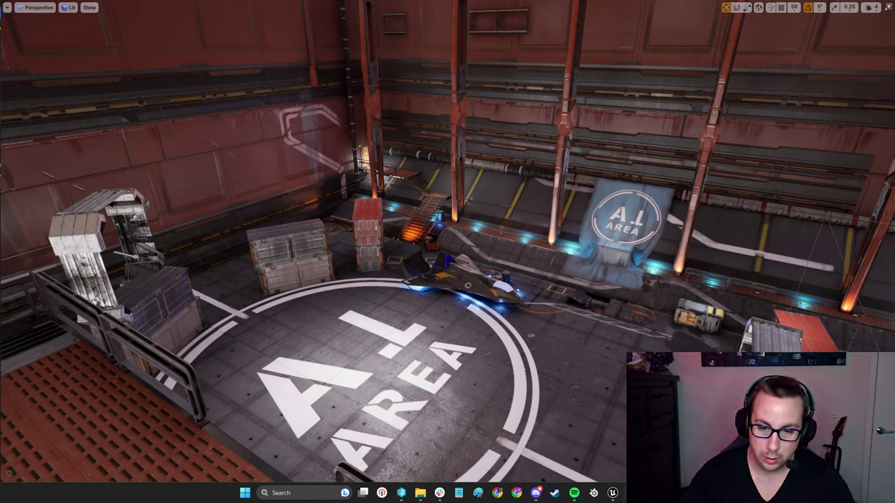
# - Fly the view from the hangar interior to the open space outside and exit the full-screen viewport
pyautogui.moveTo(632, 492)
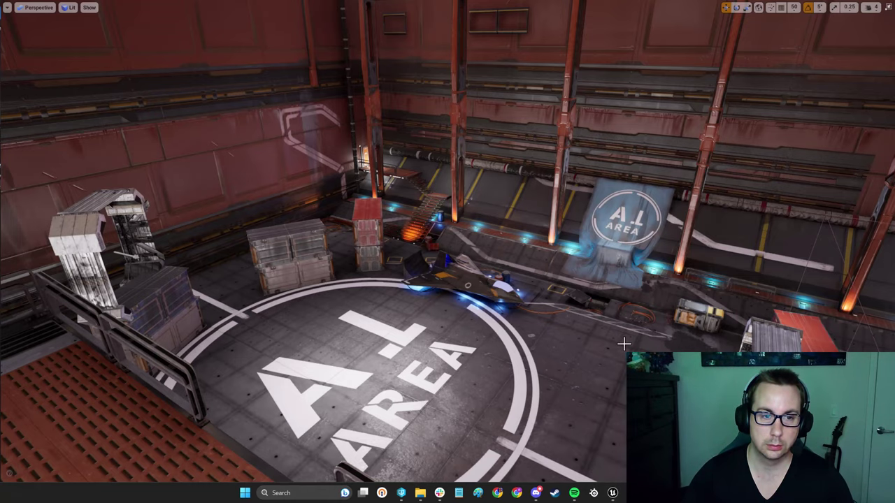
pyautogui.moveTo(624, 343); pyautogui.dragTo(436, 318, button='right')
pyautogui.press('w')
pyautogui.press('s')
pyautogui.press('d')
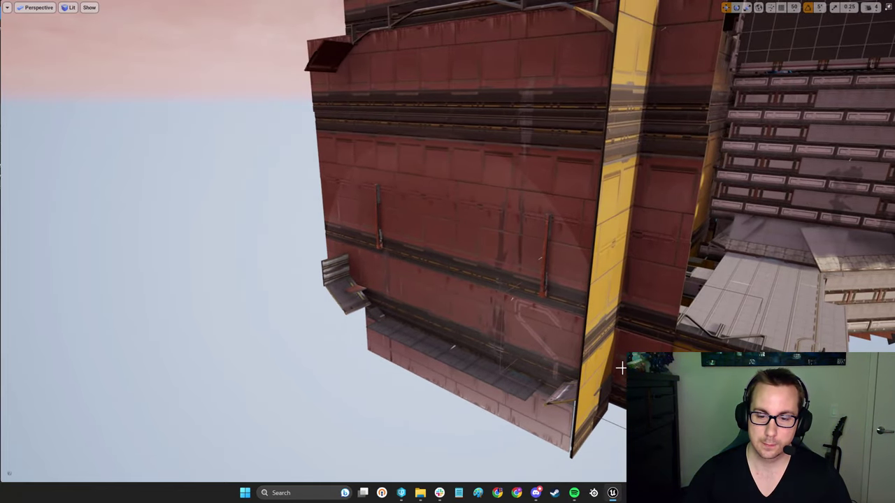
pyautogui.moveTo(621, 368); pyautogui.dragTo(431, 342, button='right')
pyautogui.press('F11')
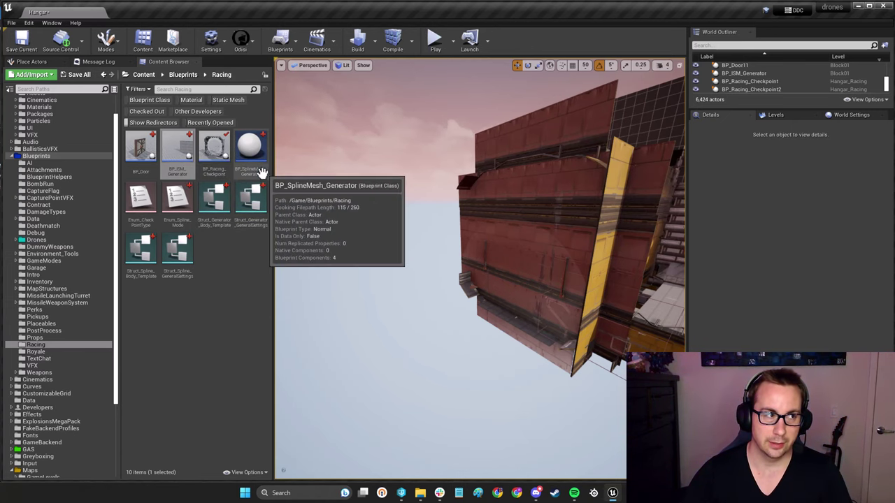
# - Place a BP_ISM_Generator blueprint in the empty space outside the hangar
pyautogui.moveTo(177, 150); pyautogui.dragTo(364, 376)
pyautogui.moveTo(364, 376); pyautogui.dragTo(244, 369, button='right')
pyautogui.press('w')
pyautogui.press('d')
pyautogui.press('w')
pyautogui.press('d')
pyautogui.press('d')
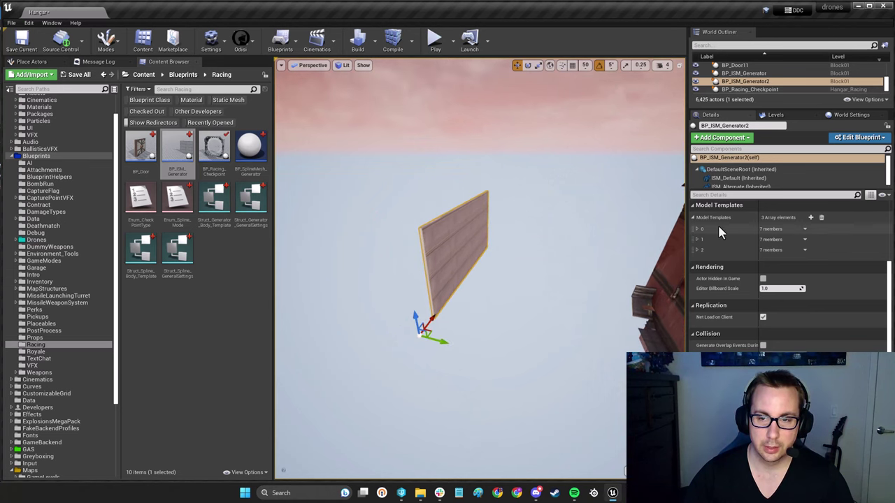
# - Expand the first model template entry of the placed generator to show its settings
pyautogui.press('a')
pyautogui.moveTo(559, 263); pyautogui.dragTo(524, 225, button='right')
pyautogui.press('d')
pyautogui.press('a')
pyautogui.press('a')
pyautogui.press('d')
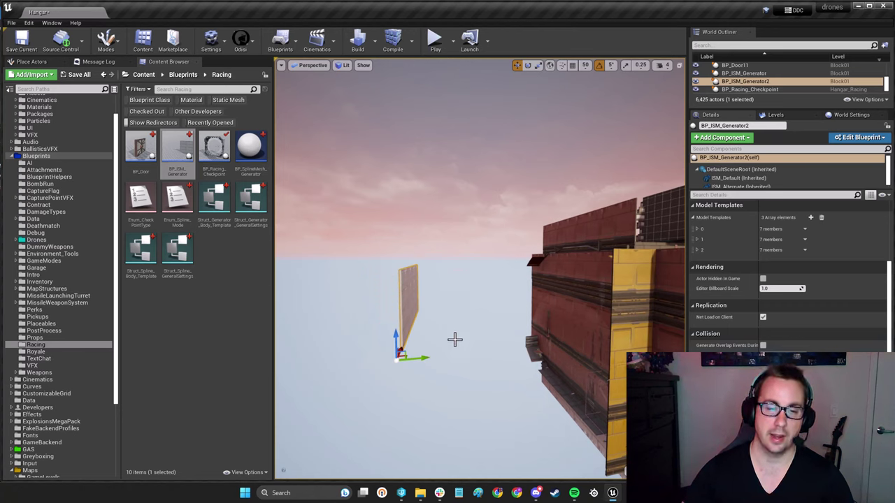
pyautogui.click(698, 229)
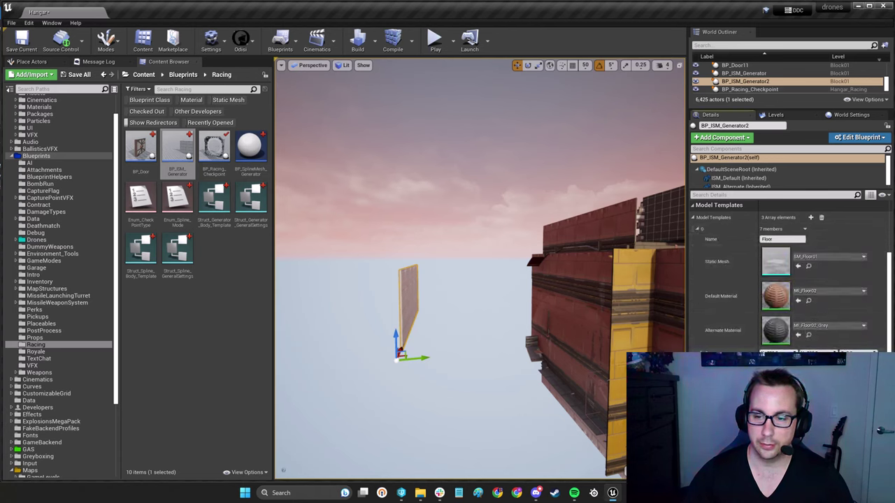
pyautogui.moveTo(582, 348); pyautogui.dragTo(613, 343, button='right')
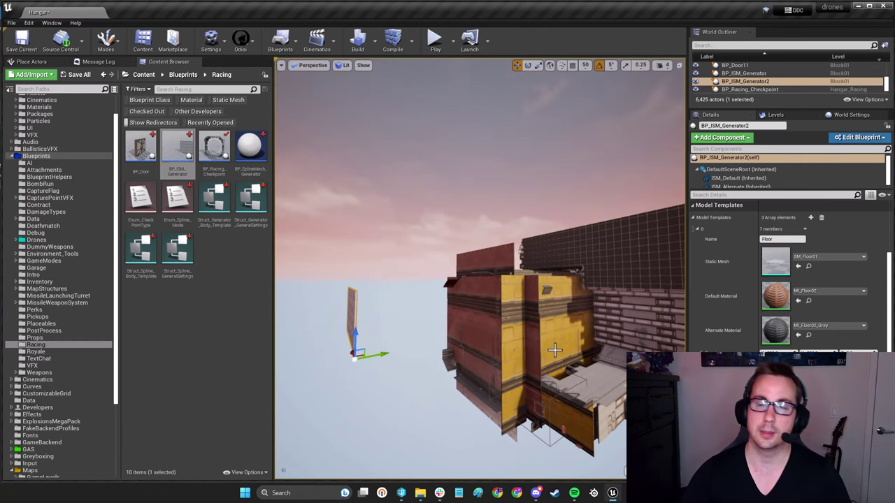
pyautogui.moveTo(554, 351); pyautogui.dragTo(555, 356, button='right')
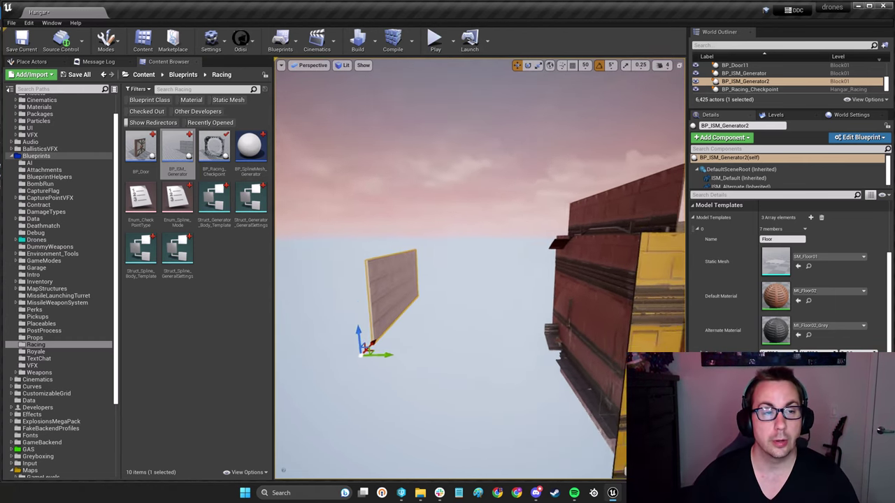
pyautogui.moveTo(481, 335); pyautogui.dragTo(481, 335, button='right')
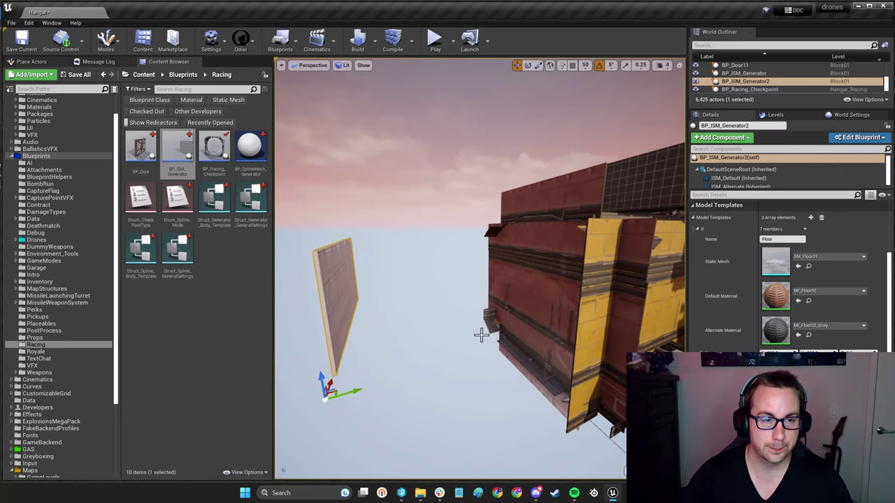
pyautogui.moveTo(521, 302); pyautogui.dragTo(528, 305, button='right')
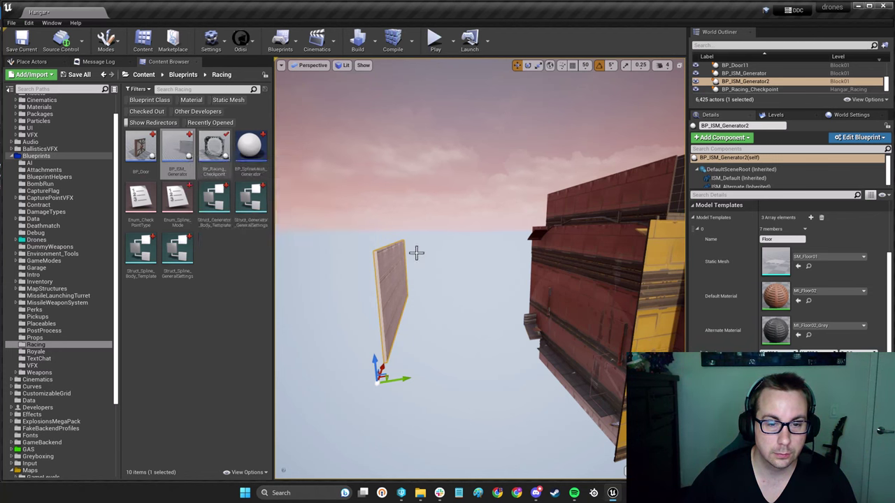
# - Select a red wall piece of the hangar and locate its SM_WallConcrete static mesh among the project assets
pyautogui.press('d')
pyautogui.moveTo(461, 294); pyautogui.dragTo(440, 325, button='right')
pyautogui.press('a')
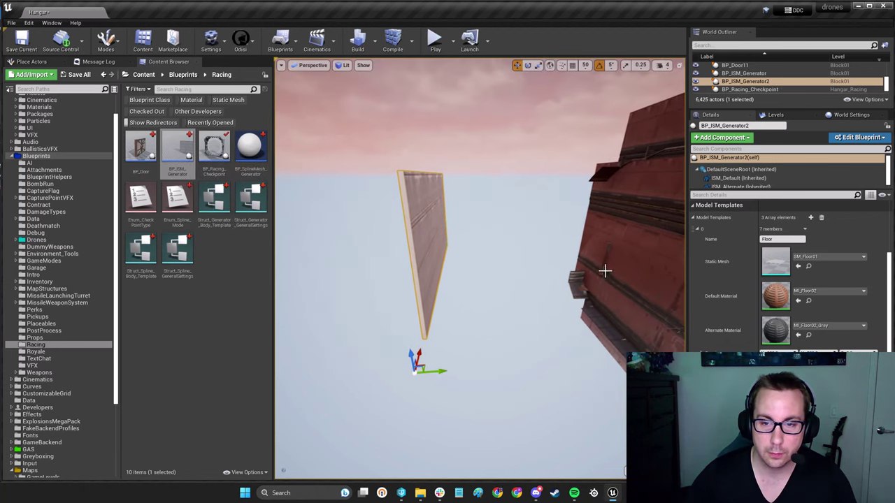
pyautogui.click(629, 250)
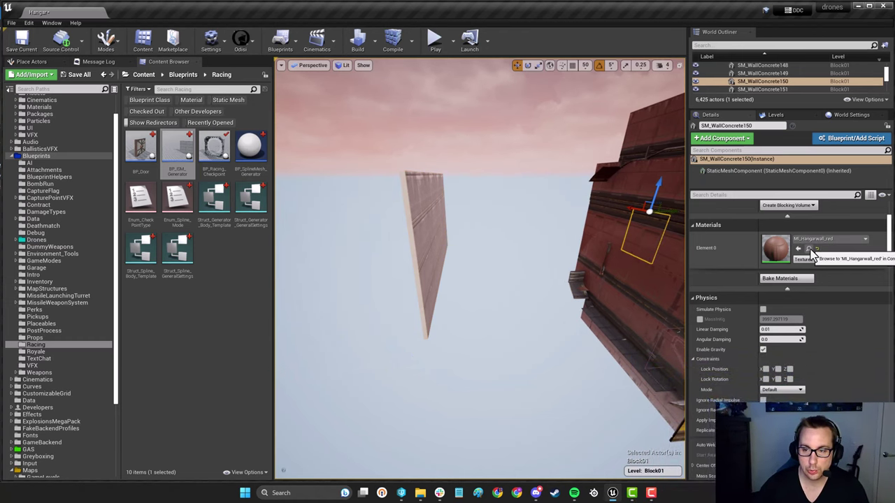
pyautogui.scroll(4, 811, 257)
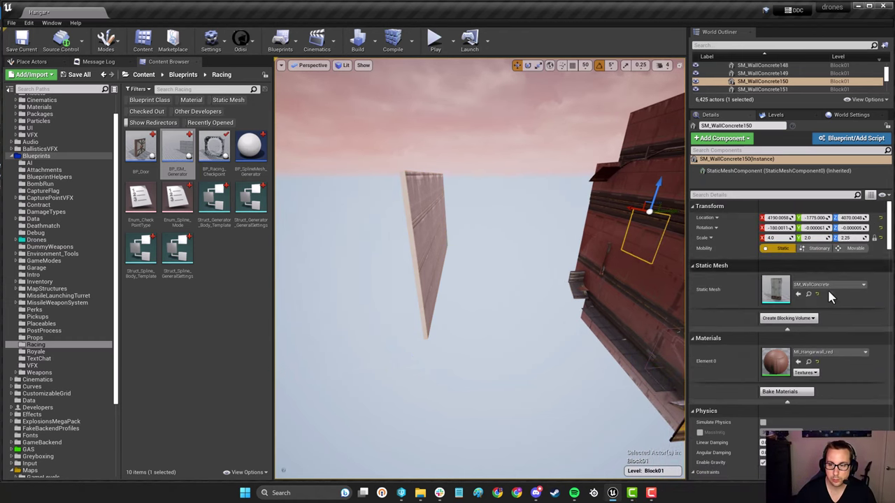
pyautogui.click(809, 294)
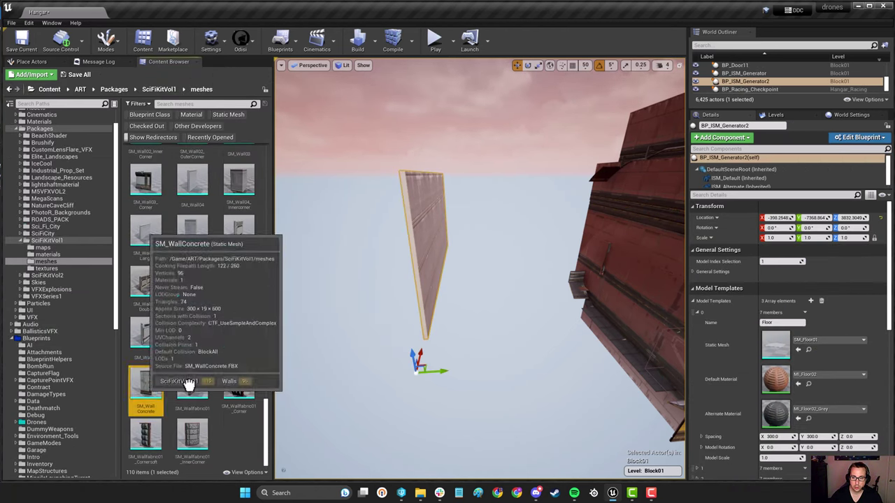
# - Add a fourth model template to the new generator and set its static mesh to SM_WallConcrete
pyautogui.moveTo(144, 382); pyautogui.dragTo(838, 324)
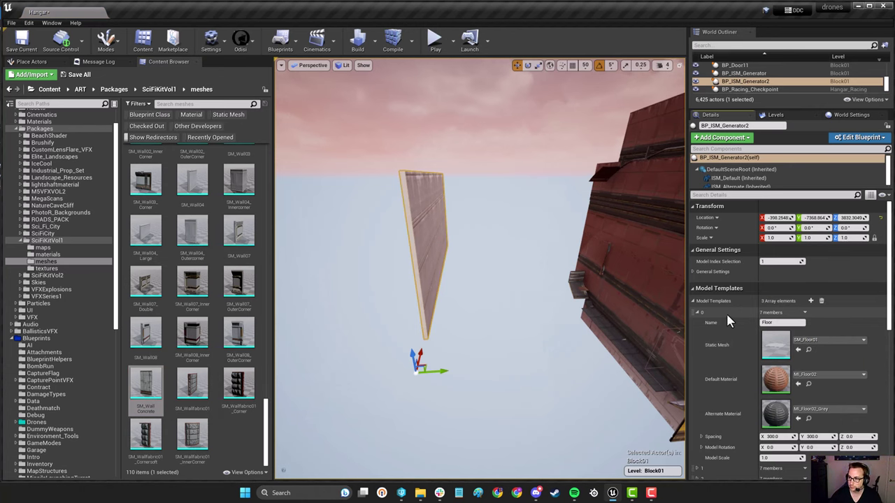
pyautogui.click(811, 300)
pyautogui.scroll(-5, 794, 343)
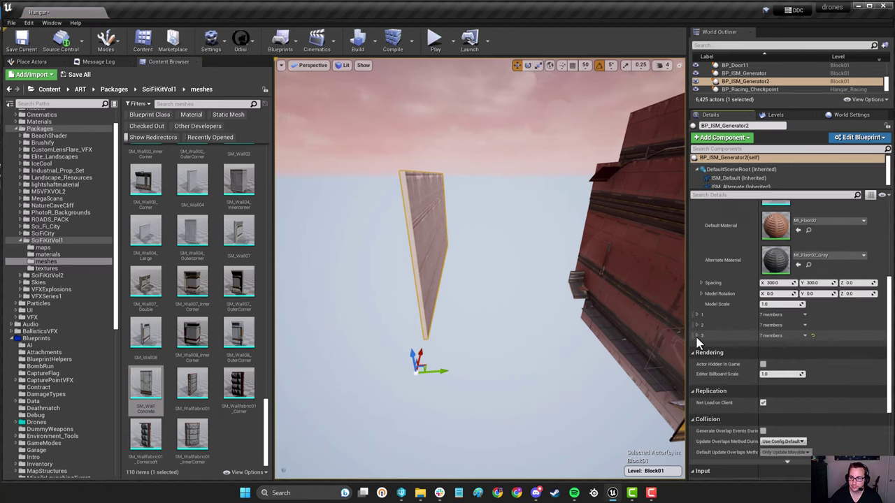
pyautogui.click(697, 336)
pyautogui.scroll(-3, 776, 327)
pyautogui.moveTo(146, 384); pyautogui.dragTo(777, 313)
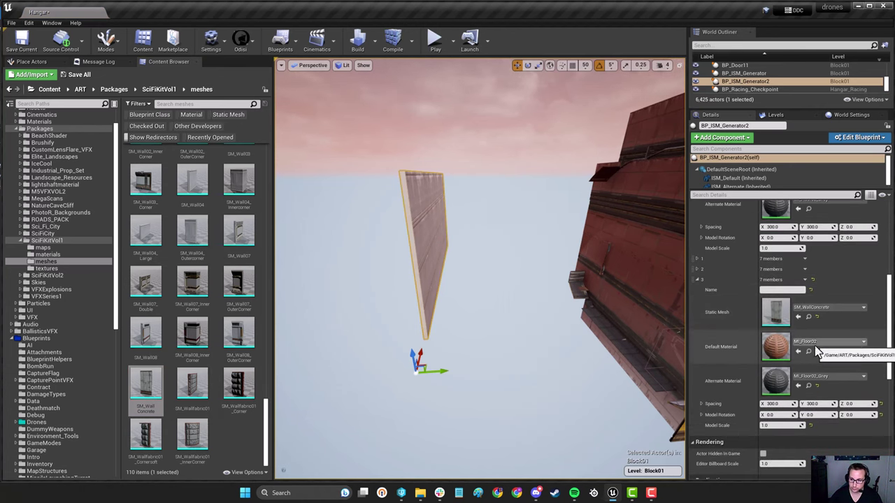
# - Find the material used by the SM_WallConcrete mesh and set it as the new template's default material
pyautogui.doubleClick(148, 386)
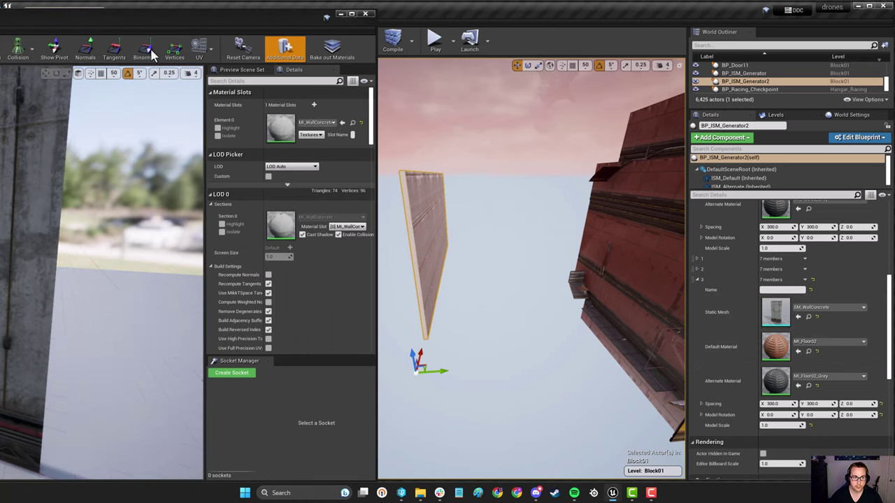
pyautogui.click(353, 123)
pyautogui.moveTo(146, 335); pyautogui.dragTo(776, 347)
# - Select a red hangar wall piece and locate its MI_Hangarwall_red material among the project assets
pyautogui.click(632, 275)
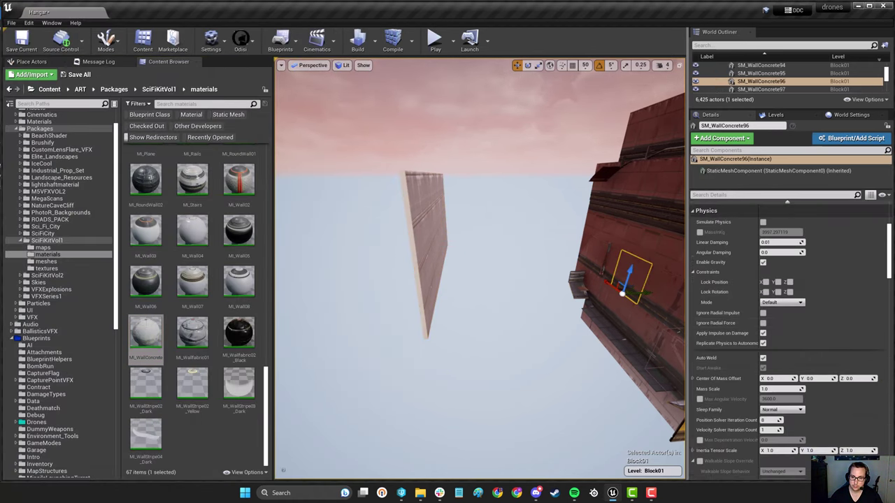
pyautogui.scroll(4, 804, 335)
pyautogui.click(808, 343)
# - Set the generator's Floor template to default material MI_Hangarwall_red and alternate material MI_Hangarwall02
pyautogui.click(423, 280)
pyautogui.moveTo(192, 327); pyautogui.dragTo(777, 362)
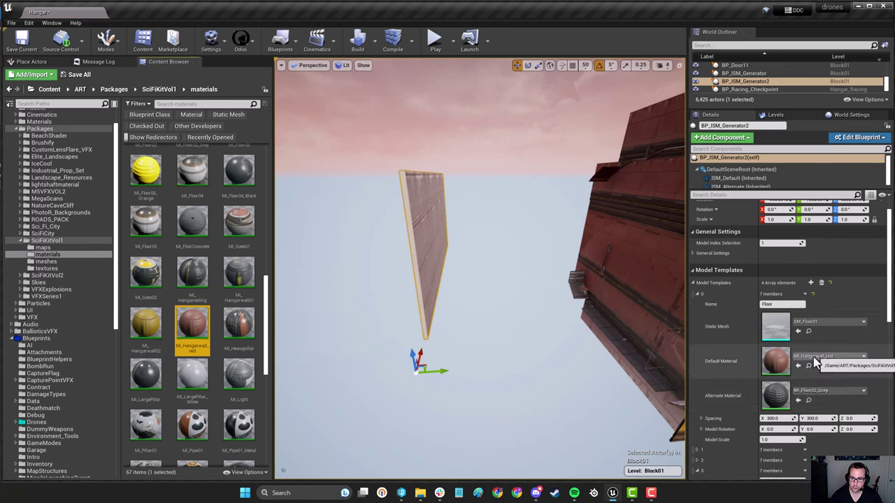
pyautogui.click(814, 359)
pyautogui.write('hangerwall')
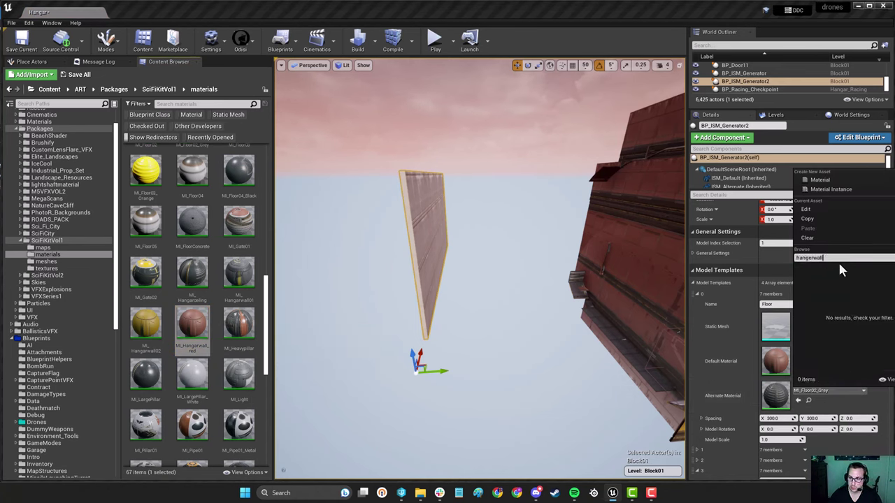
pyautogui.write('hangar')
pyautogui.click(818, 347)
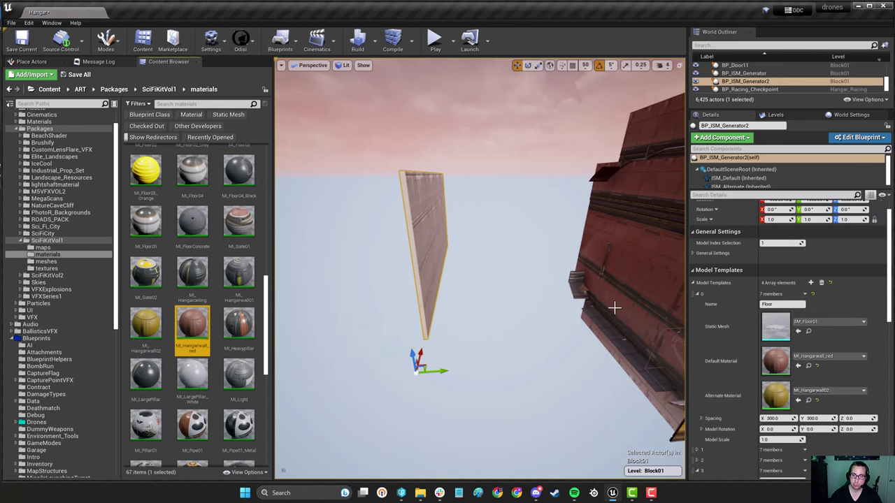
# - Reset the first template's name, default material and alternate material to their default values
pyautogui.press('f')
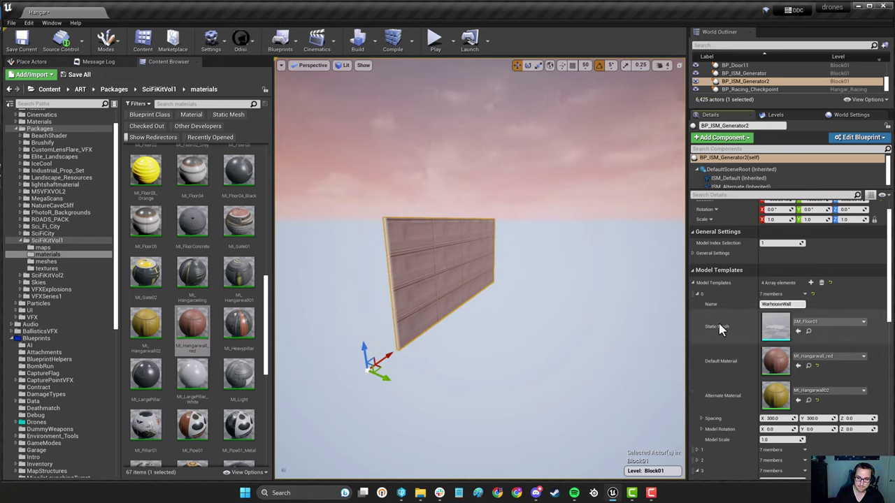
pyautogui.press('BackSpace')
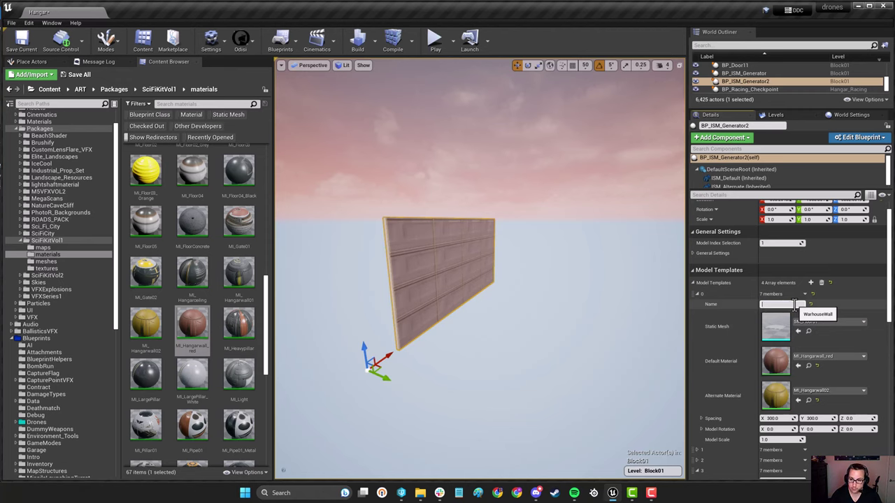
pyautogui.write('Wal')
pyautogui.click(816, 366)
pyautogui.click(817, 400)
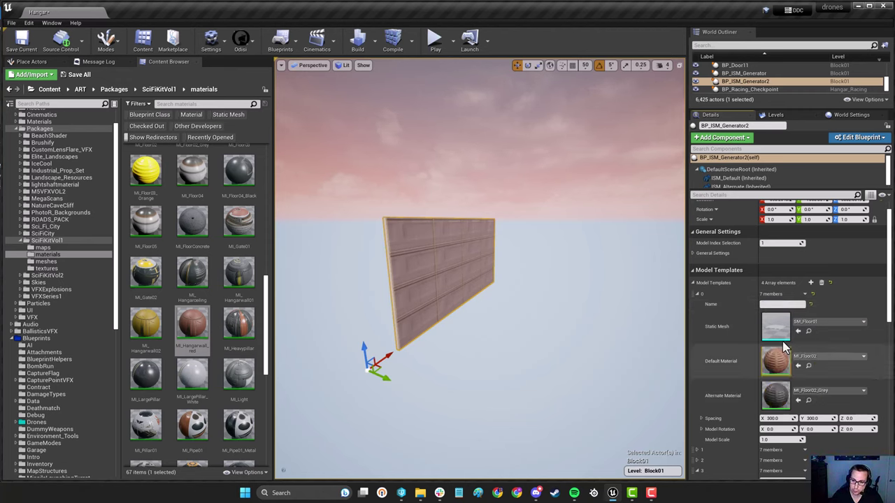
pyautogui.click(811, 305)
# - Name the fourth template WarhouseWall and assign MI_Hangarwall_red as its default and MI_Hangarwall02 as its alternate material
pyautogui.scroll(-5, 812, 309)
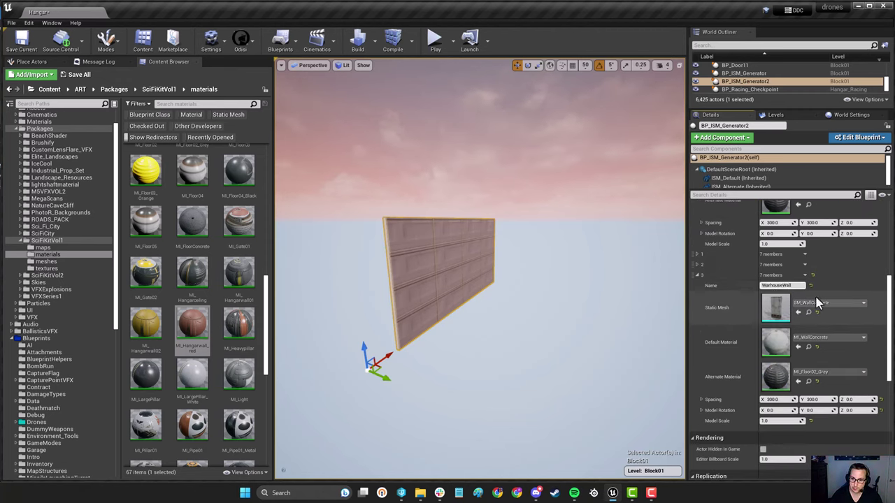
pyautogui.click(813, 339)
pyautogui.moveTo(192, 327); pyautogui.dragTo(775, 341)
pyautogui.moveTo(148, 334); pyautogui.dragTo(783, 377)
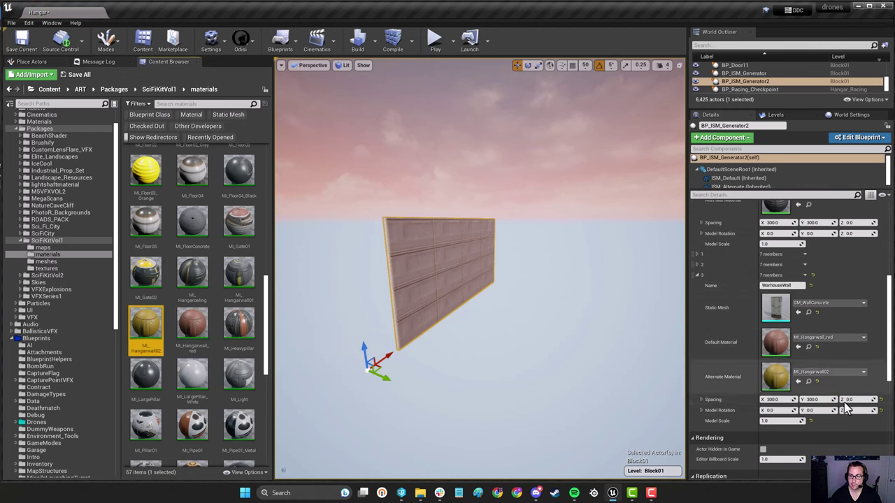
# - Set the generator's Model Index Selection to 3 so it uses the WarhouseWall template
pyautogui.click(698, 277)
pyautogui.scroll(5, 731, 306)
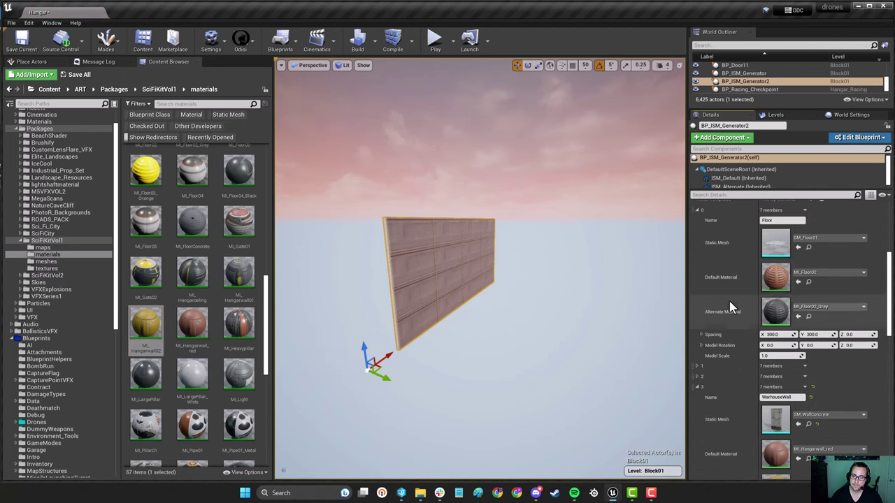
pyautogui.click(776, 262)
pyautogui.write('3')
pyautogui.press('Return')
# - Try a spacing of Y 0 and Z 600 on the Floor template, then reset its spacing
pyautogui.keyDown('alt'); pyautogui.moveTo(531, 294); pyautogui.dragTo(503, 288); pyautogui.keyUp('alt')
pyautogui.click(813, 437)
pyautogui.write('0')
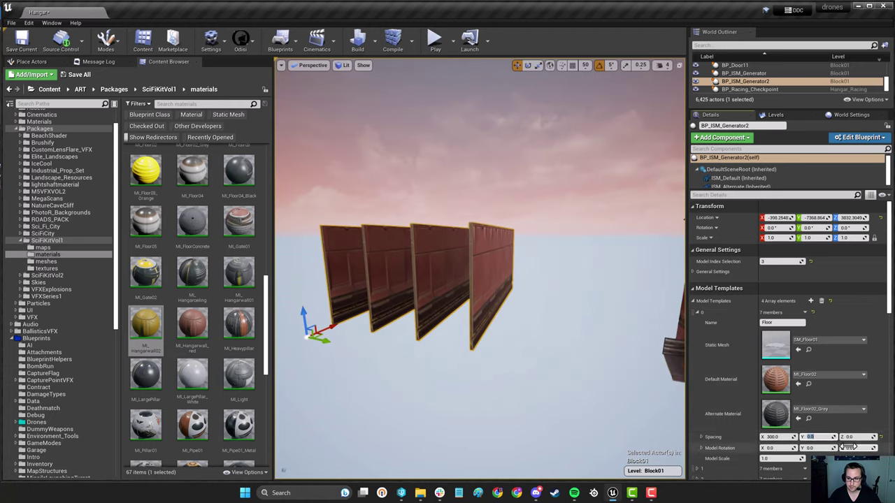
pyautogui.click(854, 436)
pyautogui.write('600')
pyautogui.press('Return')
pyautogui.click(880, 437)
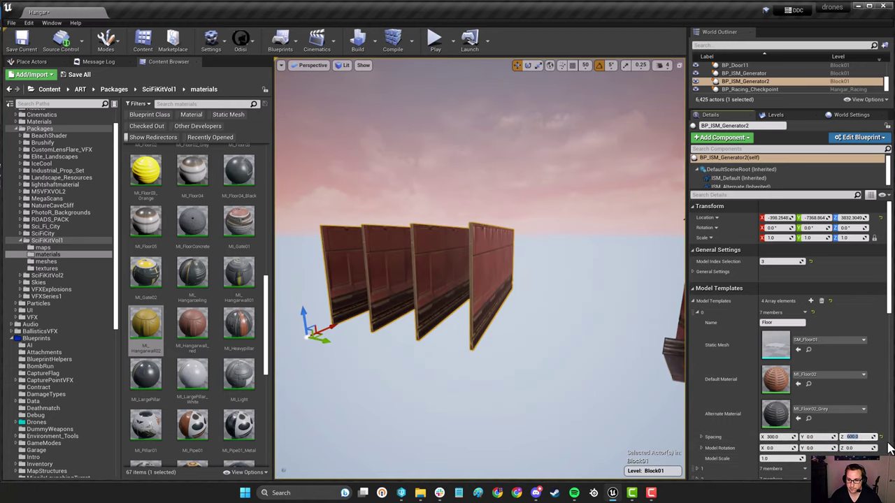
# - Set the WarhouseWall template's spacing to 0 in Y and 600 in Z
pyautogui.scroll(-5, 856, 424)
pyautogui.click(816, 391)
pyautogui.write('00.0')
pyautogui.click(855, 391)
pyautogui.write('600')
pyautogui.press('Return')
# - Collapse the Floor template and expand the generator's General Settings
pyautogui.moveTo(670, 385); pyautogui.dragTo(632, 381, button='right')
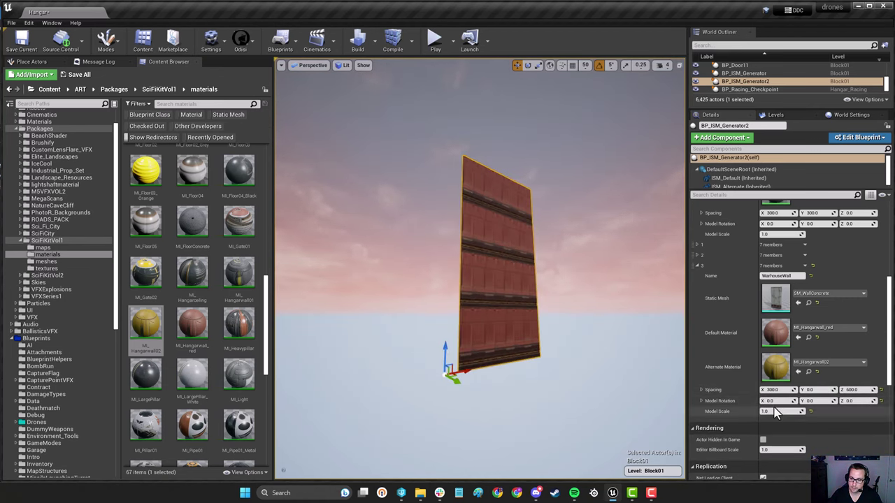
pyautogui.press('w')
pyautogui.moveTo(593, 376)
pyautogui.mouseDown(button='right')
pyautogui.moveTo(583, 381)
pyautogui.moveTo(601, 383)
pyautogui.mouseUp(button='right')
pyautogui.scroll(6, 793, 409)
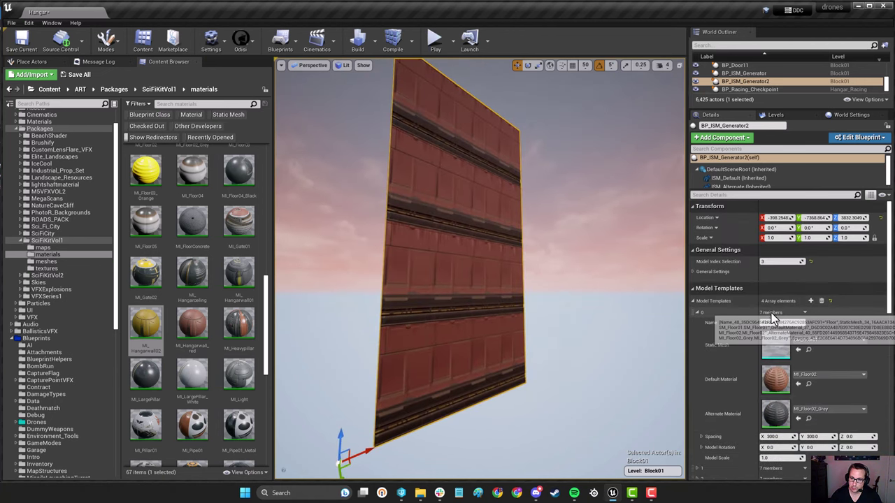
pyautogui.click(697, 313)
pyautogui.click(693, 272)
# - Move the generated wall down and across the empty space to just in front of the hangar's red outer wall
pyautogui.moveTo(587, 301); pyautogui.dragTo(671, 305, button='right')
pyautogui.press('s')
pyautogui.press('w')
pyautogui.moveTo(479, 279); pyautogui.dragTo(448, 279, button='right')
pyautogui.press('s')
pyautogui.keyDown('alt'); pyautogui.moveTo(639, 236); pyautogui.dragTo(629, 189); pyautogui.keyUp('alt')
pyautogui.moveTo(600, 154); pyautogui.dragTo(403, 347)
pyautogui.keyDown('alt'); pyautogui.moveTo(404, 347); pyautogui.dragTo(532, 339); pyautogui.keyUp('alt')
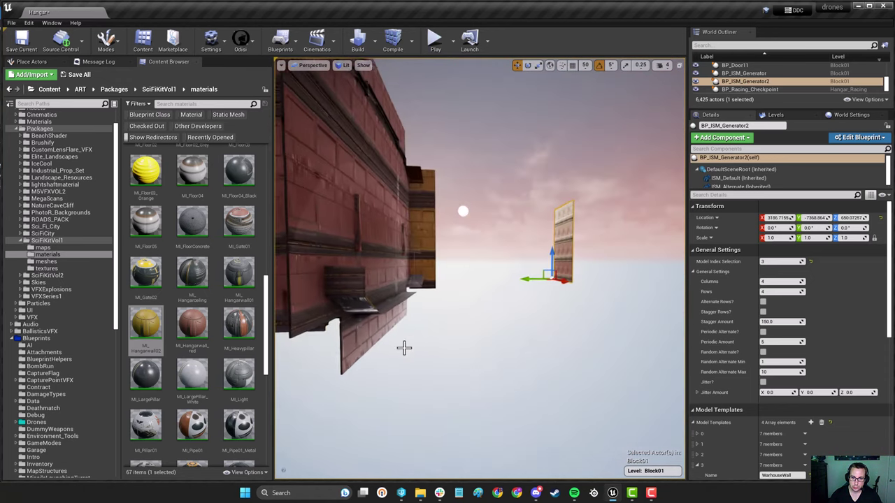
pyautogui.moveTo(550, 270); pyautogui.dragTo(403, 275)
pyautogui.keyDown('alt'); pyautogui.moveTo(525, 309); pyautogui.dragTo(399, 312); pyautogui.keyUp('alt')
# - Set the WarhouseWall template's model scale to about 2.47 and reposition the enlarged wall against the hangar's outer wall
pyautogui.scroll(-8, 730, 394)
pyautogui.scroll(-5, 664, 391)
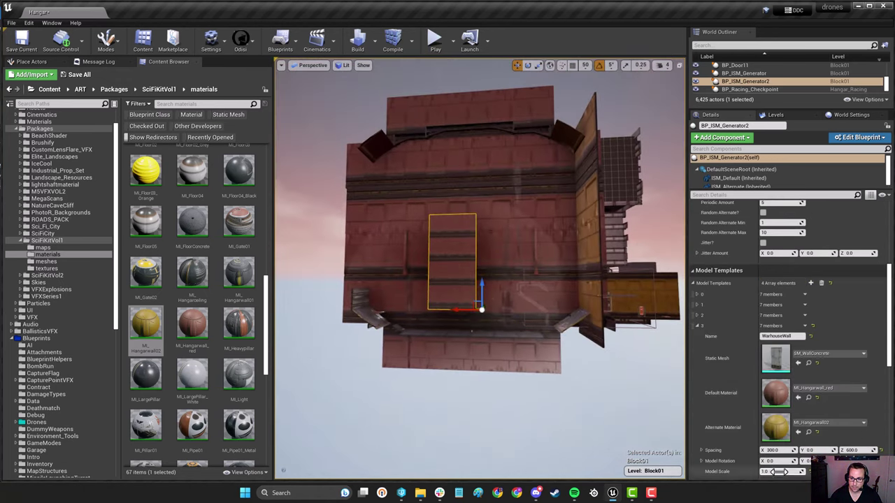
pyautogui.moveTo(776, 472); pyautogui.dragTo(825, 458)
pyautogui.moveTo(483, 285); pyautogui.dragTo(574, 331)
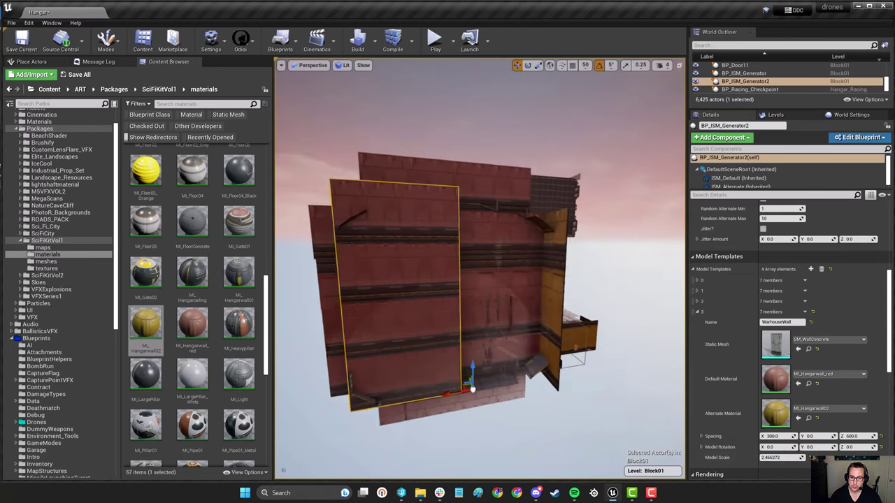
# - Increase the WarhouseWall template's model scale slightly and slide the generated wall along the hangar's outer wall
pyautogui.moveTo(781, 458); pyautogui.dragTo(799, 458)
pyautogui.moveTo(557, 381)
pyautogui.keyDown('alt'); pyautogui.mouseDown()
pyautogui.moveTo(580, 381)
pyautogui.moveTo(556, 381)
pyautogui.mouseUp(); pyautogui.keyUp('alt')
pyautogui.moveTo(449, 376); pyautogui.dragTo(544, 382)
# - Set the generated wall to 4 columns and 8 rows
pyautogui.scroll(5, 822, 392)
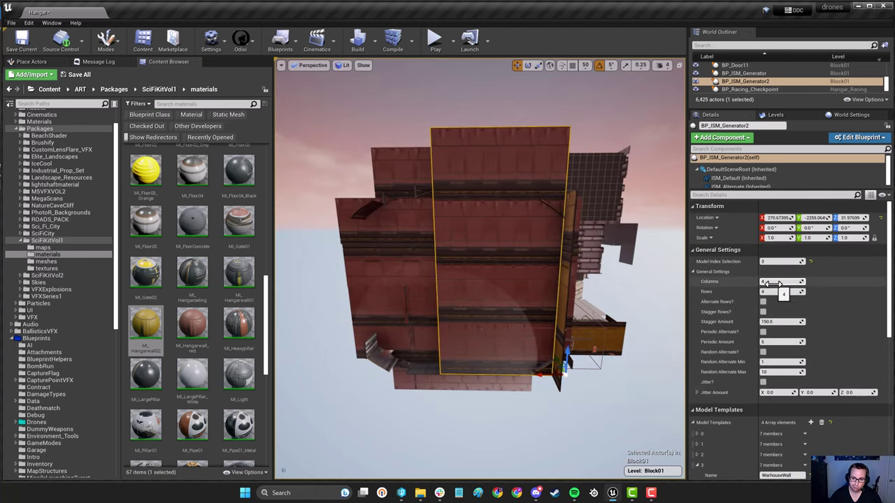
pyautogui.write('8')
pyautogui.press('Return')
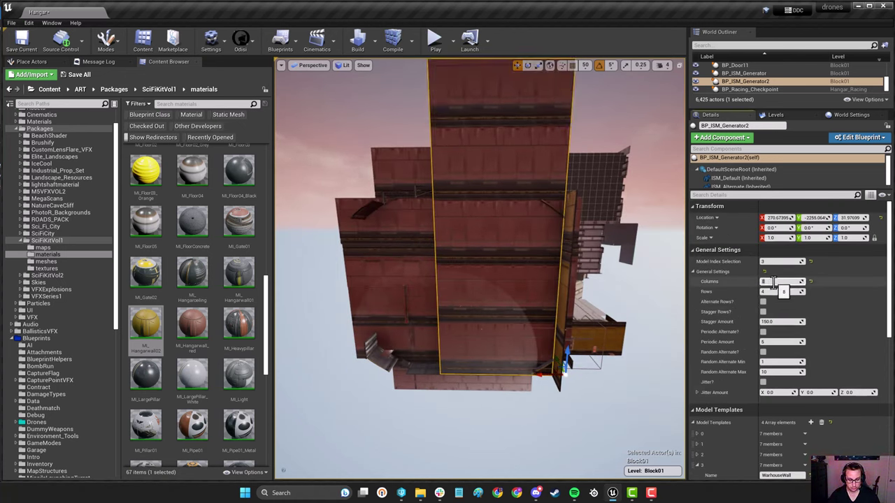
pyautogui.write('4')
pyautogui.press('Return')
pyautogui.write('8')
pyautogui.press('Return')
# - Move the generated wall away from the hangar and place a duplicate parallel to it, farther out in the empty space
pyautogui.moveTo(594, 301); pyautogui.dragTo(734, 290, button='right')
pyautogui.moveTo(476, 299); pyautogui.dragTo(564, 324)
pyautogui.moveTo(563, 324); pyautogui.dragTo(513, 321, button='right')
pyautogui.keyDown('alt'); pyautogui.moveTo(513, 321); pyautogui.dragTo(451, 334); pyautogui.keyUp('alt')
pyautogui.moveTo(451, 334); pyautogui.dragTo(395, 334, button='right')
# - Add a fifth model template to the duplicated generator and name it WarehouseFloor
pyautogui.scroll(-1, 782, 399)
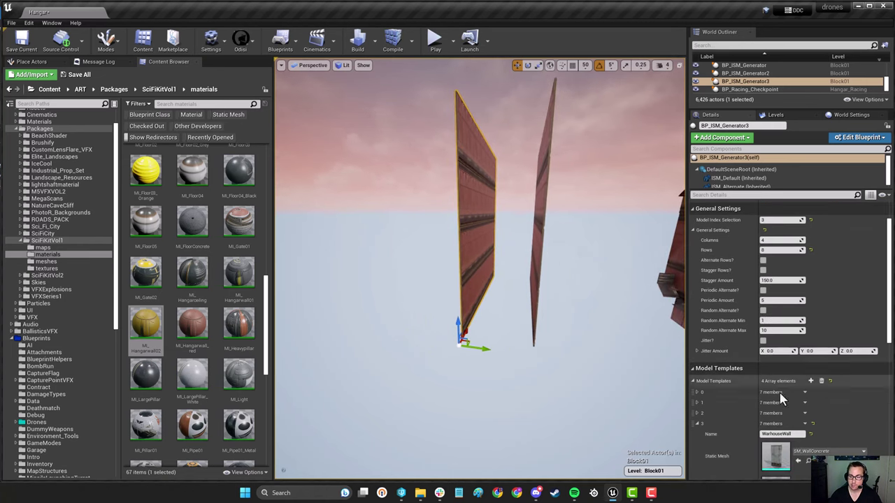
pyautogui.click(698, 423)
pyautogui.scroll(-1, 727, 409)
pyautogui.click(811, 353)
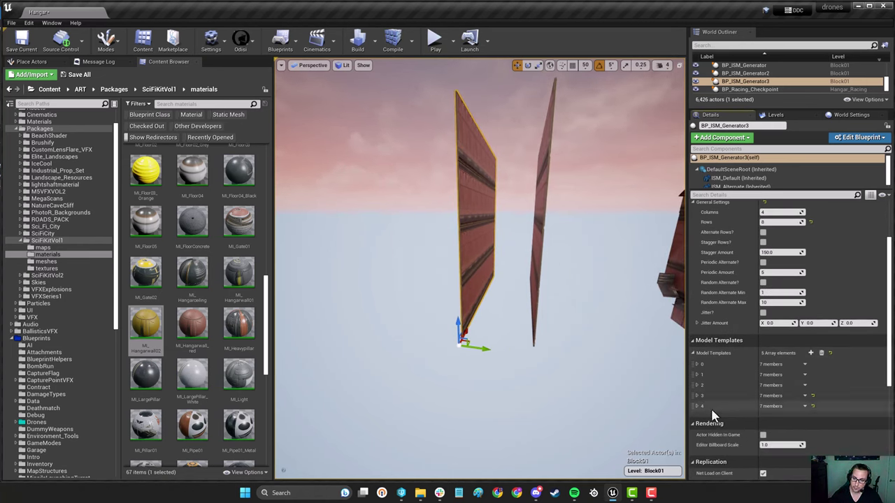
pyautogui.scroll(-1, 720, 412)
pyautogui.click(697, 364)
pyautogui.click(781, 375)
pyautogui.write('WarehouseFloor')
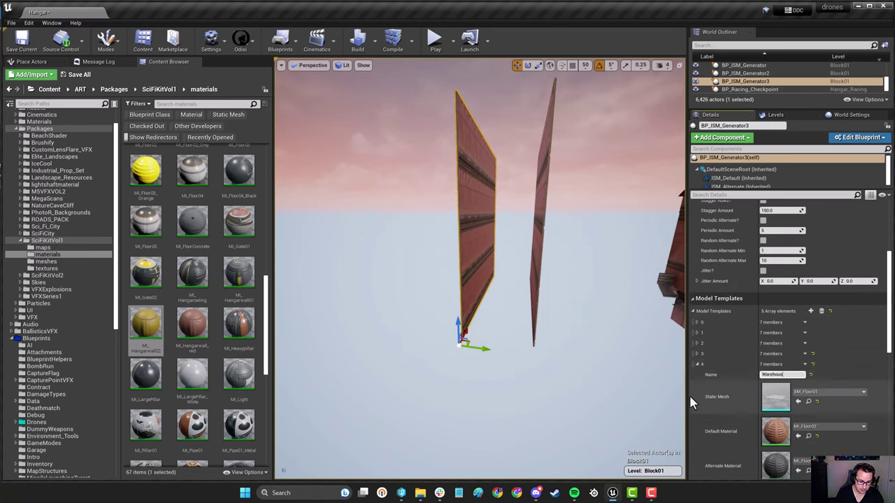
pyautogui.press('Return')
# - Locate the material of the hangar's floor tile and assign MI_FloorConcrete as the WarehouseFloor template's default material
pyautogui.scroll(-3, 827, 334)
pyautogui.moveTo(559, 301); pyautogui.dragTo(622, 305, button='right')
pyautogui.click(589, 316)
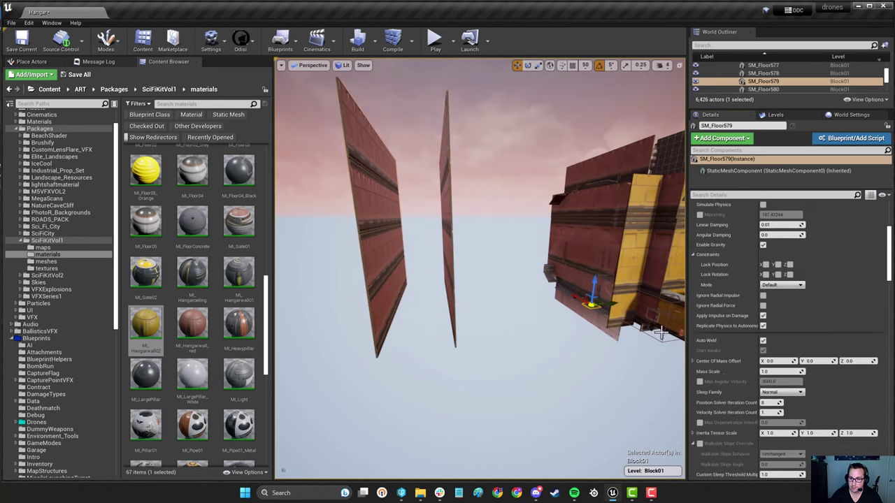
pyautogui.scroll(5, 843, 379)
pyautogui.click(808, 348)
pyautogui.click(381, 274)
pyautogui.scroll(-6, 764, 404)
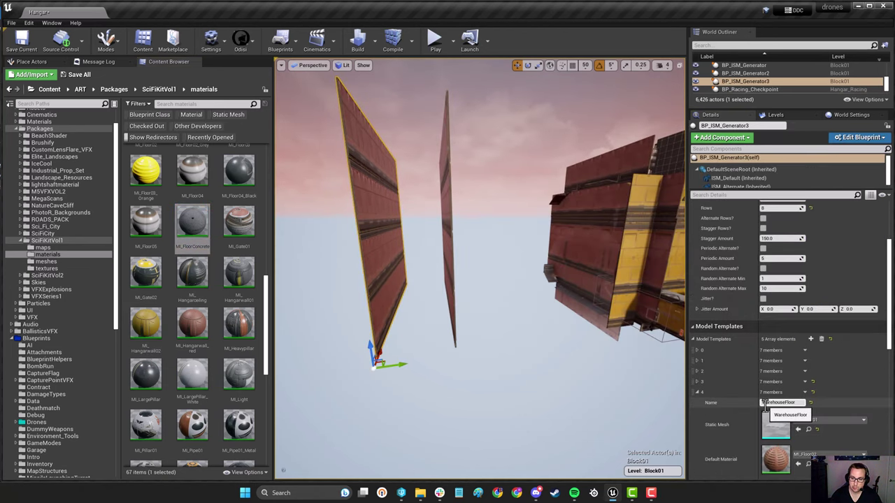
pyautogui.scroll(-5, 724, 401)
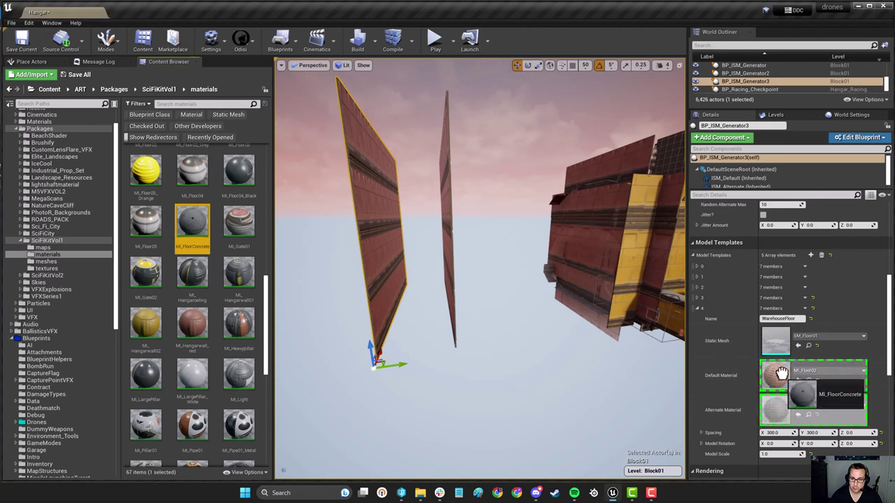
# - Set the WarehouseFloor template's alternate material to M_Concrete_Tiles
pyautogui.click(825, 406)
pyautogui.write('floorconcrete')
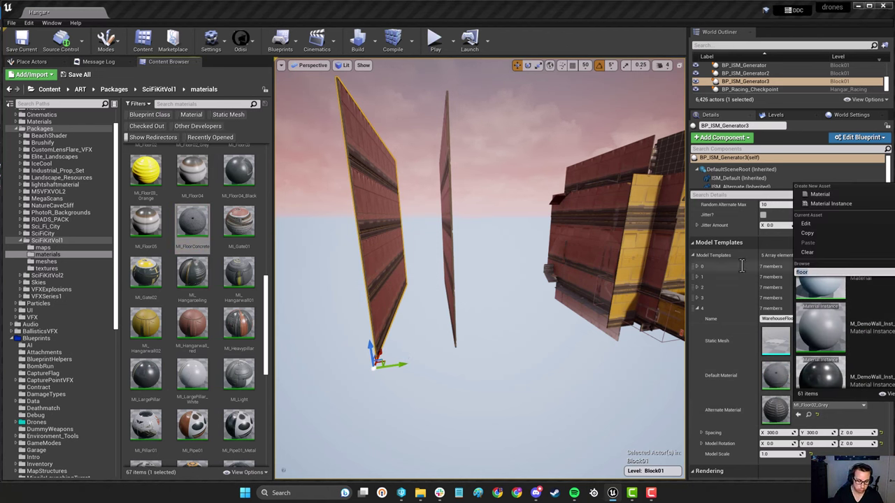
pyautogui.scroll(8, 874, 344)
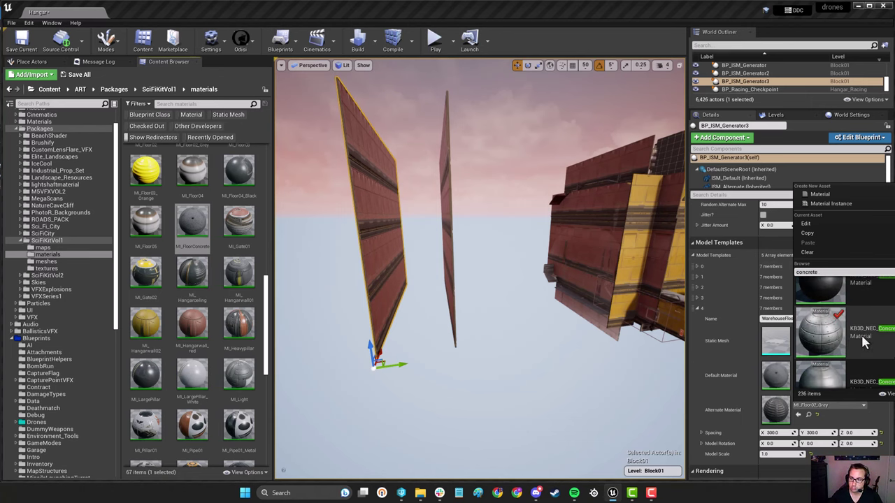
pyautogui.scroll(-10, 865, 347)
pyautogui.click(874, 317)
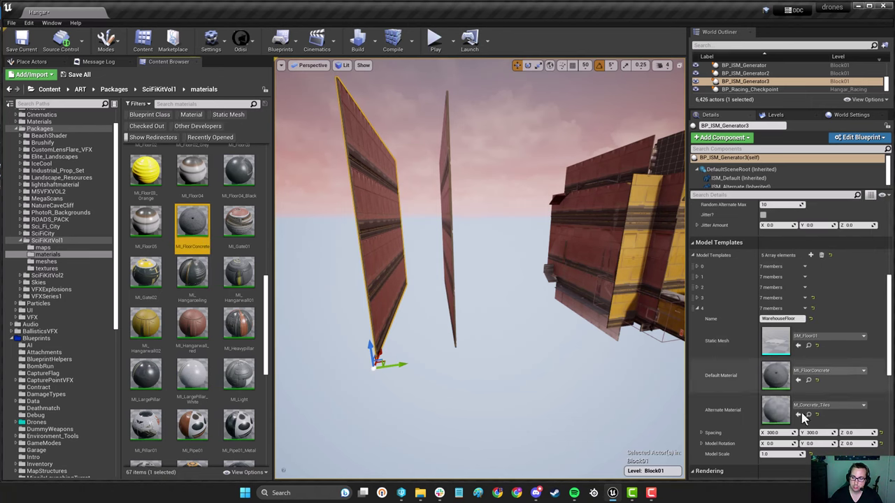
# - Switch the duplicated generator's model index selection to 4 so it builds the WarehouseFloor template
pyautogui.moveTo(629, 349)
pyautogui.mouseDown(button='right')
pyautogui.moveTo(602, 343)
pyautogui.moveTo(629, 335)
pyautogui.mouseUp(button='right')
pyautogui.scroll(5, 701, 329)
pyautogui.click(772, 261)
pyautogui.write('4')
pyautogui.press('Return')
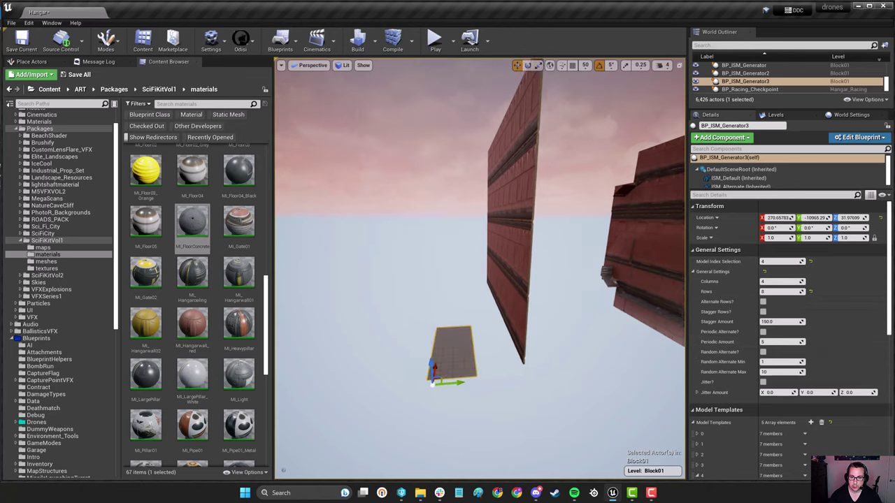
# - Check the scale of the hangar's existing floor tile and set the WarehouseFloor template's model scale to 2
pyautogui.moveTo(532, 259); pyautogui.dragTo(577, 250, button='right')
pyautogui.click(577, 250)
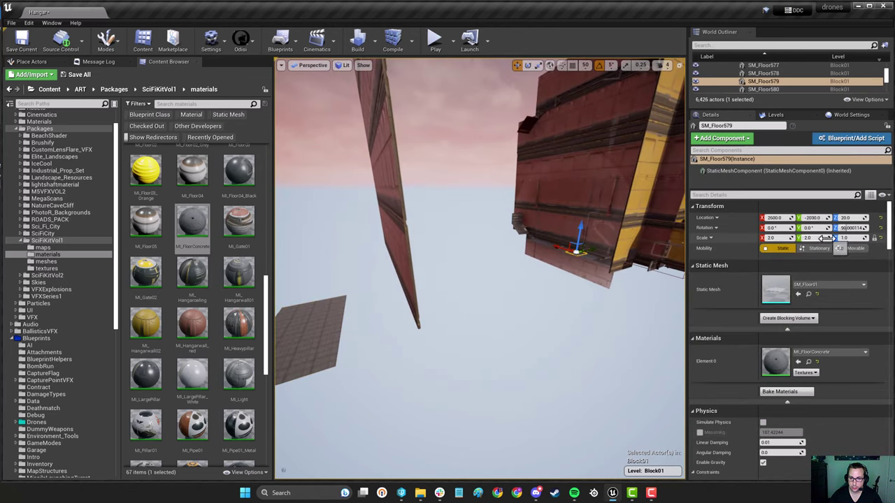
pyautogui.hotkey('ctrl', 'z')
pyautogui.scroll(-5, 776, 392)
pyautogui.click(764, 415)
pyautogui.write('2')
pyautogui.press('Return')
# - Move the generated concrete floor against the foot of the red wall
pyautogui.moveTo(490, 314); pyautogui.dragTo(448, 332, button='right')
pyautogui.moveTo(517, 315); pyautogui.dragTo(608, 301, button='right')
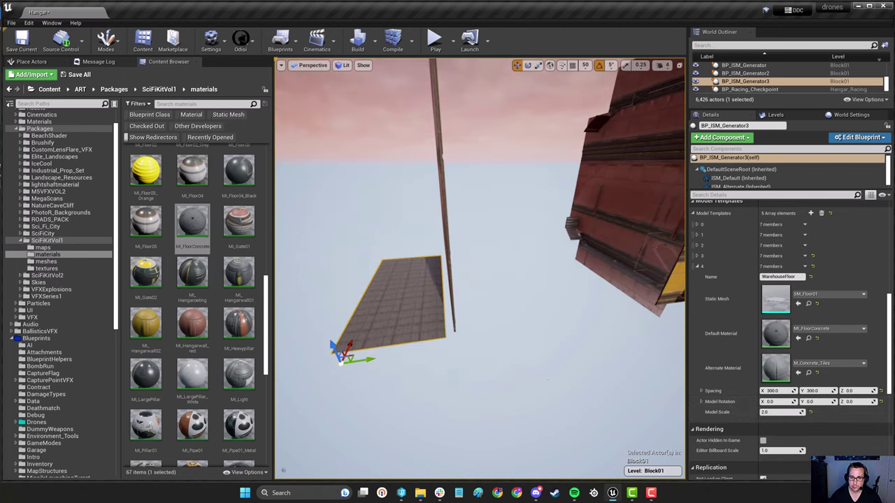
pyautogui.moveTo(364, 358); pyautogui.dragTo(490, 342)
pyautogui.moveTo(490, 342); pyautogui.dragTo(384, 335, button='right')
# - Set the generated floor's rows to 12 and nudge the floor along X to line up with the wall's corner
pyautogui.scroll(5, 727, 290)
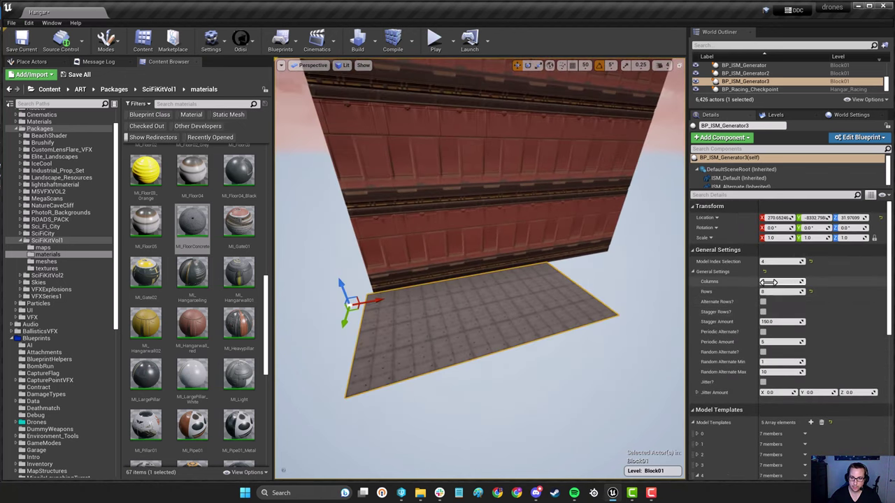
pyautogui.moveTo(554, 292)
pyautogui.mouseDown(button='right')
pyautogui.moveTo(629, 301)
pyautogui.moveTo(554, 292)
pyautogui.mouseUp(button='right')
pyautogui.moveTo(459, 285); pyautogui.dragTo(503, 304, button='right')
pyautogui.moveTo(408, 323); pyautogui.dragTo(397, 331)
pyautogui.moveTo(397, 331)
pyautogui.mouseDown(button='right')
pyautogui.moveTo(454, 329)
pyautogui.moveTo(398, 331)
pyautogui.mouseUp(button='right')
pyautogui.moveTo(490, 328); pyautogui.dragTo(501, 324)
pyautogui.moveTo(502, 325)
pyautogui.mouseDown(button='right')
pyautogui.moveTo(538, 332)
pyautogui.moveTo(517, 325)
pyautogui.mouseUp(button='right')
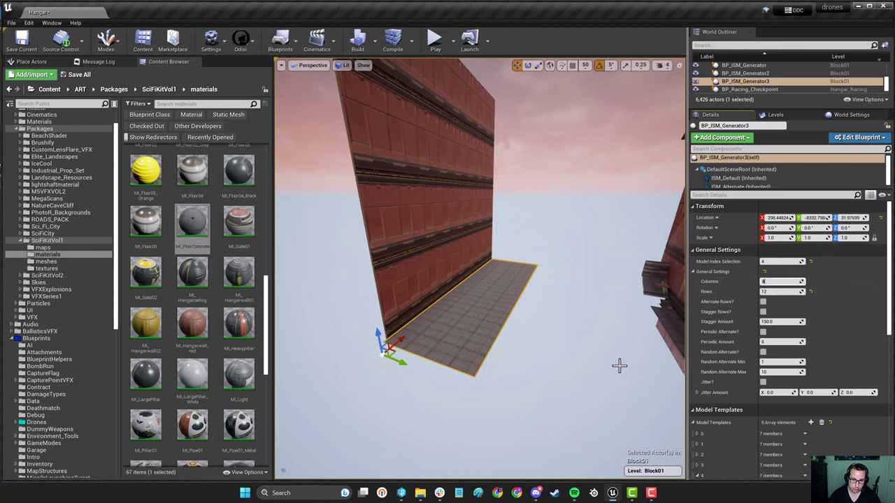
# - Widen the generated floor to 12 columns
pyautogui.moveTo(562, 381); pyautogui.dragTo(587, 378, button='right')
pyautogui.click(779, 281)
pyautogui.write('12')
pyautogui.press('Return')
# - Select the generated wall together with the floor and move both farther away from the old hangar along Y
pyautogui.moveTo(531, 335); pyautogui.dragTo(552, 321, button='right')
pyautogui.keyDown('ctrl'); pyautogui.click(409, 294); pyautogui.keyUp('ctrl')
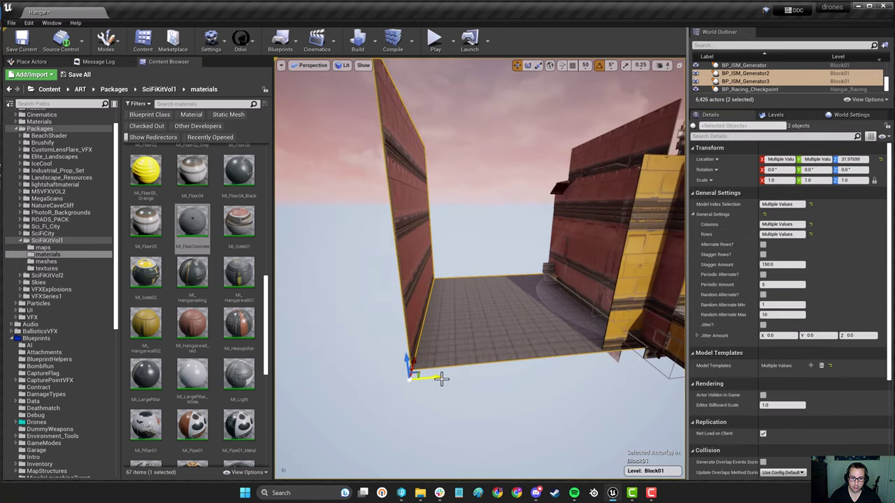
pyautogui.moveTo(441, 378); pyautogui.dragTo(374, 367)
pyautogui.moveTo(374, 367); pyautogui.dragTo(420, 335, button='right')
# - Enlarge the generated floor to 24 rows and 24 columns
pyautogui.click(443, 270)
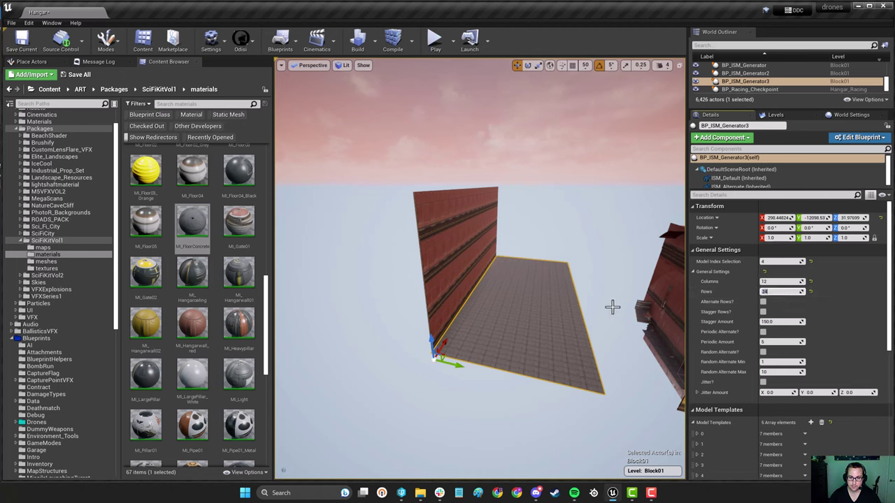
pyautogui.moveTo(613, 307)
pyautogui.mouseDown(button='right')
pyautogui.moveTo(489, 308)
pyautogui.moveTo(613, 307)
pyautogui.mouseUp(button='right')
pyautogui.click(777, 281)
pyautogui.write('24')
pyautogui.press('Return')
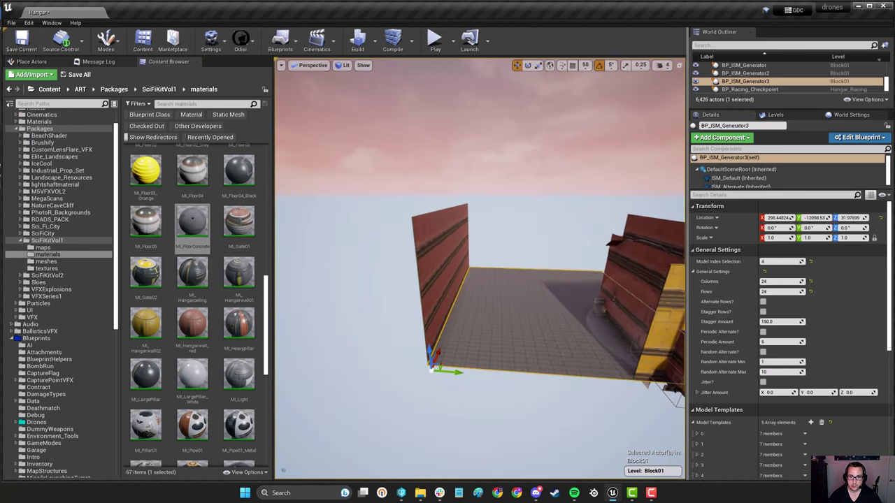
# - Shift the wall and the enlarged floor together along Y until the floor clears the old hangar
pyautogui.keyDown('ctrl'); pyautogui.click(443, 288); pyautogui.keyUp('ctrl')
pyautogui.moveTo(454, 373); pyautogui.dragTo(308, 367)
pyautogui.moveTo(447, 308)
pyautogui.mouseDown(button='right')
pyautogui.moveTo(391, 307)
pyautogui.moveTo(447, 307)
pyautogui.mouseUp(button='right')
# - Set the generated side wall to 16 rows and 8 columns
pyautogui.click(443, 280)
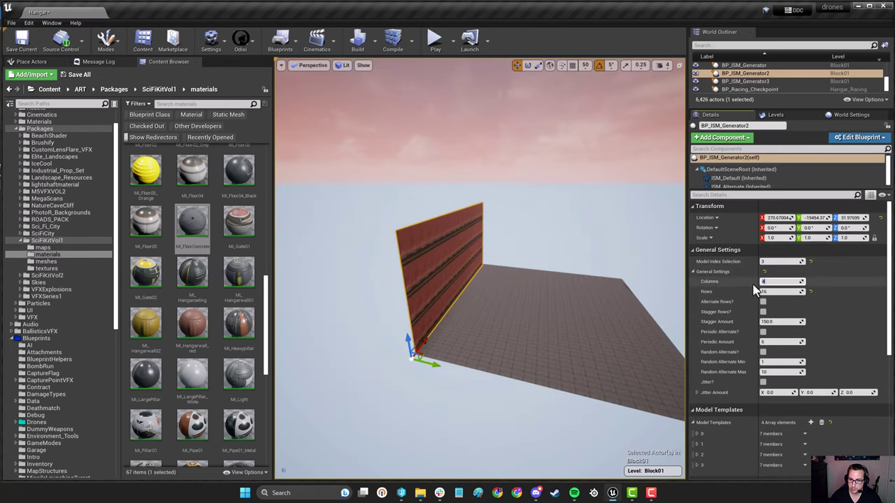
pyautogui.moveTo(656, 314)
pyautogui.mouseDown(button='right')
pyautogui.moveTo(741, 315)
pyautogui.moveTo(657, 308)
pyautogui.moveTo(681, 311)
pyautogui.moveTo(671, 307)
pyautogui.mouseUp(button='right')
pyautogui.moveTo(394, 309); pyautogui.dragTo(395, 308, button='right')
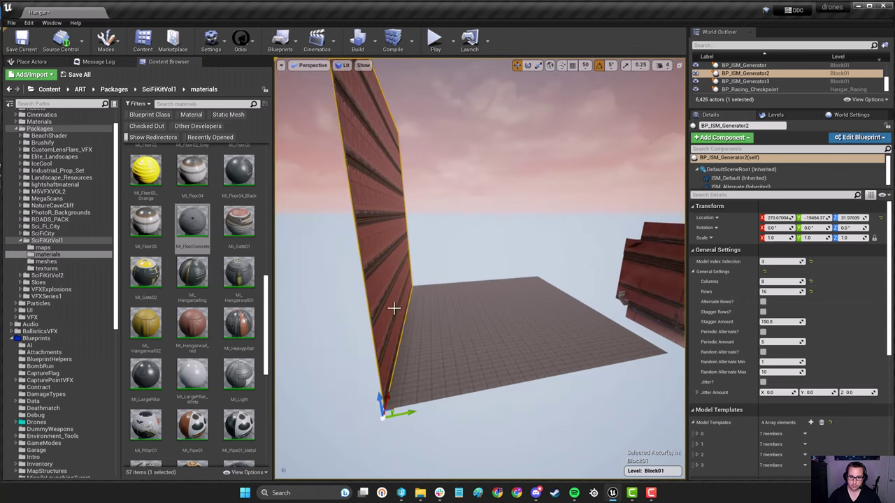
# - Duplicate the floor generator upward and set the copy's model index selection to 3 to turn it into a wall
pyautogui.click(528, 371)
pyautogui.moveTo(528, 370); pyautogui.dragTo(543, 370, button='right')
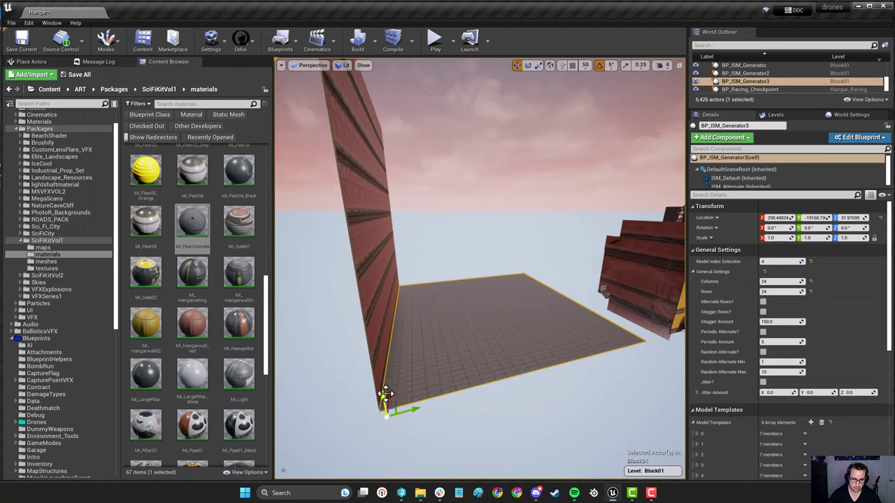
pyautogui.keyDown('alt'); pyautogui.moveTo(385, 393); pyautogui.dragTo(385, 367); pyautogui.keyUp('alt')
pyautogui.moveTo(385, 367); pyautogui.dragTo(427, 369, button='right')
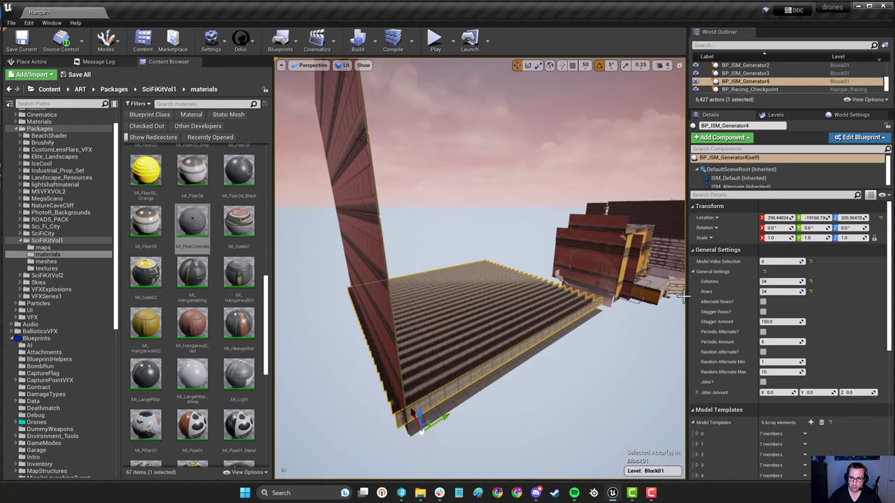
pyautogui.click(769, 260)
pyautogui.write('3')
pyautogui.press('Return')
# - Rotate the copied wall 90° about Z so it stands perpendicular to the side wall
pyautogui.moveTo(490, 369); pyautogui.dragTo(489, 384, button='right')
pyautogui.press('e')
pyautogui.moveTo(417, 414); pyautogui.dragTo(444, 391)
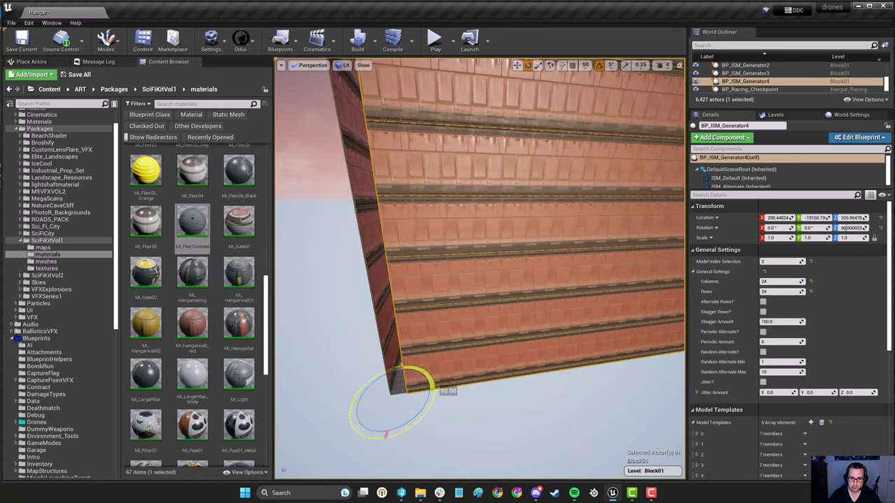
# - Move the rotated wall to the floor's far end and fit it flush into the corner with the side wall and floor
pyautogui.moveTo(445, 392); pyautogui.dragTo(504, 384, button='right')
pyautogui.press('w')
pyautogui.moveTo(534, 346); pyautogui.dragTo(358, 322)
pyautogui.moveTo(358, 321); pyautogui.dragTo(294, 329, button='right')
pyautogui.moveTo(545, 348); pyautogui.dragTo(553, 354)
pyautogui.moveTo(553, 353); pyautogui.dragTo(580, 336, button='right')
pyautogui.keyDown('shift'); pyautogui.moveTo(398, 306); pyautogui.dragTo(399, 307); pyautogui.keyUp('shift')
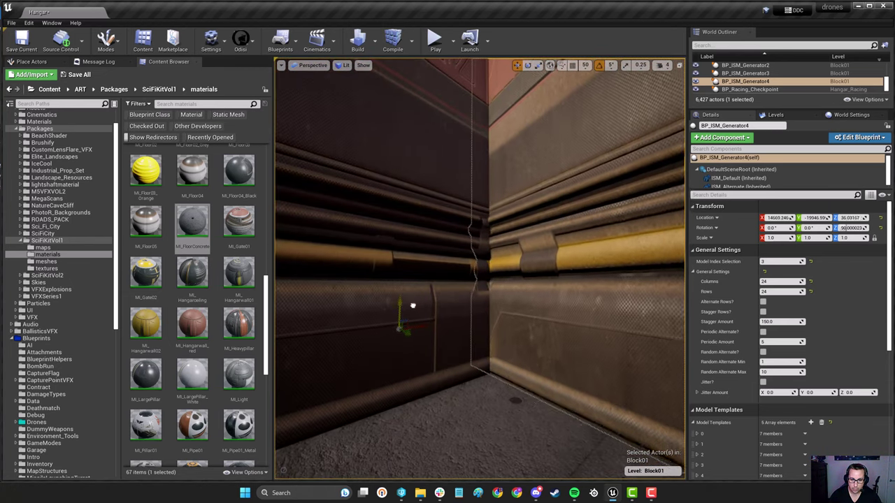
pyautogui.moveTo(467, 342)
pyautogui.mouseDown(button='right')
pyautogui.moveTo(441, 339)
pyautogui.moveTo(468, 332)
pyautogui.mouseUp(button='right')
pyautogui.moveTo(290, 270); pyautogui.dragTo(290, 265)
pyautogui.moveTo(391, 279); pyautogui.dragTo(517, 286, button='right')
# - Resize the end wall to 8 columns and 16 rows and place a duplicate of it a short distance inward
pyautogui.hotkey('alt', 'Tab')
pyautogui.hotkey('alt', 'Tab')
pyautogui.click(532, 284)
pyautogui.write('12')
pyautogui.press('Return')
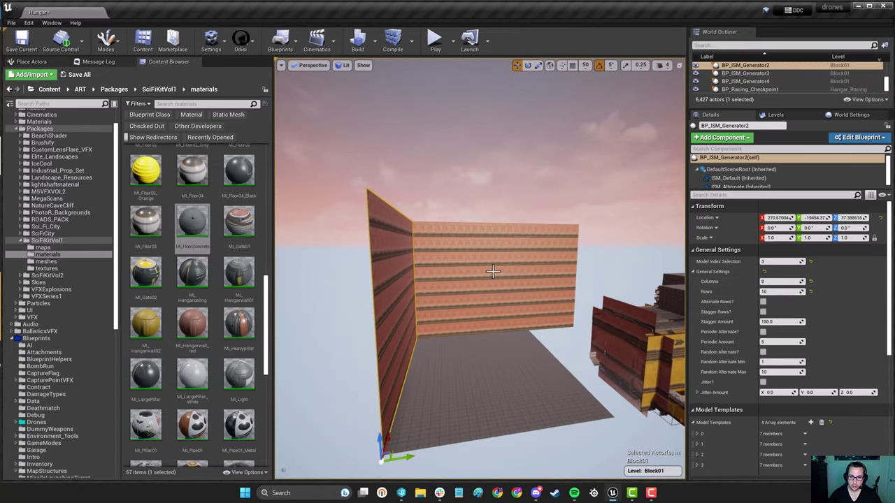
pyautogui.moveTo(626, 336); pyautogui.dragTo(559, 343, button='right')
pyautogui.moveTo(533, 288); pyautogui.dragTo(491, 296)
pyautogui.moveTo(490, 296); pyautogui.dragTo(657, 305, button='right')
# - Select the slanted wall piece on the old hangar and locate its SM_HangarWall01 mesh in the content folders
pyautogui.click(537, 304)
pyautogui.moveTo(429, 336)
pyautogui.mouseDown(button='right')
pyautogui.moveTo(328, 333)
pyautogui.moveTo(440, 329)
pyautogui.moveTo(430, 335)
pyautogui.mouseUp(button='right')
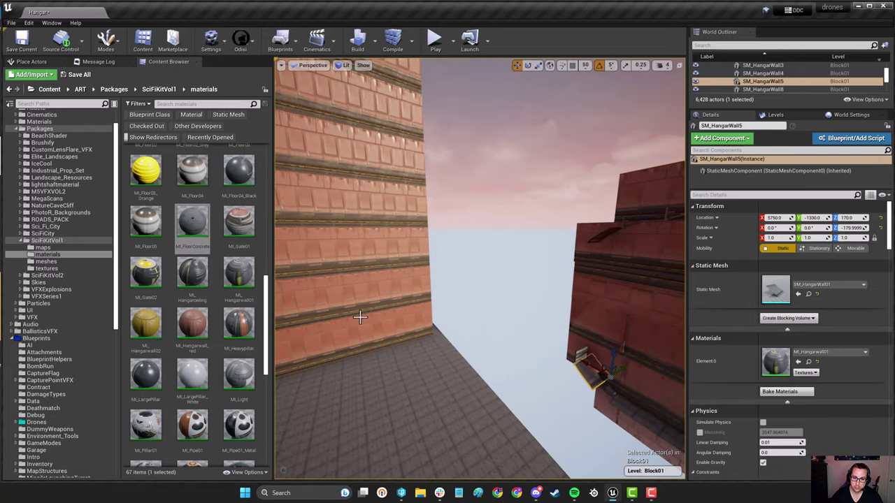
pyautogui.moveTo(400, 312); pyautogui.dragTo(433, 305, button='right')
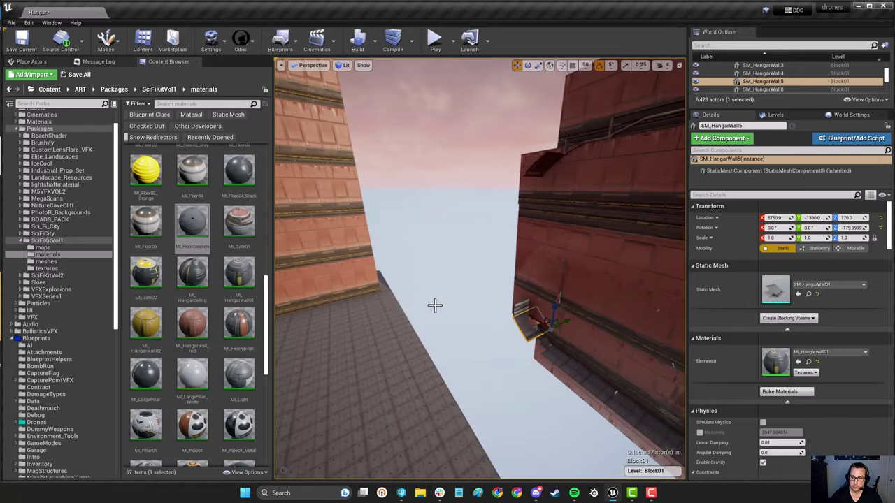
pyautogui.click(808, 295)
pyautogui.moveTo(508, 343); pyautogui.dragTo(433, 329, button='right')
# - Add a sixth model template named "Warehouse Wall Slanted" to the inner end wall's generator and assign it the SM_HangarWall01 mesh
pyautogui.click(461, 245)
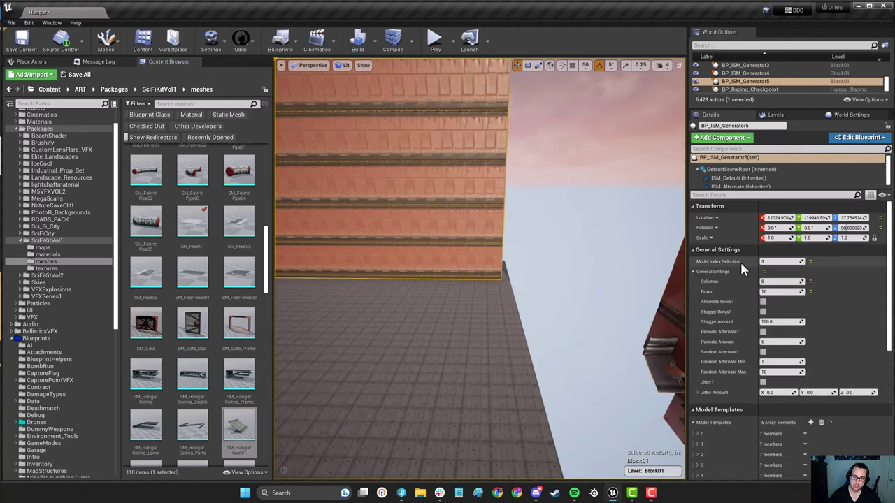
pyautogui.scroll(-3, 738, 307)
pyautogui.click(811, 353)
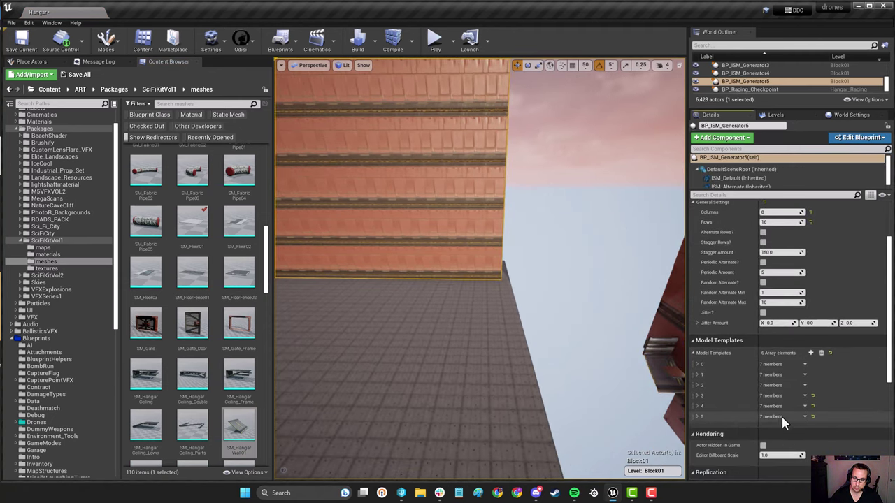
pyautogui.click(697, 417)
pyautogui.scroll(-3, 734, 405)
pyautogui.moveTo(237, 426); pyautogui.dragTo(776, 381)
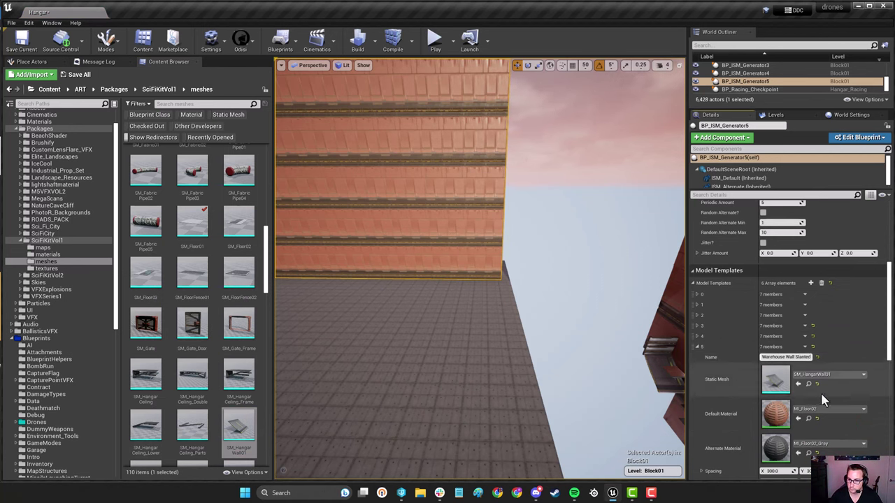
# - Look up the slanted mesh's material, then assign MI_Hangarwall01 as the template's default material and MI_Hangarwall02 as its alternate
pyautogui.scroll(-1, 822, 394)
pyautogui.click(809, 356)
pyautogui.doubleClick(230, 437)
pyautogui.click(845, 116)
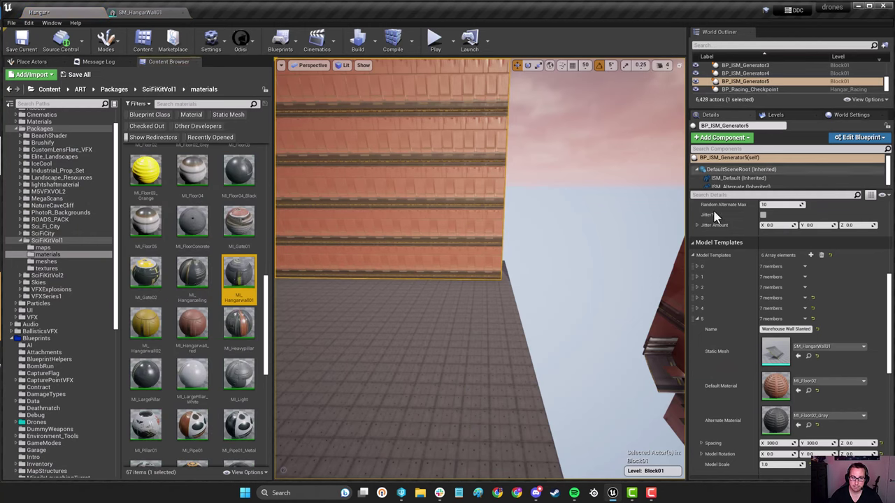
pyautogui.moveTo(238, 277); pyautogui.dragTo(776, 386)
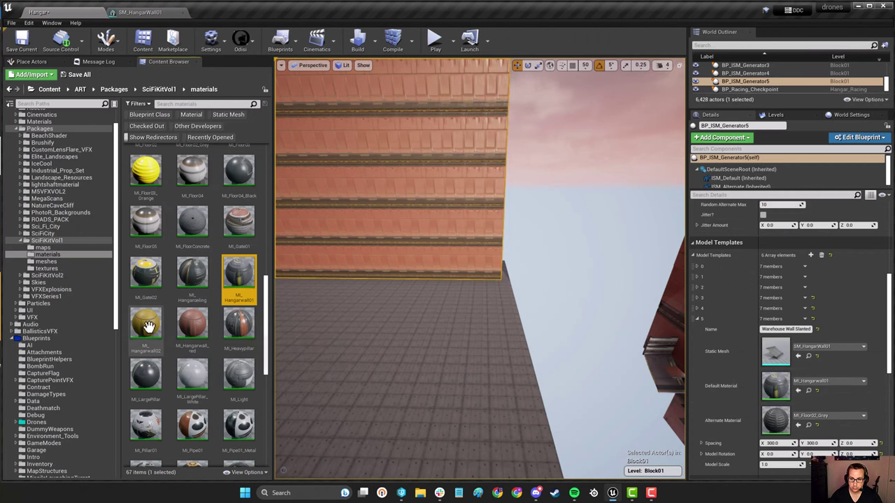
pyautogui.moveTo(149, 326); pyautogui.dragTo(776, 421)
# - Set the inner end wall generator's model index selection to 5 so it builds the Warehouse Wall Slanted template
pyautogui.press('w')
pyautogui.moveTo(533, 340); pyautogui.dragTo(447, 343, button='right')
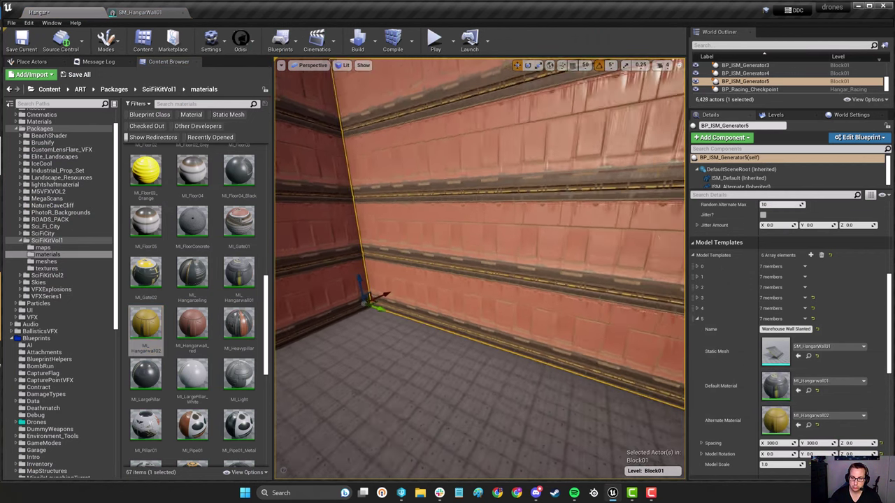
pyautogui.press('s')
pyautogui.scroll(5, 776, 306)
pyautogui.write('5')
pyautogui.press('Return')
pyautogui.moveTo(577, 365); pyautogui.dragTo(594, 365, button='right')
pyautogui.scroll(-6, 802, 380)
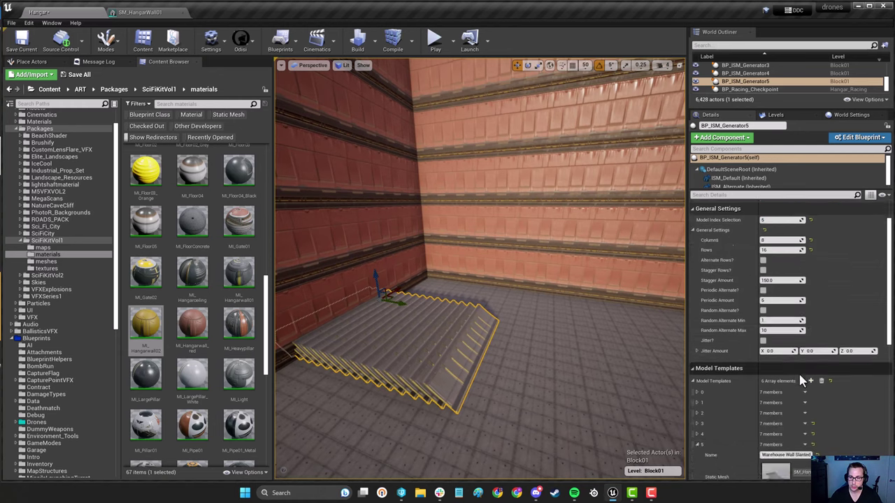
# - Reduce the Warehouse Wall Slanted generator to 1 column and 1 row
pyautogui.scroll(10, 825, 371)
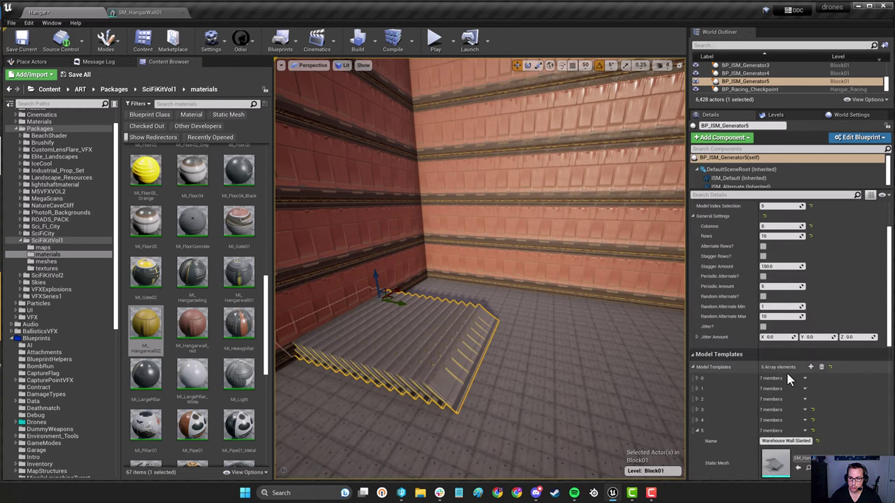
pyautogui.moveTo(769, 284); pyautogui.dragTo(741, 293)
pyautogui.moveTo(494, 285); pyautogui.dragTo(480, 283, button='right')
pyautogui.write('1')
# - Move the single slanted piece across the floor to the base of the side wall, near the wall's open end
pyautogui.press('w')
pyautogui.moveTo(482, 328); pyautogui.dragTo(513, 318, button='right')
pyautogui.press('e')
pyautogui.press('w')
pyautogui.moveTo(386, 292); pyautogui.dragTo(671, 309)
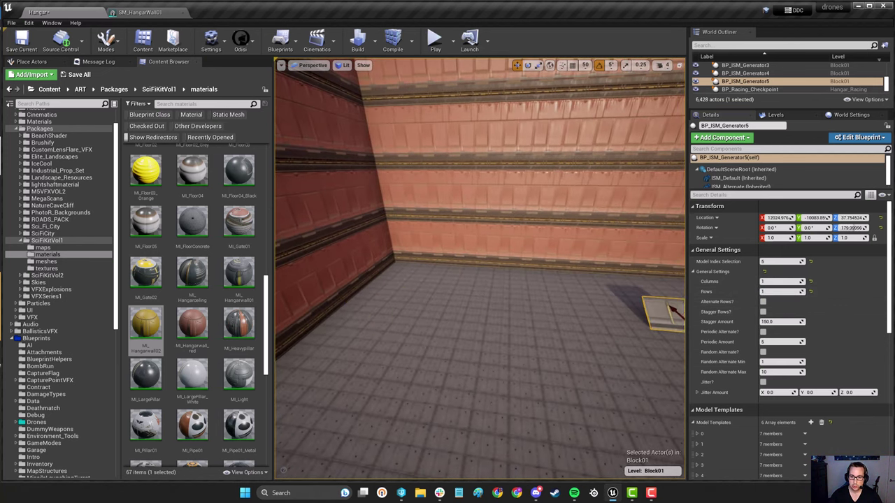
pyautogui.moveTo(671, 310); pyautogui.dragTo(655, 294, button='right')
pyautogui.click(655, 294)
pyautogui.click(330, 260)
pyautogui.press('w')
pyautogui.moveTo(330, 260); pyautogui.dragTo(312, 259, button='right')
pyautogui.moveTo(503, 329); pyautogui.dragTo(613, 302)
# - Inspect the slanted wall panels in the old hangar for reference, then reselect the new slanted piece
pyautogui.press('s')
pyautogui.moveTo(614, 293); pyautogui.dragTo(579, 294, button='right')
pyautogui.press('w')
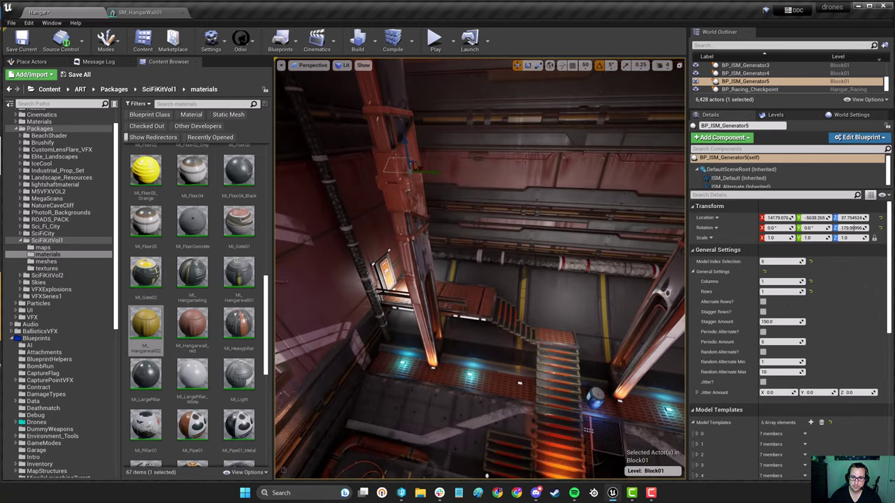
pyautogui.click(580, 293)
pyautogui.click(575, 292)
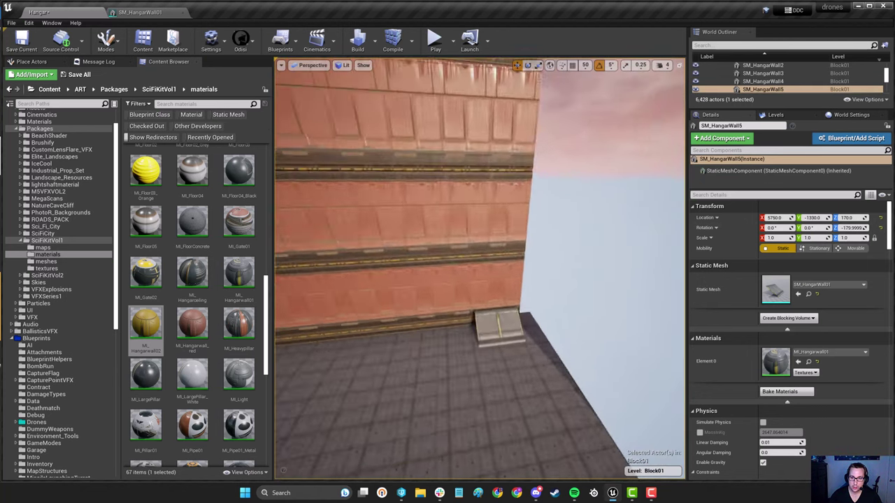
pyautogui.click(521, 315)
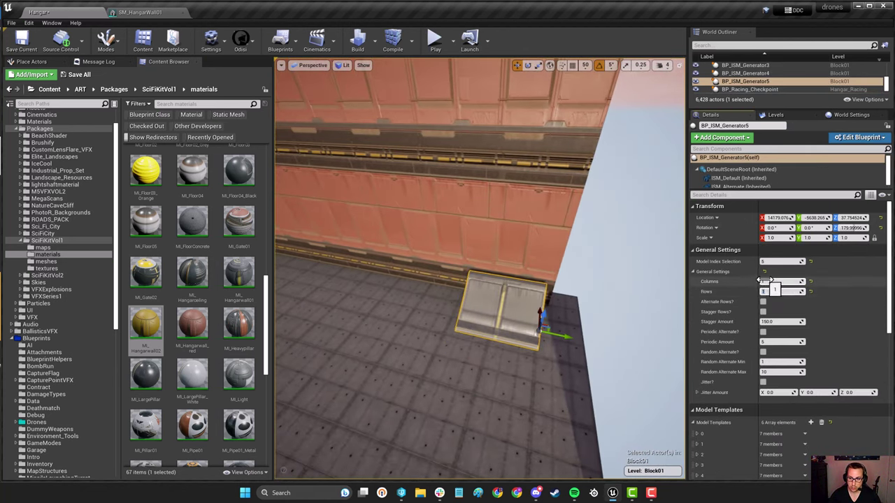
# - Set the slanted template's Y spacing to 1100 and use 13 columns to run the strip along the side wall's base
pyautogui.scroll(-7, 782, 386)
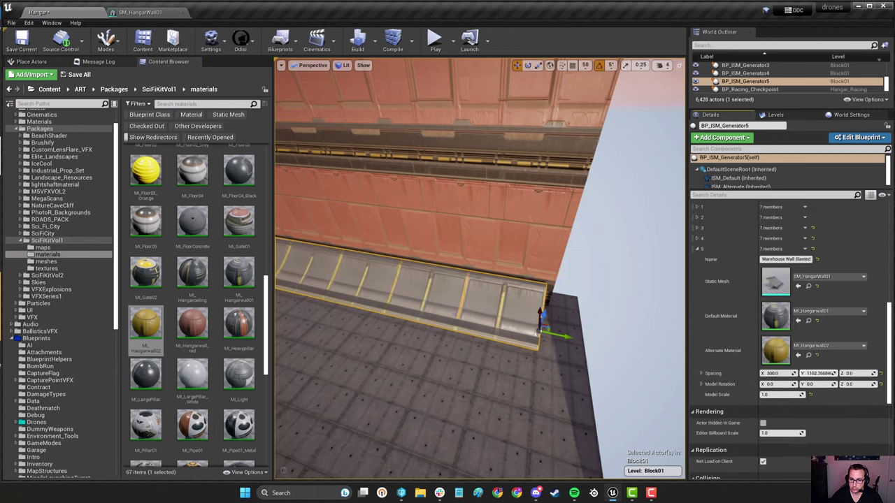
pyautogui.moveTo(650, 336); pyautogui.dragTo(654, 376, button='right')
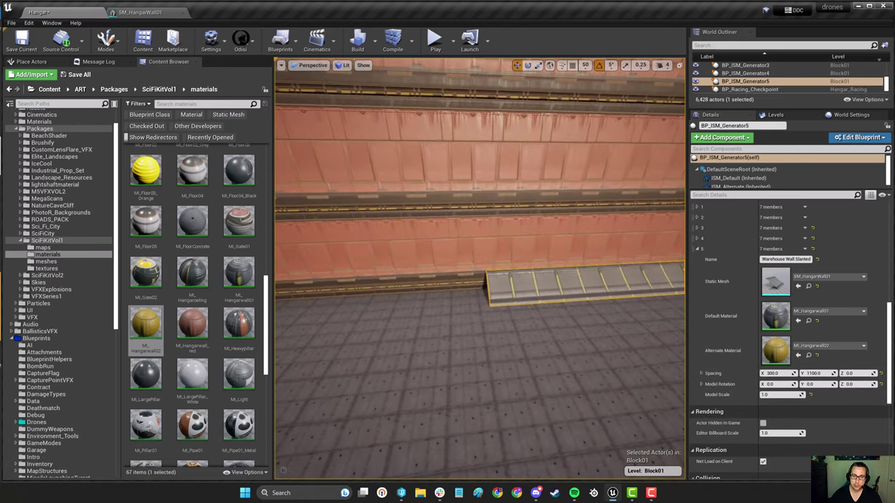
pyautogui.moveTo(121, 312); pyautogui.dragTo(34, 310)
pyautogui.moveTo(326, 395); pyautogui.dragTo(420, 362, button='right')
pyautogui.moveTo(273, 395); pyautogui.dragTo(129, 394)
pyautogui.moveTo(495, 378); pyautogui.dragTo(637, 378, button='right')
pyautogui.scroll(8, 776, 283)
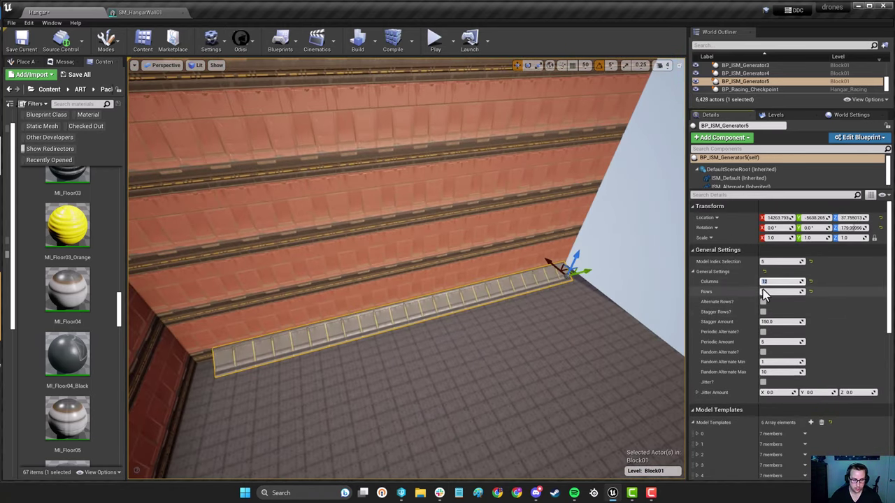
# - Duplicate the slanted wall strip inward and set the copy's model index selection to 0 for the red floor grate
pyautogui.moveTo(560, 297); pyautogui.dragTo(535, 294, button='right')
pyautogui.moveTo(509, 243); pyautogui.dragTo(509, 239)
pyautogui.moveTo(501, 255); pyautogui.dragTo(434, 255, button='right')
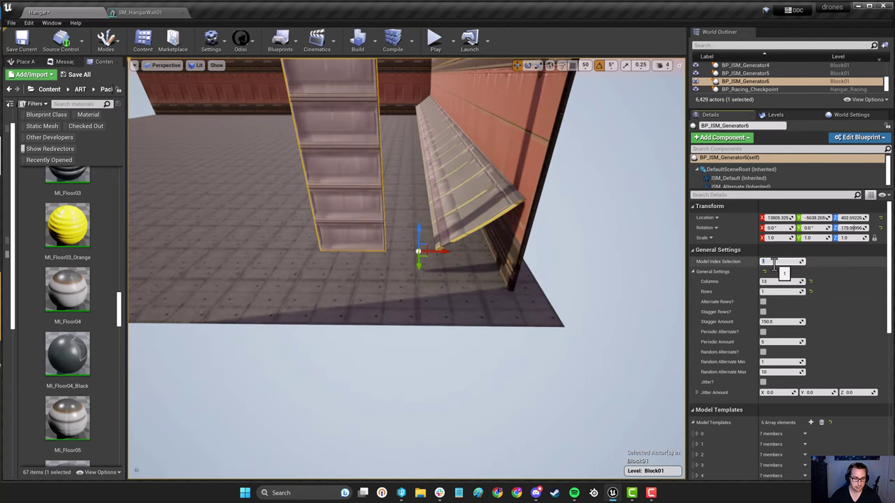
pyautogui.write('0')
# - Fit the grate strip against the slanted wall's lower edge at about X 14114, Y -5792, Z 401, and extend it to 47 columns
pyautogui.moveTo(560, 280); pyautogui.dragTo(531, 322, button='right')
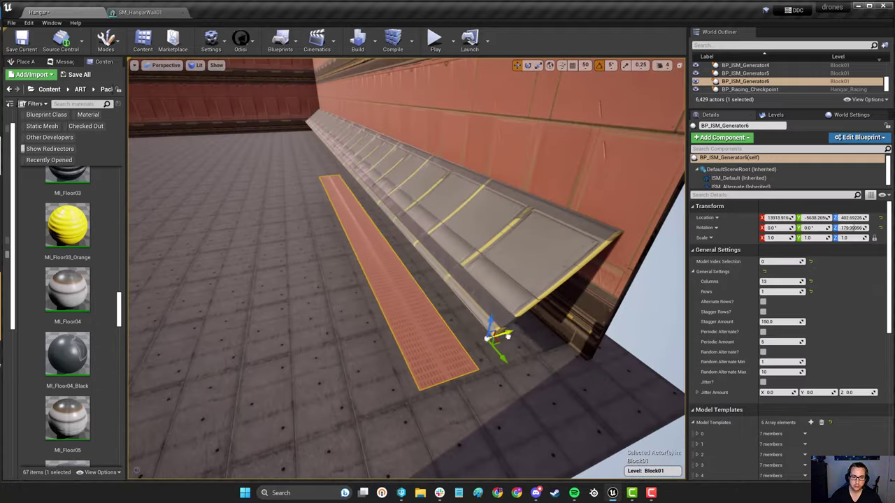
pyautogui.moveTo(522, 331); pyautogui.dragTo(548, 322)
pyautogui.moveTo(548, 321); pyautogui.dragTo(441, 297, button='right')
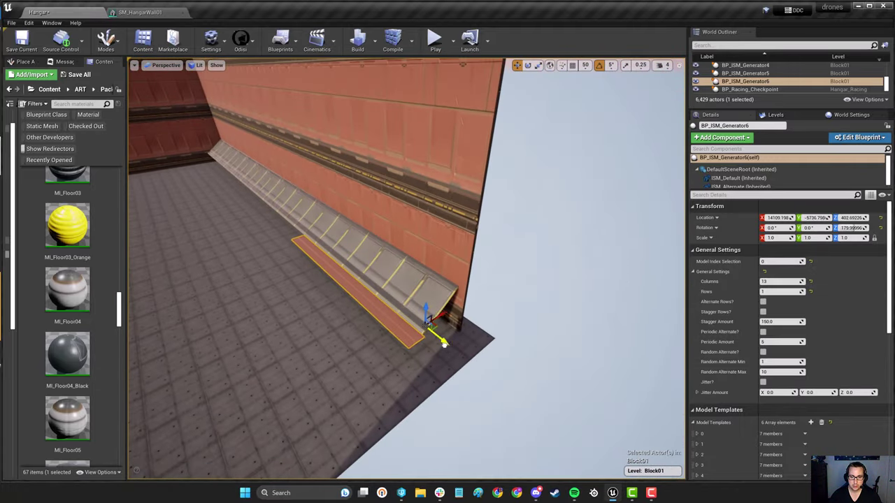
pyautogui.moveTo(443, 343); pyautogui.dragTo(439, 339)
pyautogui.moveTo(439, 339); pyautogui.dragTo(483, 378, button='right')
pyautogui.moveTo(449, 232); pyautogui.dragTo(455, 228)
pyautogui.moveTo(455, 228); pyautogui.dragTo(475, 264, button='right')
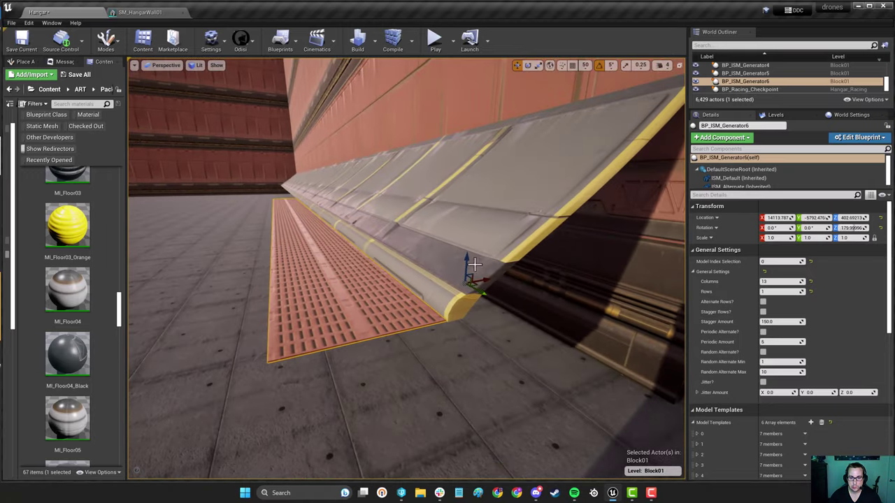
pyautogui.moveTo(467, 259); pyautogui.dragTo(468, 264)
pyautogui.moveTo(468, 264); pyautogui.dragTo(552, 287, button='right')
pyautogui.moveTo(489, 294); pyautogui.dragTo(377, 300, button='right')
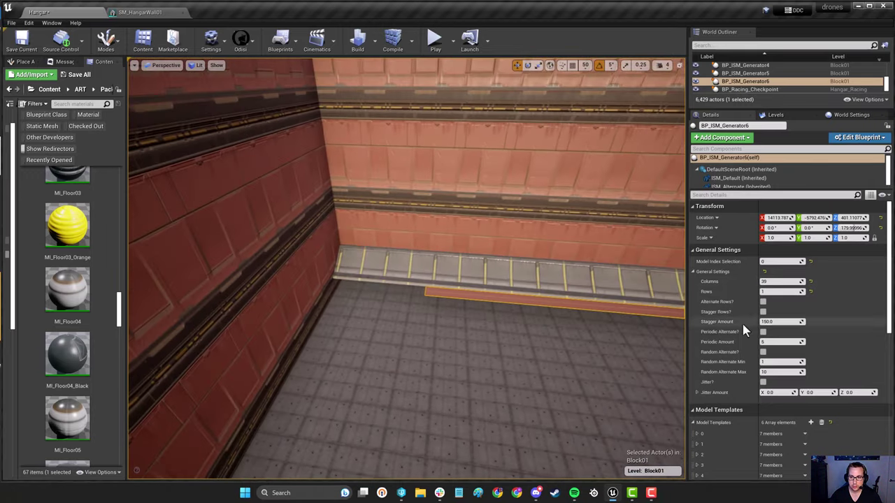
pyautogui.moveTo(777, 282); pyautogui.dragTo(793, 282)
# - Duplicate the grate strip inward and expand the copy's WarehouseFloor template to check its spacing and rotation settings
pyautogui.moveTo(448, 301)
pyautogui.mouseDown(button='right')
pyautogui.moveTo(531, 301)
pyautogui.moveTo(437, 307)
pyautogui.mouseUp(button='right')
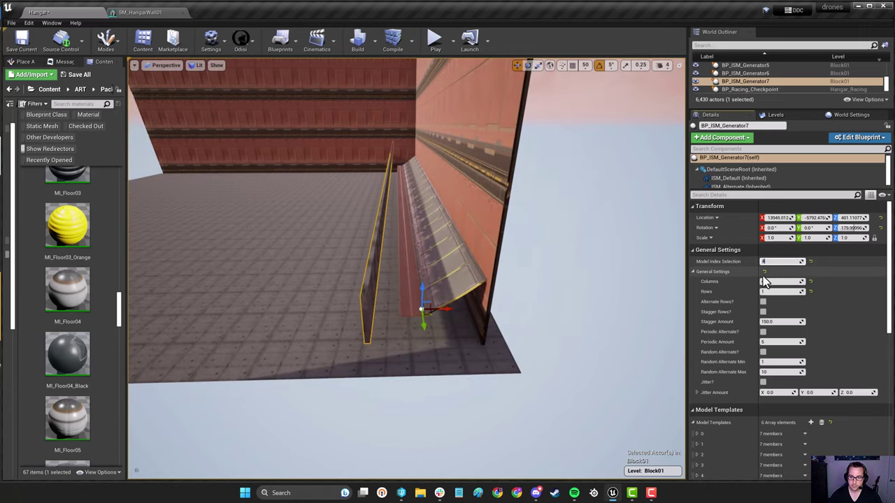
pyautogui.scroll(-3, 721, 408)
pyautogui.click(697, 393)
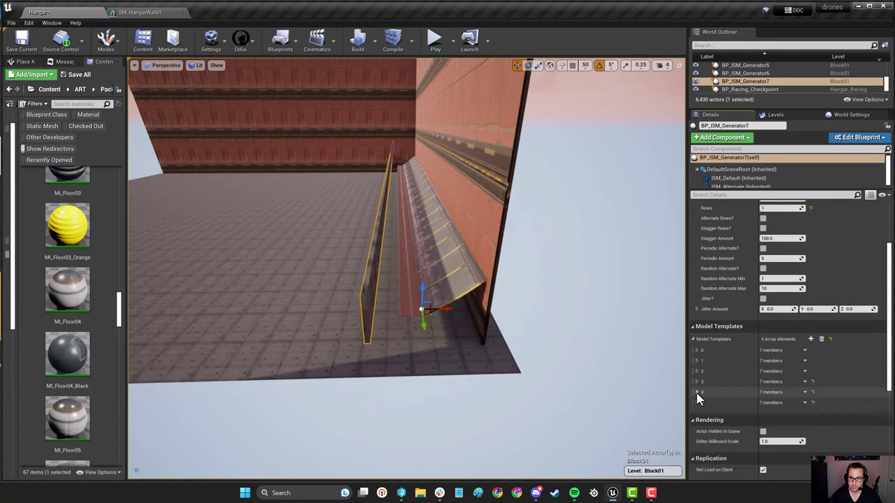
pyautogui.scroll(3, 699, 395)
pyautogui.moveTo(531, 308); pyautogui.dragTo(601, 301, button='right')
pyautogui.keyDown('alt'); pyautogui.moveTo(601, 301); pyautogui.dragTo(542, 300); pyautogui.keyUp('alt')
pyautogui.scroll(-8, 701, 359)
pyautogui.click(697, 336)
pyautogui.scroll(-4, 730, 396)
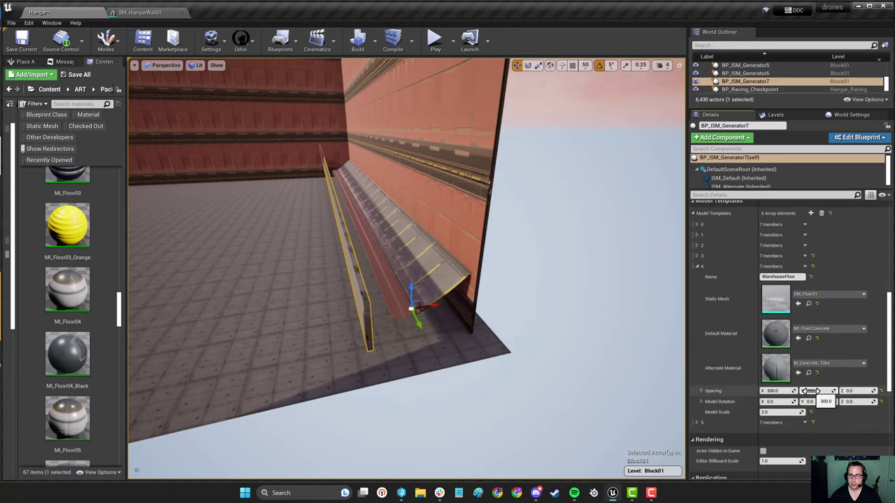
# - Tilt the copied strip to a Y rotation of -45° and build it from model index 4 with 25 columns
pyautogui.moveTo(497, 347); pyautogui.dragTo(448, 330, button='right')
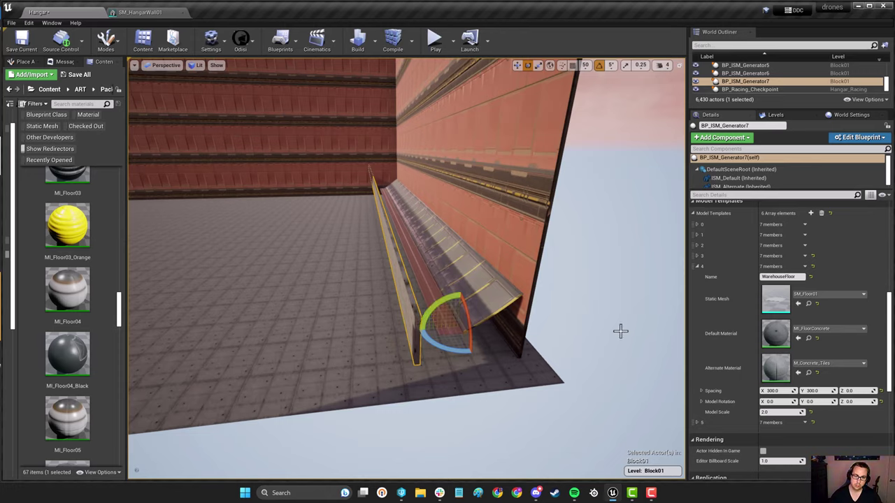
pyautogui.moveTo(620, 331); pyautogui.dragTo(668, 325, button='right')
pyautogui.scroll(1, 782, 305)
pyautogui.scroll(6, 782, 305)
pyautogui.click(778, 262)
pyautogui.write('5')
pyautogui.press('Return')
pyautogui.click(778, 262)
pyautogui.write('4')
pyautogui.press('Return')
# - Change the floor strip's Y rotation to -30° and raise it against the grate's inner edge, at about X 13935, Z 556
pyautogui.moveTo(395, 297)
pyautogui.mouseDown(button='right')
pyautogui.moveTo(437, 329)
pyautogui.moveTo(395, 298)
pyautogui.mouseUp(button='right')
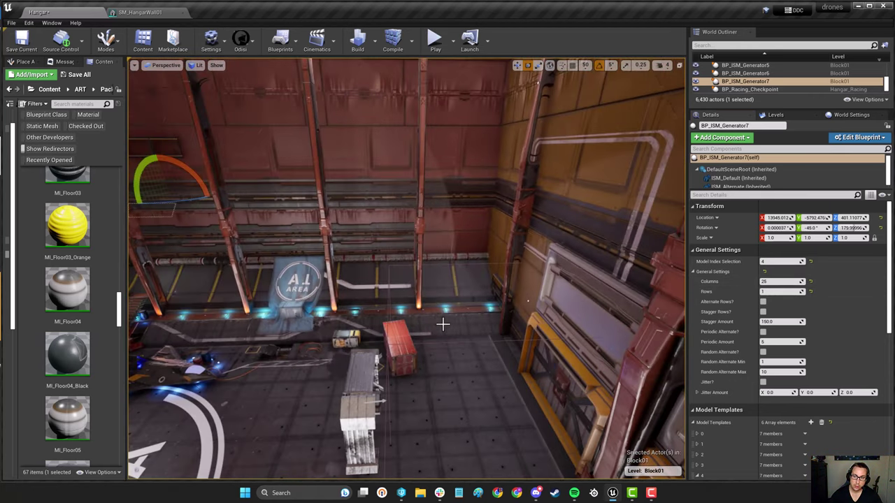
pyautogui.click(430, 392)
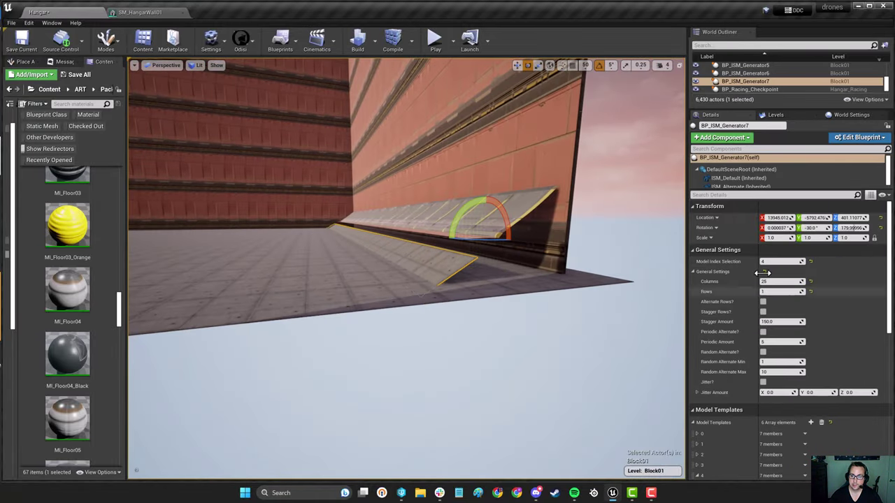
pyautogui.moveTo(488, 190); pyautogui.dragTo(458, 190, button='right')
pyautogui.press('w')
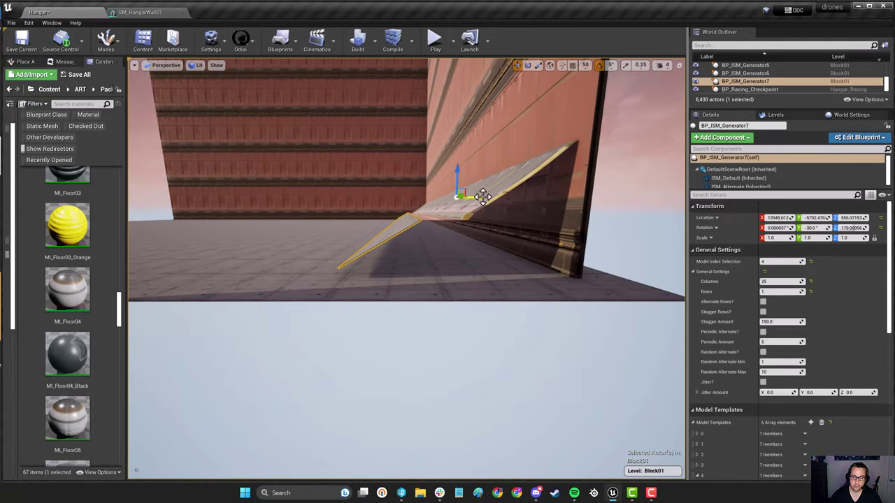
pyautogui.moveTo(482, 198); pyautogui.dragTo(477, 197)
pyautogui.moveTo(477, 197); pyautogui.dragTo(488, 241, button='right')
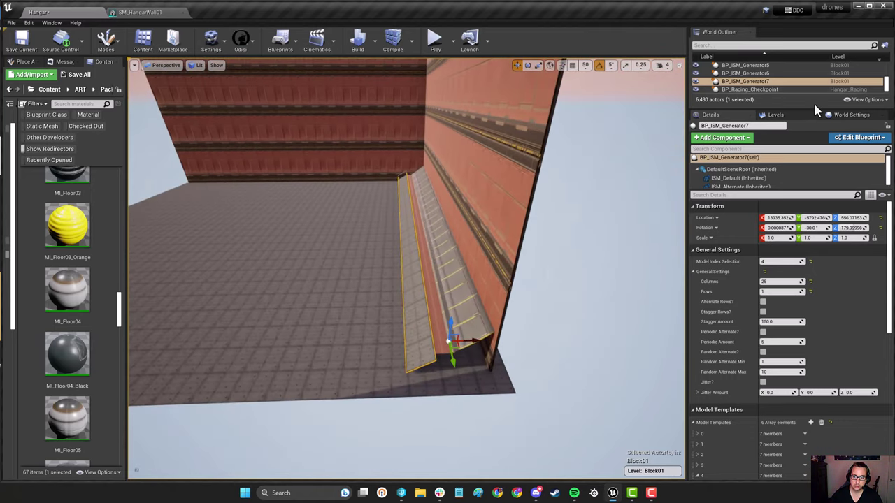
# - Try duplicating the slanted wall, grate and tilted floor strips together to the opposite side of the floor
pyautogui.click(777, 114)
pyautogui.moveTo(545, 254)
pyautogui.mouseDown(button='right')
pyautogui.moveTo(539, 227)
pyautogui.moveTo(545, 255)
pyautogui.mouseUp(button='right')
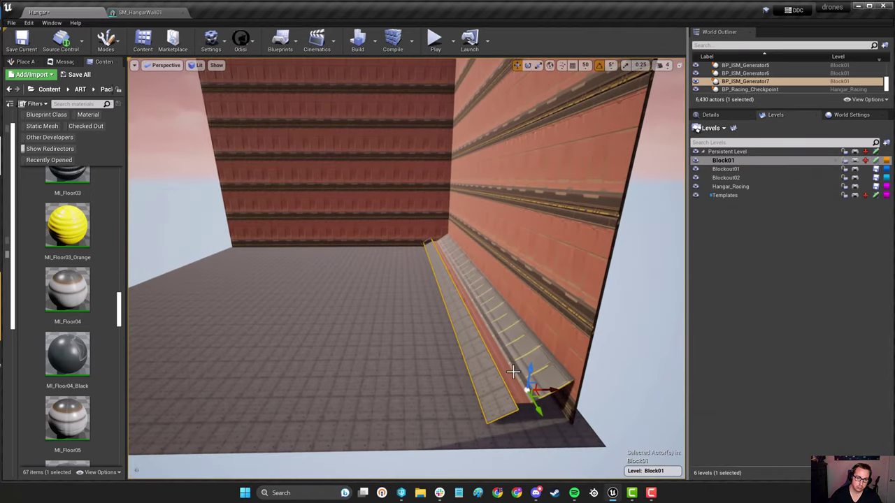
pyautogui.moveTo(513, 372); pyautogui.dragTo(487, 359, button='right')
pyautogui.doubleClick(487, 360)
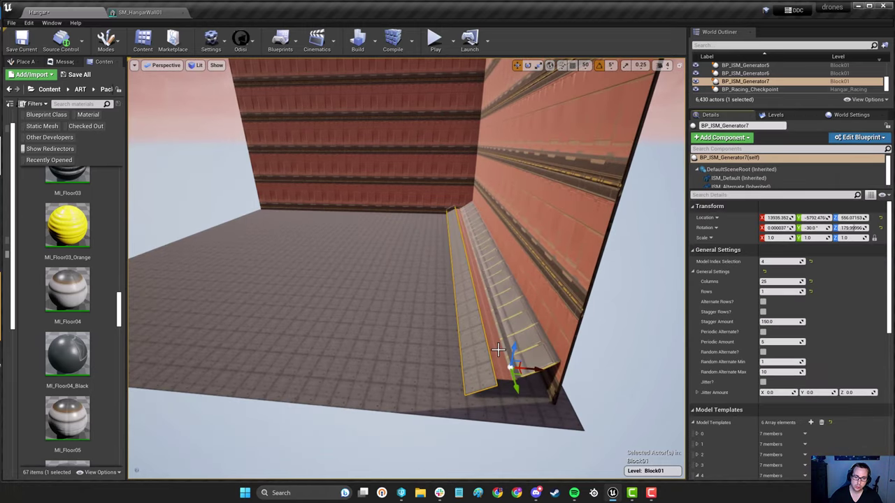
pyautogui.keyDown('ctrl'); pyautogui.click(497, 349); pyautogui.keyUp('ctrl')
pyautogui.keyDown('ctrl'); pyautogui.click(523, 343); pyautogui.keyUp('ctrl')
pyautogui.keyDown('alt'); pyautogui.moveTo(535, 369); pyautogui.dragTo(202, 342); pyautogui.keyUp('alt')
pyautogui.moveTo(203, 343); pyautogui.dragTo(112, 336, button='right')
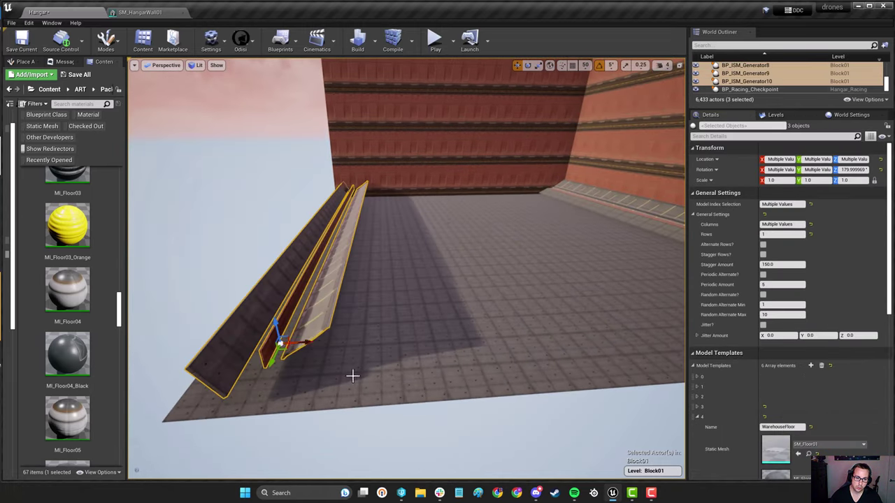
# - Try positioning the three duplicated strips along the opposite floor edge, then delete them
pyautogui.moveTo(238, 357); pyautogui.dragTo(228, 353)
pyautogui.press('w')
pyautogui.moveTo(280, 350); pyautogui.dragTo(174, 328, button='right')
pyautogui.moveTo(326, 286); pyautogui.dragTo(594, 224)
pyautogui.moveTo(594, 223); pyautogui.dragTo(611, 240, button='right')
pyautogui.press('Delete')
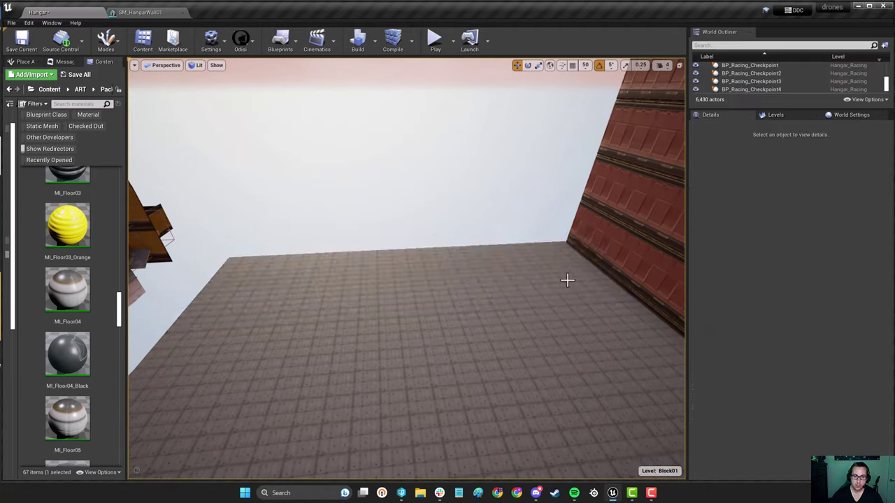
# - Select the side wall with its slanted, grate and floor strips and duplicate all four across the floor
pyautogui.moveTo(567, 280); pyautogui.dragTo(629, 312, button='right')
pyautogui.click(400, 285)
pyautogui.keyDown('ctrl'); pyautogui.click(380, 291); pyautogui.keyUp('ctrl')
pyautogui.keyDown('ctrl'); pyautogui.click(363, 292); pyautogui.keyUp('ctrl')
pyautogui.keyDown('ctrl'); pyautogui.click(428, 262); pyautogui.keyUp('ctrl')
pyautogui.moveTo(428, 262); pyautogui.dragTo(392, 238, button='right')
pyautogui.keyDown('alt'); pyautogui.moveTo(349, 217); pyautogui.dragTo(175, 409); pyautogui.keyUp('alt')
# - Rotate the duplicated wall group 180° and move it onto the opposite floor edge, with its end against the end wall
pyautogui.press('e')
pyautogui.moveTo(175, 409); pyautogui.dragTo(273, 413, button='right')
pyautogui.press('w')
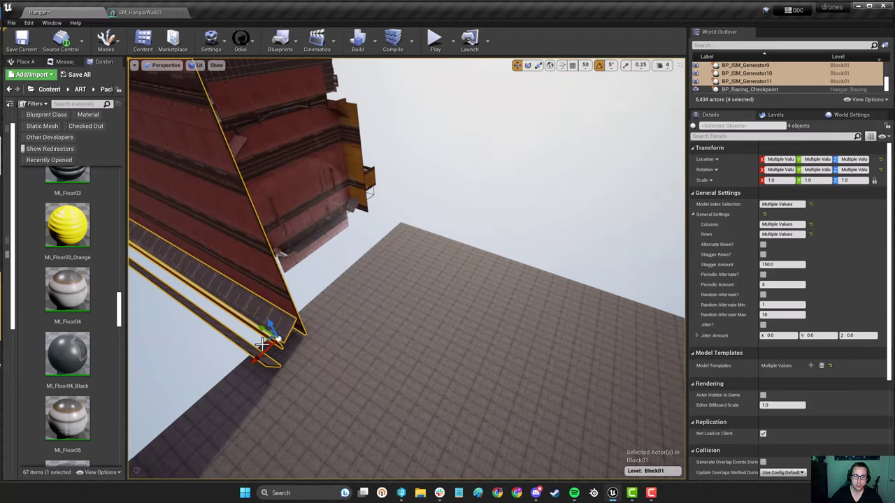
pyautogui.moveTo(274, 339); pyautogui.dragTo(601, 315)
pyautogui.moveTo(601, 314); pyautogui.dragTo(671, 315, button='right')
pyautogui.moveTo(421, 292); pyautogui.dragTo(433, 268)
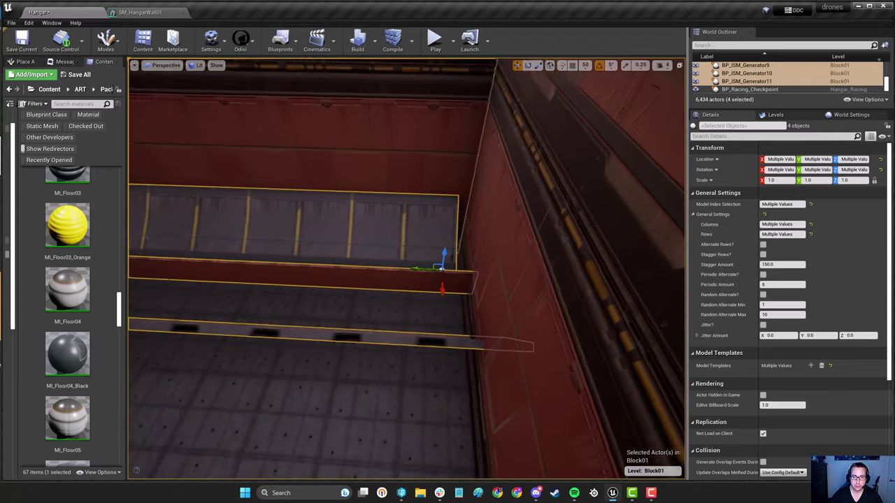
pyautogui.moveTo(432, 268); pyautogui.dragTo(343, 312, button='right')
# - Set the model index selection to 0 on the copied grate strip and to 4 on the copied tilted floor strip
pyautogui.click(342, 311)
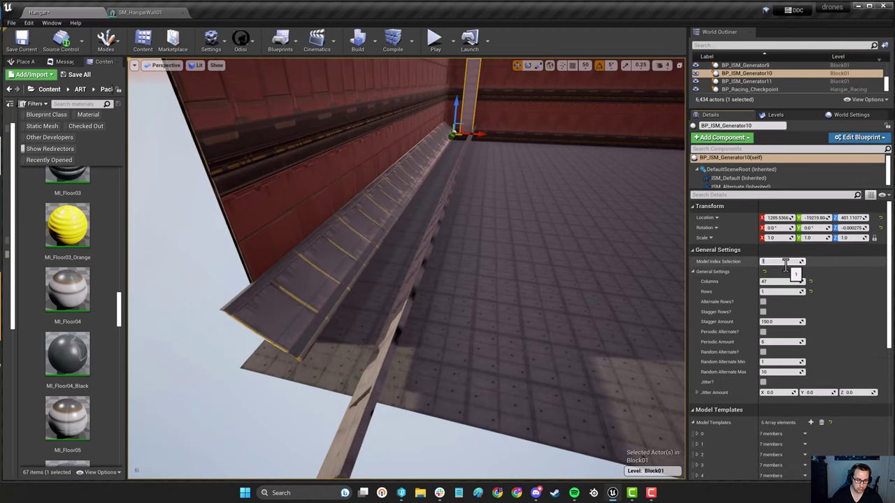
pyautogui.moveTo(406, 326)
pyautogui.mouseDown(button='right')
pyautogui.moveTo(343, 314)
pyautogui.moveTo(406, 327)
pyautogui.mouseUp(button='right')
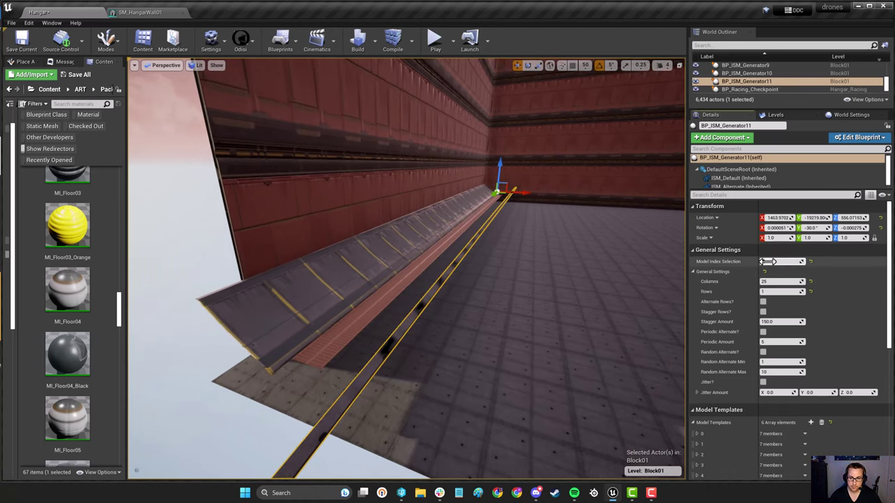
pyautogui.moveTo(767, 261); pyautogui.dragTo(778, 261)
pyautogui.moveTo(406, 314); pyautogui.dragTo(447, 308, button='right')
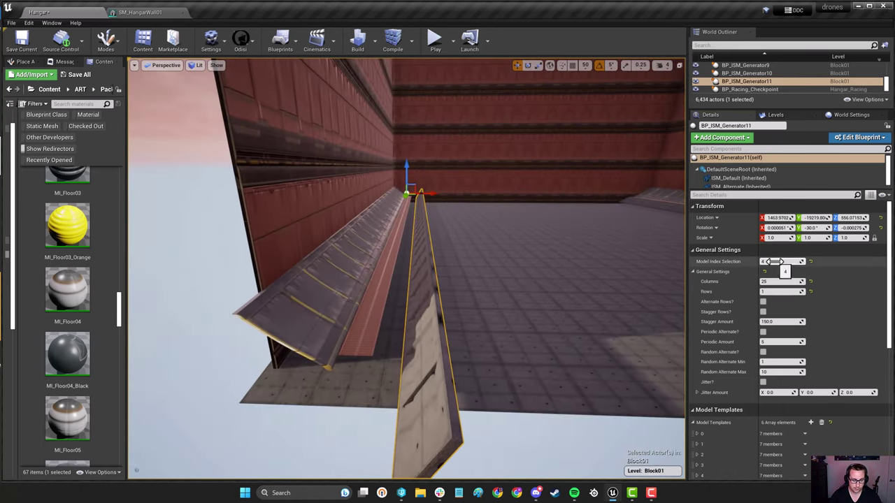
pyautogui.moveTo(774, 261); pyautogui.dragTo(779, 262)
pyautogui.moveTo(580, 301)
pyautogui.mouseDown(button='right')
pyautogui.moveTo(615, 307)
pyautogui.moveTo(595, 305)
pyautogui.mouseUp(button='right')
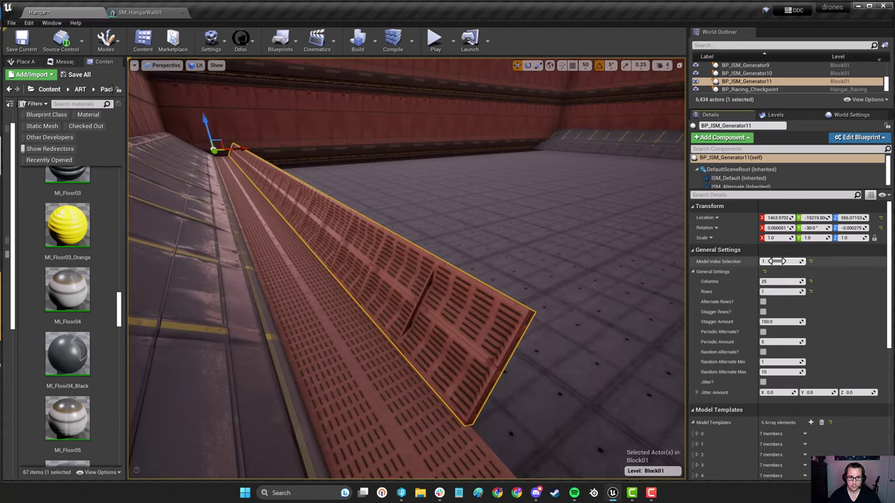
pyautogui.moveTo(777, 262); pyautogui.dragTo(767, 264)
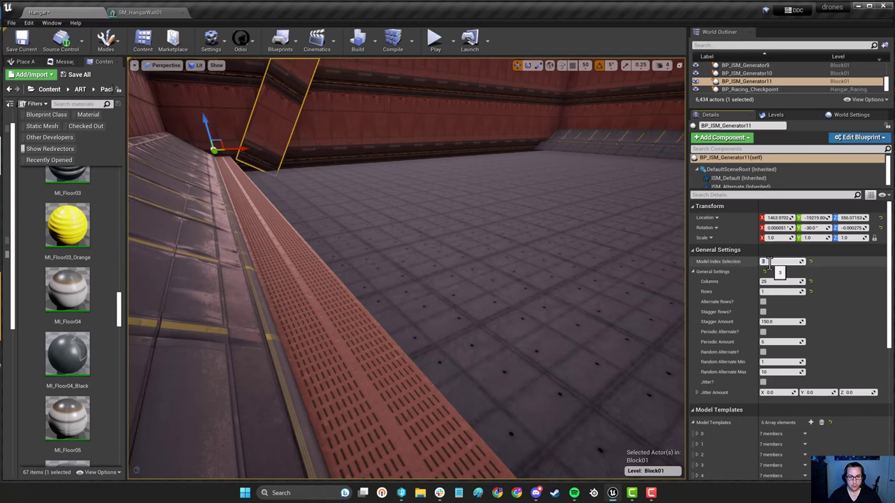
pyautogui.write('4')
pyautogui.press('Return')
# - Set the copied tilted floor strip to 24 columns and shift the copied grate strip toward the end wall's corner
pyautogui.moveTo(559, 293); pyautogui.dragTo(433, 298, button='right')
pyautogui.write('24')
pyautogui.press('Return')
pyautogui.click(420, 300)
pyautogui.keyDown('ctrl'); pyautogui.click(424, 278); pyautogui.keyUp('ctrl')
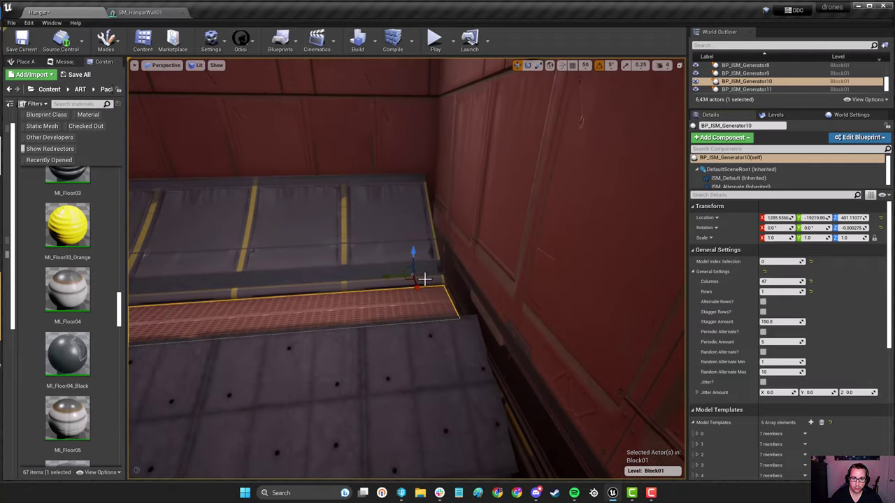
pyautogui.moveTo(397, 262); pyautogui.dragTo(420, 263)
pyautogui.moveTo(421, 263); pyautogui.dragTo(412, 279, button='right')
pyautogui.click(352, 329)
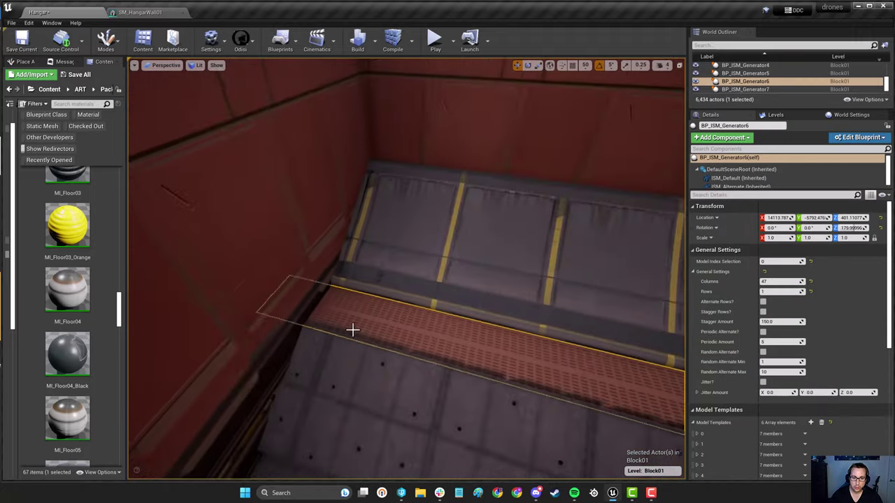
pyautogui.click(351, 363)
pyautogui.moveTo(352, 363); pyautogui.dragTo(433, 343, button='right')
pyautogui.moveTo(643, 321); pyautogui.dragTo(547, 308, button='right')
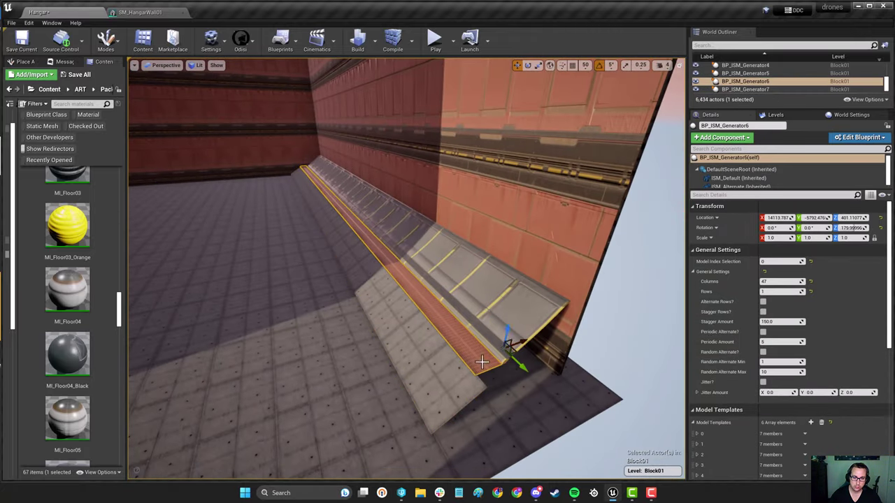
pyautogui.keyDown('alt'); pyautogui.moveTo(534, 335); pyautogui.dragTo(533, 331); pyautogui.keyUp('alt')
pyautogui.moveTo(533, 332); pyautogui.dragTo(521, 333, button='right')
pyautogui.press('Delete')
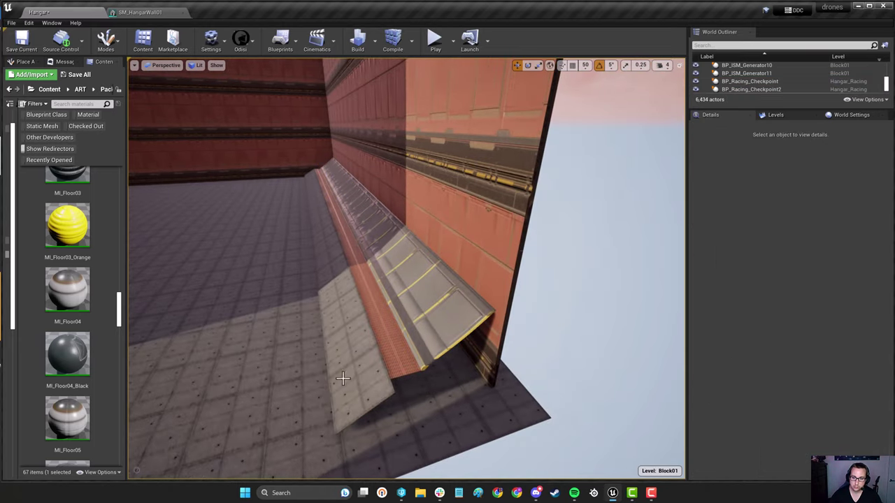
# - Add a model template to the opposite side's tilted floor strip generator and name it WarehousePillars
pyautogui.click(343, 375)
pyautogui.scroll(-1, 349, 372)
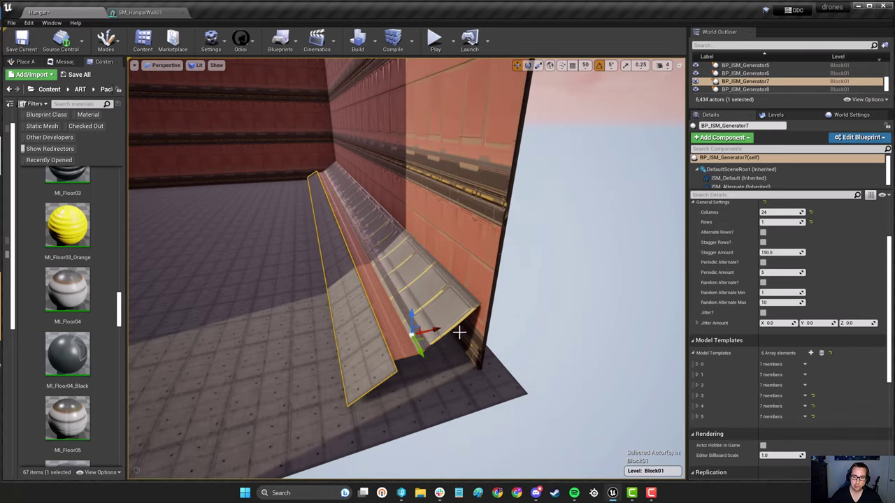
pyautogui.click(696, 417)
pyautogui.click(696, 417)
pyautogui.click(811, 353)
pyautogui.scroll(-3, 787, 358)
pyautogui.click(697, 357)
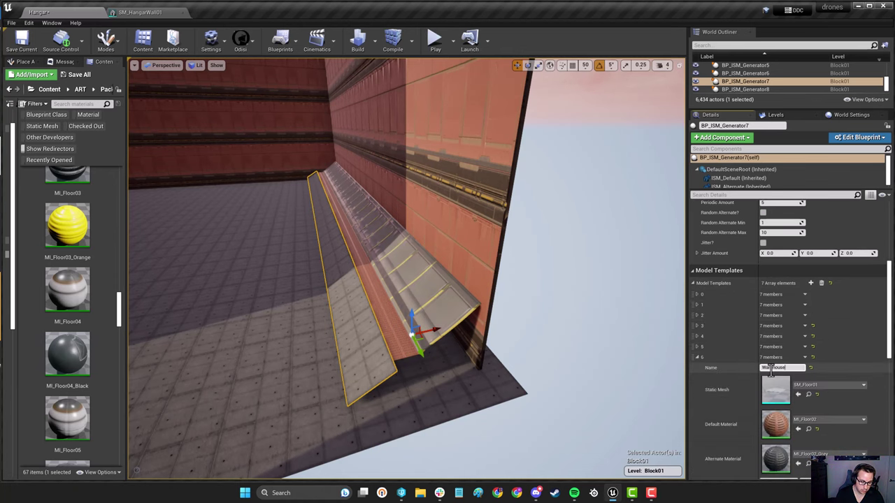
# - Locate the mesh asset of a heavy pillar in the old hangar and reselect the tilted floor strip
pyautogui.moveTo(451, 348); pyautogui.dragTo(326, 451, button='right')
pyautogui.click(326, 452)
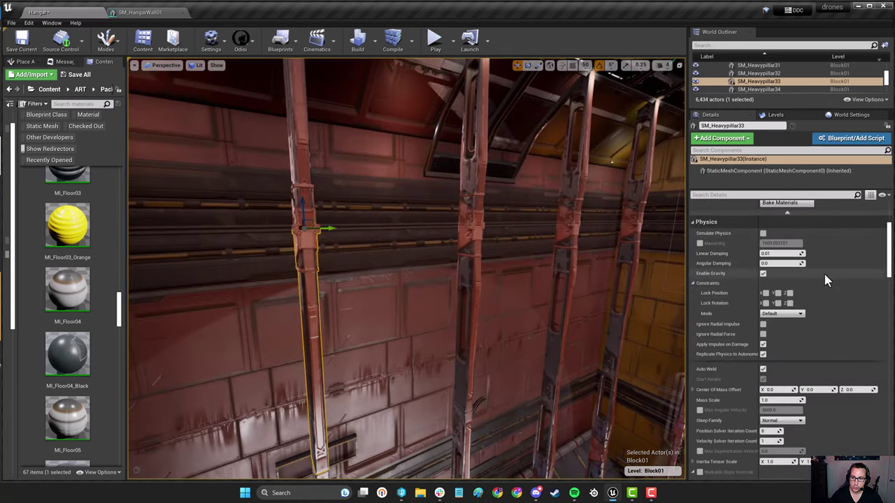
pyautogui.scroll(5, 825, 277)
pyautogui.click(808, 294)
pyautogui.moveTo(457, 318); pyautogui.dragTo(403, 355, button='right')
pyautogui.click(423, 373)
pyautogui.scroll(-3, 693, 420)
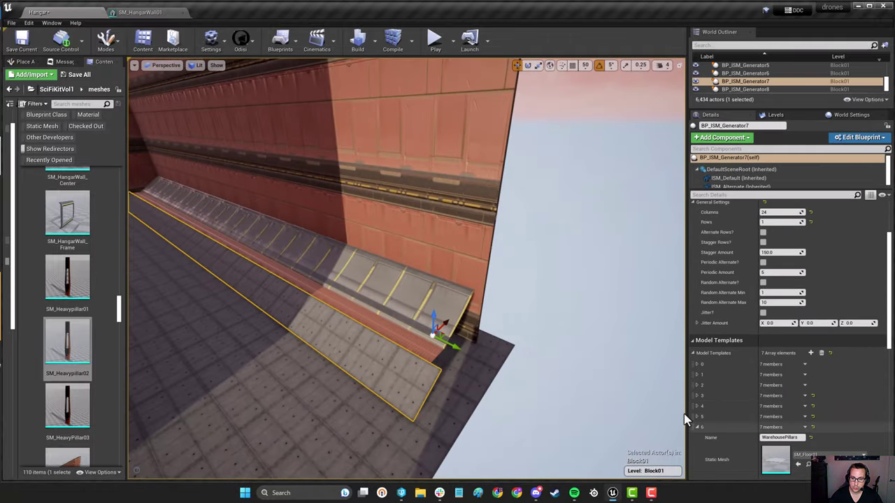
# - Assign the SM_Heavypillar02 static mesh and the MI_Heavypillar default material to the WarehousePillars template
pyautogui.click(697, 427)
pyautogui.moveTo(526, 382); pyautogui.dragTo(461, 374, button='right')
pyautogui.scroll(-4, 741, 402)
pyautogui.moveTo(68, 343); pyautogui.dragTo(804, 371)
pyautogui.moveTo(482, 336); pyautogui.dragTo(341, 295, button='right')
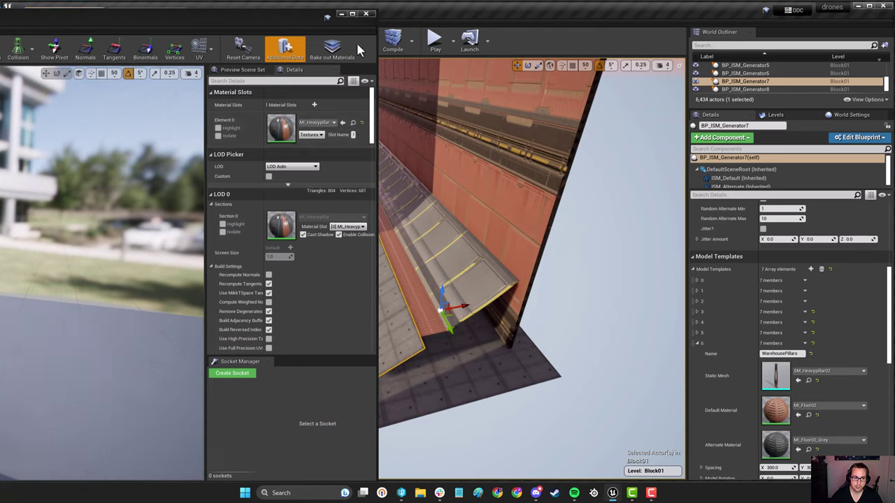
pyautogui.moveTo(67, 342); pyautogui.dragTo(828, 397)
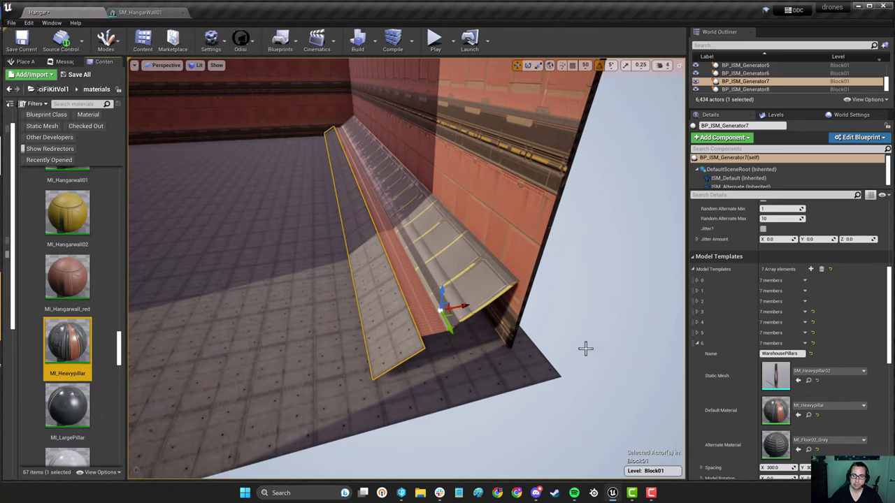
# - Duplicate the tilted floor strip, switch the copy to model index 6 and rotate it so the pillars stand upright
pyautogui.moveTo(586, 349); pyautogui.dragTo(594, 307, button='right')
pyautogui.keyDown('alt'); pyautogui.moveTo(475, 322); pyautogui.dragTo(442, 324); pyautogui.keyUp('alt')
pyautogui.scroll(4, 783, 380)
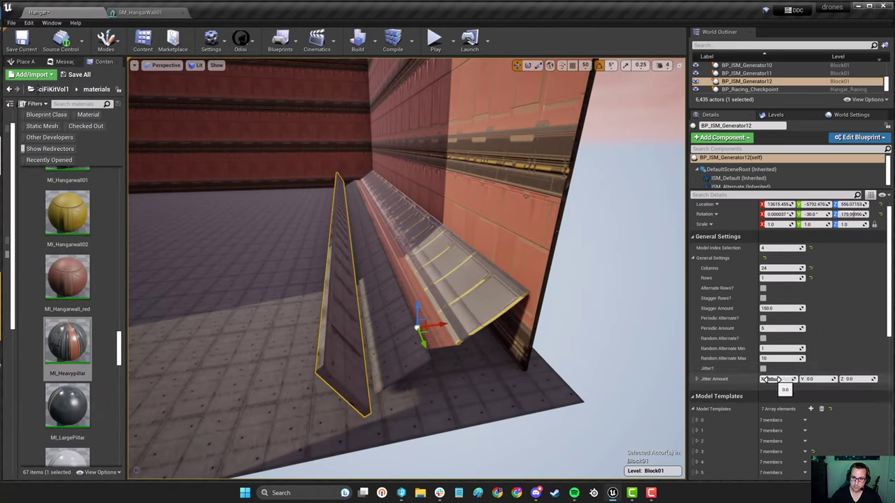
pyautogui.click(773, 261)
pyautogui.write('6')
pyautogui.press('Return')
pyautogui.moveTo(447, 294); pyautogui.dragTo(413, 307, button='right')
pyautogui.press('e')
pyautogui.moveTo(419, 332); pyautogui.dragTo(425, 365)
pyautogui.moveTo(424, 365); pyautogui.dragTo(480, 357, button='right')
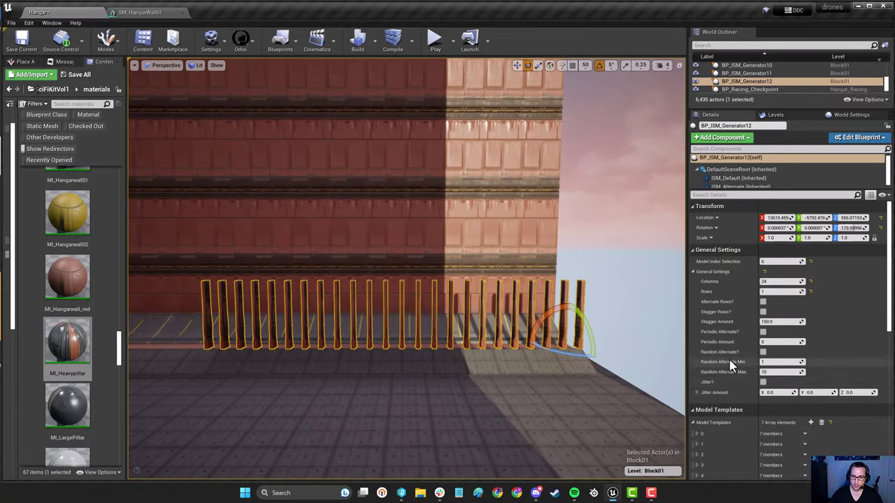
# - Set the WarehousePillars model scale to 3 and the pillar generator's rows to 4
pyautogui.scroll(-5, 730, 364)
pyautogui.write('3')
pyautogui.press('Return')
pyautogui.moveTo(650, 438); pyautogui.dragTo(653, 465, button='right')
pyautogui.scroll(3, 808, 396)
pyautogui.scroll(3, 807, 395)
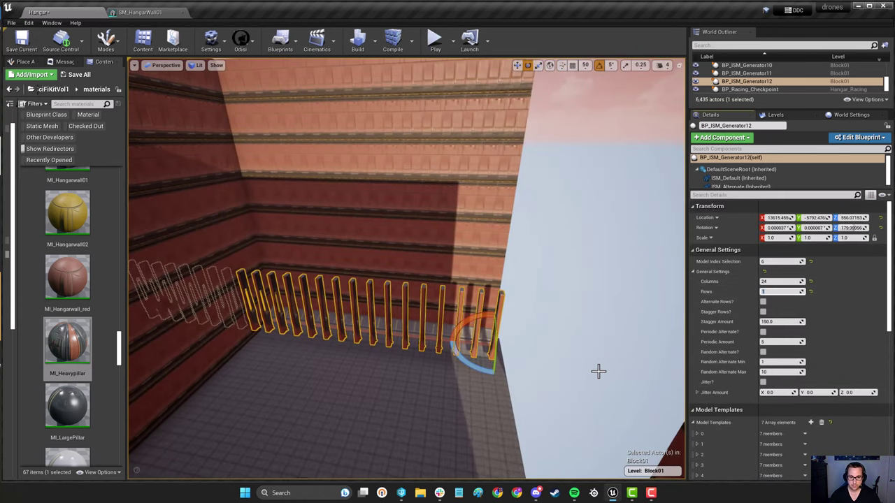
pyautogui.write('4')
pyautogui.press('Return')
# - Set the WarehousePillars spacing to 0 in Y and 1200 in Z so the pillar segments stack vertically
pyautogui.scroll(-7, 811, 349)
pyautogui.click(813, 342)
pyautogui.write('0')
pyautogui.press('Tab')
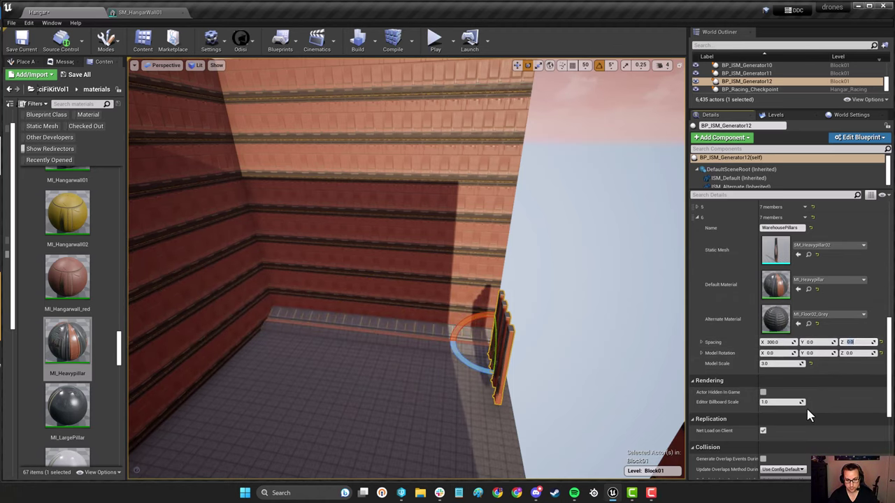
pyautogui.write('600')
pyautogui.press('Return')
pyautogui.moveTo(629, 405); pyautogui.dragTo(660, 399, button='right')
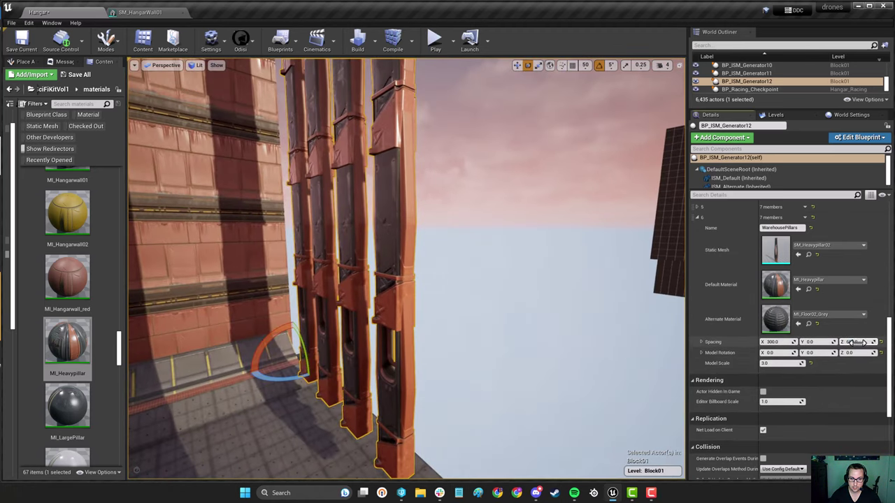
pyautogui.moveTo(858, 342); pyautogui.dragTo(882, 342)
pyautogui.write('1200')
pyautogui.press('Return')
# - Set the WarehousePillars model rotation to 90 in Z
pyautogui.moveTo(629, 371); pyautogui.dragTo(664, 336, button='right')
pyautogui.moveTo(410, 265); pyautogui.dragTo(381, 327, button='right')
pyautogui.moveTo(443, 202); pyautogui.dragTo(413, 203, button='right')
pyautogui.scroll(8, 815, 353)
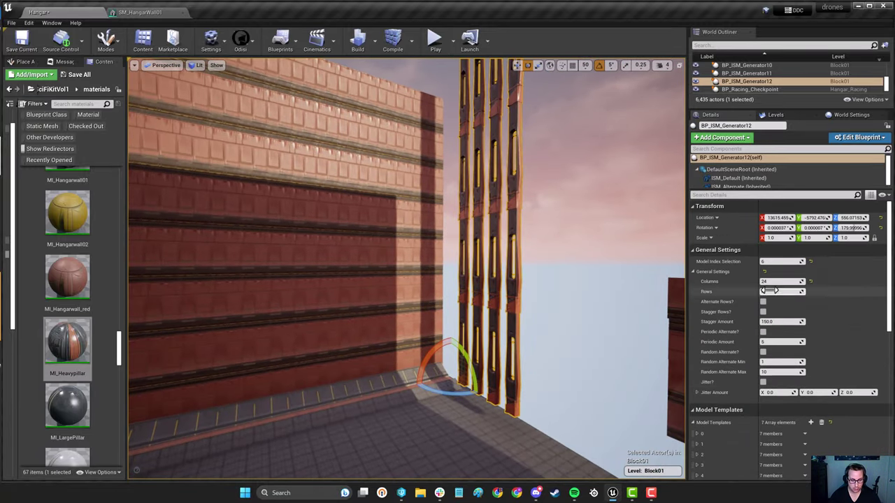
pyautogui.moveTo(615, 294); pyautogui.dragTo(598, 283, button='right')
pyautogui.scroll(-7, 819, 403)
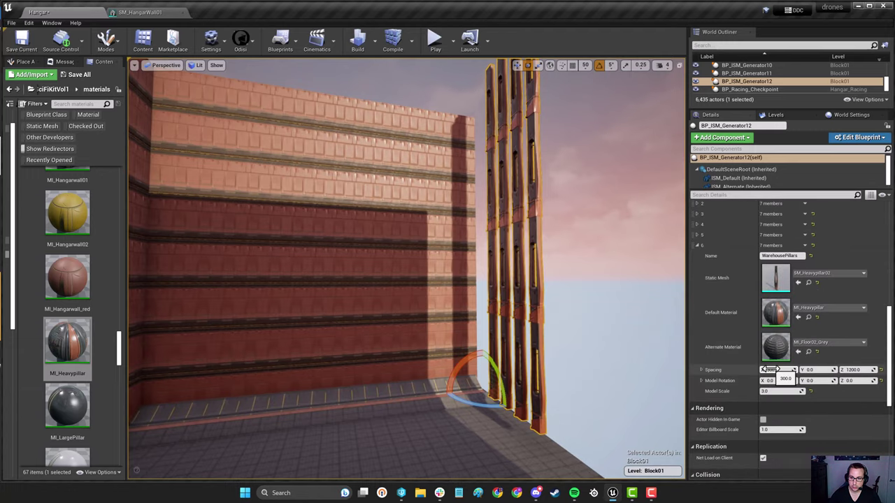
pyautogui.moveTo(629, 391); pyautogui.dragTo(378, 399, button='right')
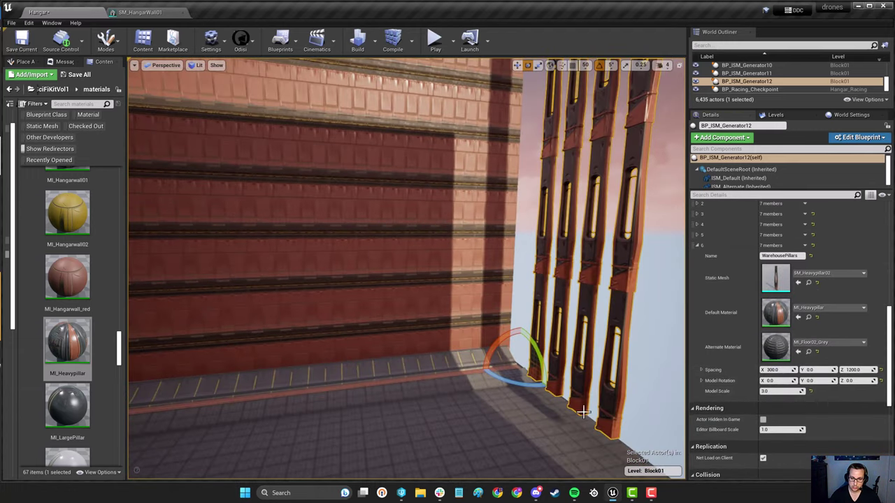
pyautogui.moveTo(583, 412); pyautogui.dragTo(584, 418, button='right')
pyautogui.write('90')
pyautogui.press('Return')
pyautogui.moveTo(538, 375); pyautogui.dragTo(540, 383, button='right')
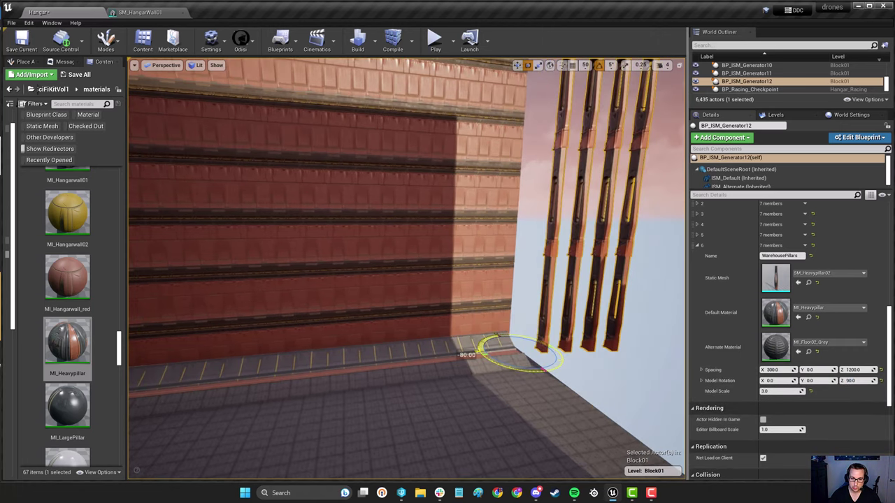
# - Rotate the pillar generator to run along the side wall and move it to the corner by the end wall
pyautogui.moveTo(506, 341); pyautogui.dragTo(175, 367)
pyautogui.moveTo(175, 367); pyautogui.dragTo(224, 390, button='right')
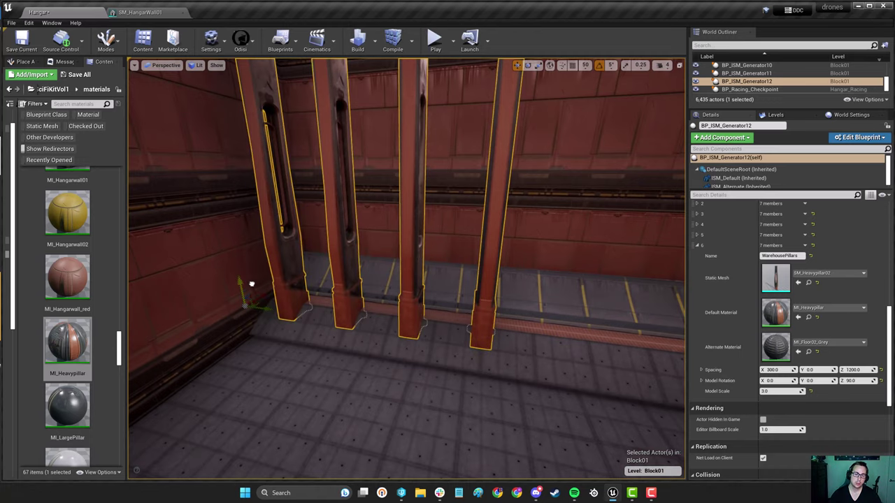
pyautogui.moveTo(250, 284); pyautogui.dragTo(251, 284)
pyautogui.moveTo(252, 283)
pyautogui.mouseDown(button='right')
pyautogui.moveTo(262, 230)
pyautogui.moveTo(256, 168)
pyautogui.moveTo(269, 283)
pyautogui.moveTo(248, 283)
pyautogui.mouseUp(button='right')
pyautogui.moveTo(311, 279); pyautogui.dragTo(319, 276)
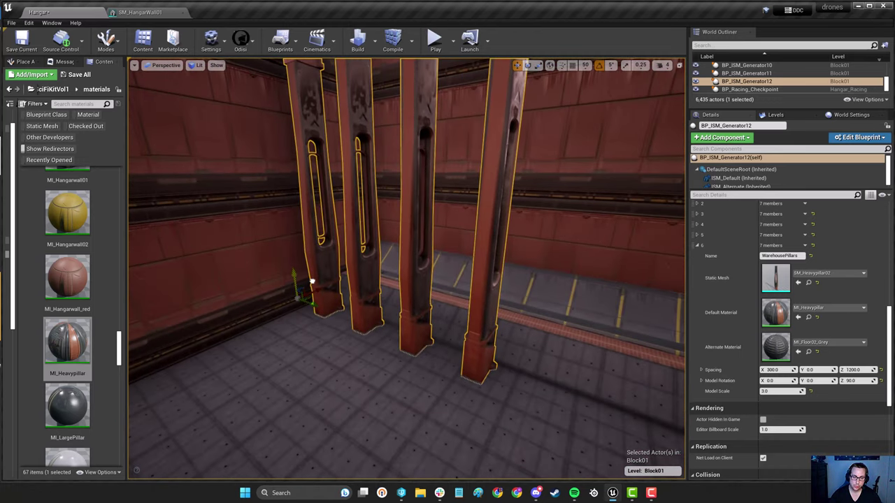
# - Widen the pillars' X spacing to about 1083, duplicate the row across the floor and select both rows
pyautogui.moveTo(312, 281); pyautogui.dragTo(406, 321, button='right')
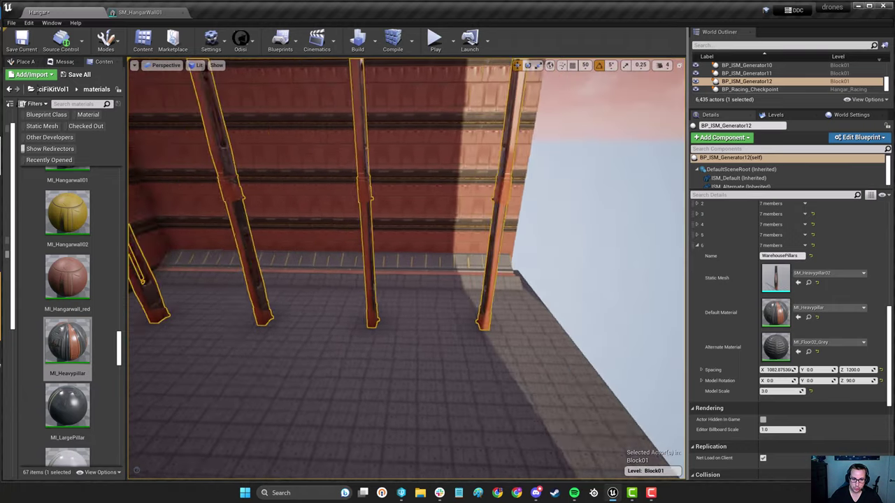
pyautogui.moveTo(405, 322); pyautogui.dragTo(290, 252, button='right')
pyautogui.moveTo(466, 283); pyautogui.dragTo(399, 378, button='right')
pyautogui.moveTo(337, 272); pyautogui.dragTo(377, 304, button='right')
pyautogui.keyDown('ctrl'); pyautogui.click(522, 343); pyautogui.keyUp('ctrl')
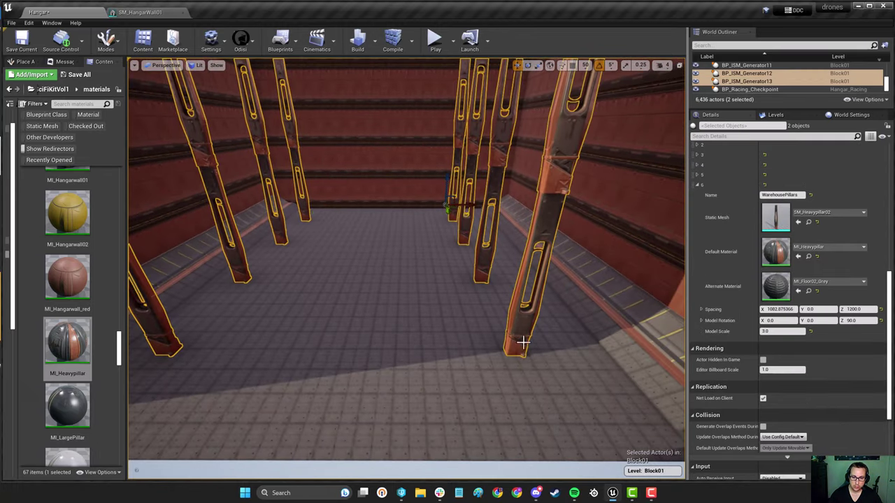
# - Duplicate a pillar row and raise the copy to the top of the walls near the end wall
pyautogui.click(172, 343)
pyautogui.moveTo(172, 343); pyautogui.dragTo(372, 228, button='right')
pyautogui.moveTo(385, 308)
pyautogui.mouseDown(button='right')
pyautogui.moveTo(395, 279)
pyautogui.moveTo(350, 269)
pyautogui.moveTo(385, 272)
pyautogui.moveTo(385, 307)
pyautogui.mouseUp(button='right')
pyautogui.click(438, 281)
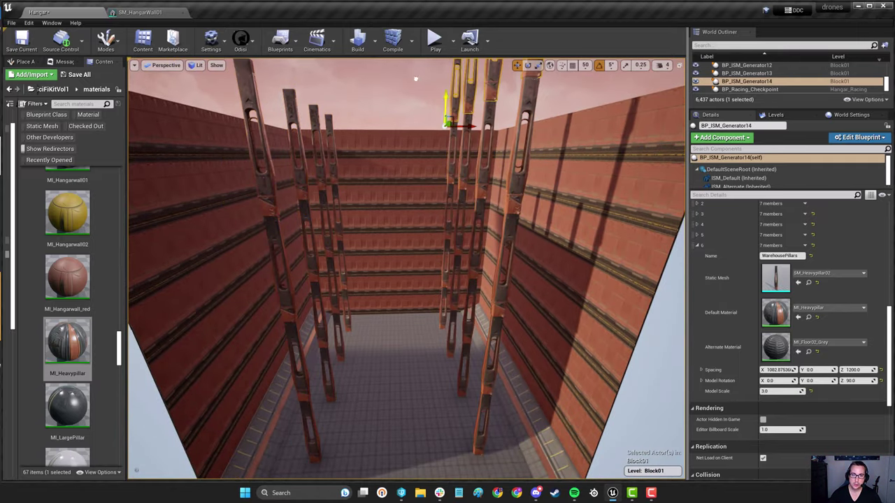
pyautogui.moveTo(590, 306); pyautogui.dragTo(350, 308, button='right')
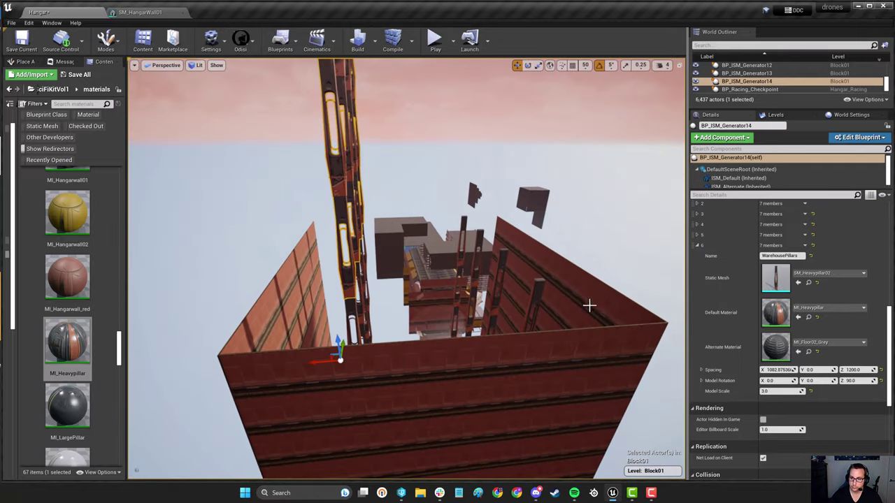
# - Add a model template to the raised generator and name it WarehouseCeiling
pyautogui.scroll(4, 818, 311)
pyautogui.click(693, 312)
pyautogui.click(811, 312)
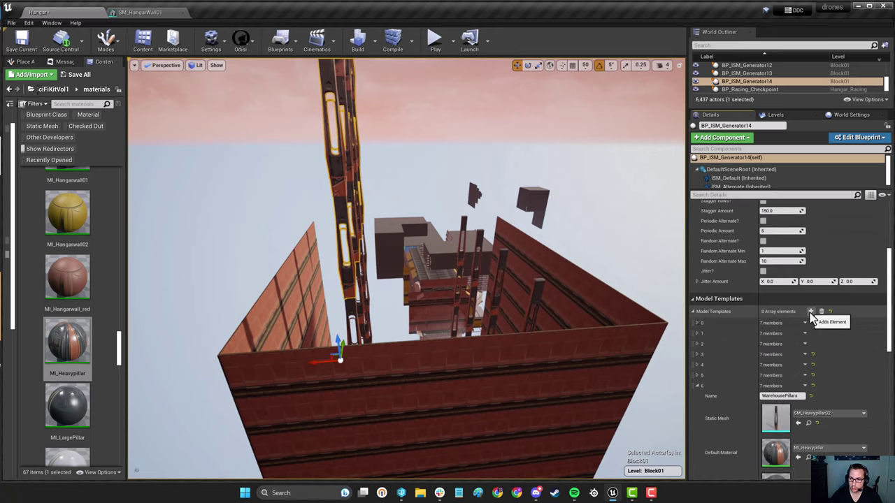
pyautogui.scroll(-2, 740, 316)
pyautogui.click(697, 317)
pyautogui.click(697, 327)
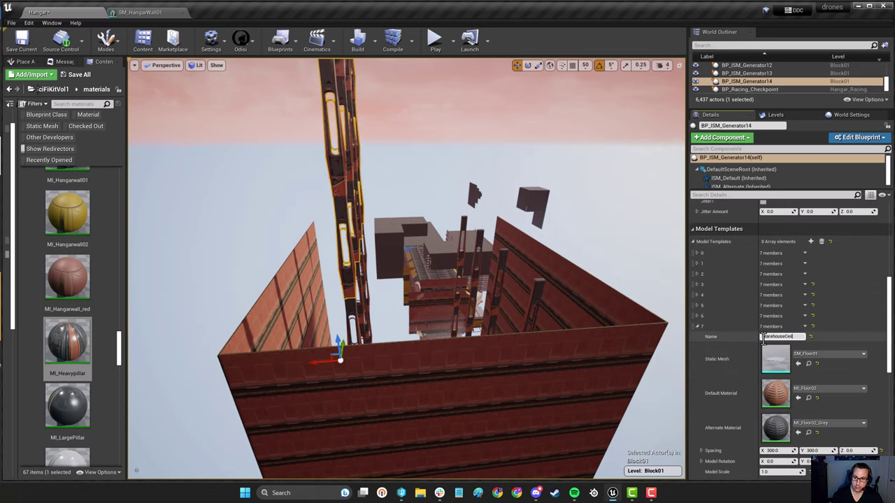
pyautogui.moveTo(545, 308); pyautogui.dragTo(514, 322, button='right')
pyautogui.scroll(-2, 767, 381)
# - Locate the old hangar's ceiling mesh and assign SM_HangarCeiling as the WarehouseCeiling template's static mesh
pyautogui.moveTo(617, 338); pyautogui.dragTo(602, 318, button='right')
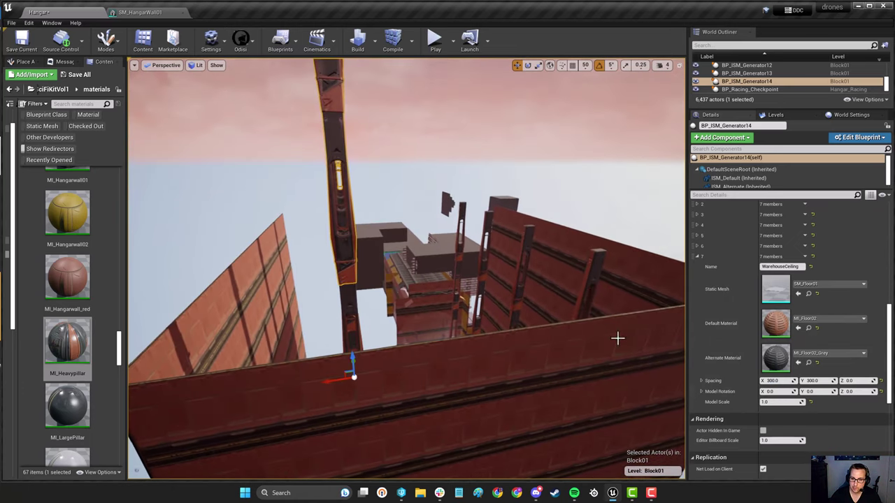
pyautogui.click(412, 280)
pyautogui.scroll(10, 788, 325)
pyautogui.click(809, 297)
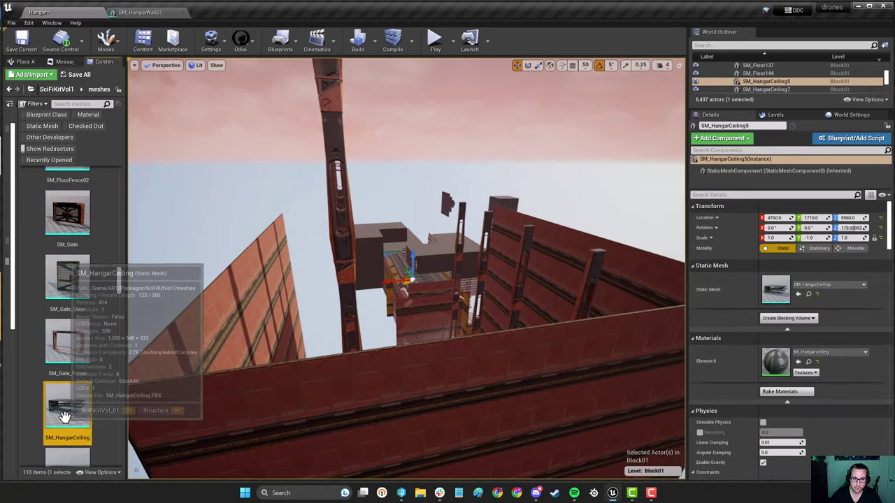
pyautogui.click(332, 224)
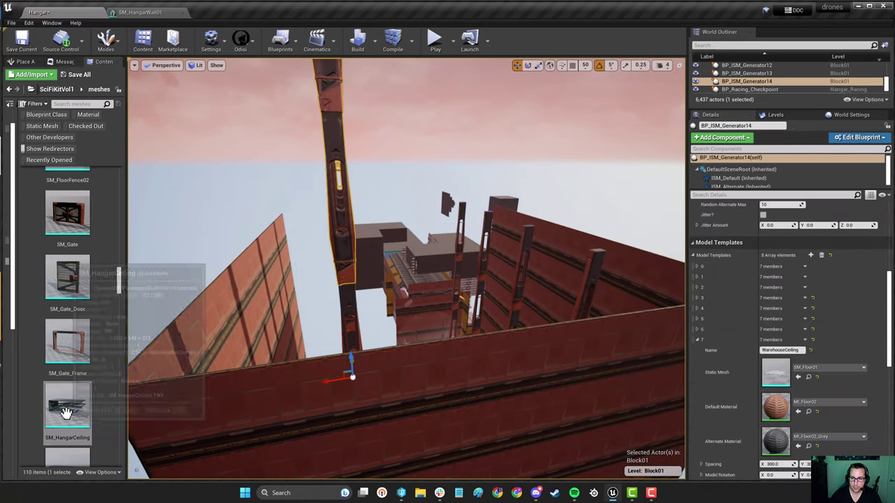
pyautogui.moveTo(66, 413); pyautogui.dragTo(778, 378)
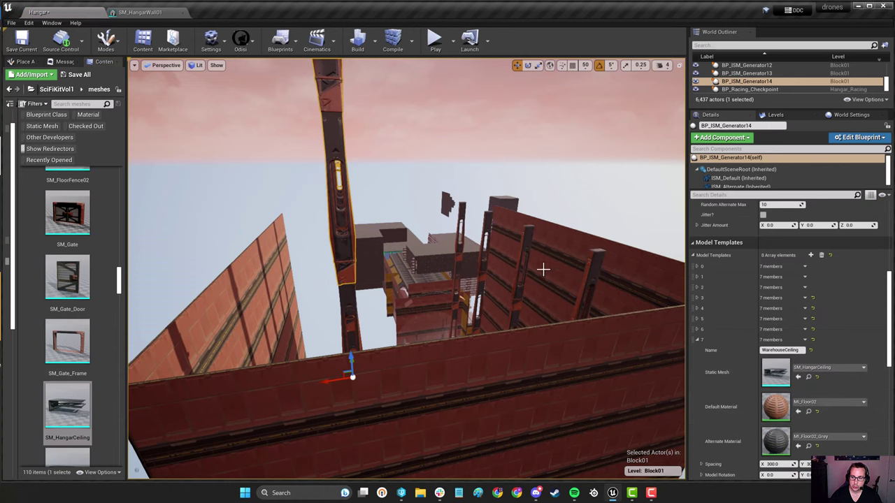
# - Assign MI_Hangarceiling as both the default and alternate material of the WarehouseCeiling template
pyautogui.scroll(-2, 804, 349)
pyautogui.click(809, 347)
pyautogui.click(810, 321)
pyautogui.doubleClick(68, 411)
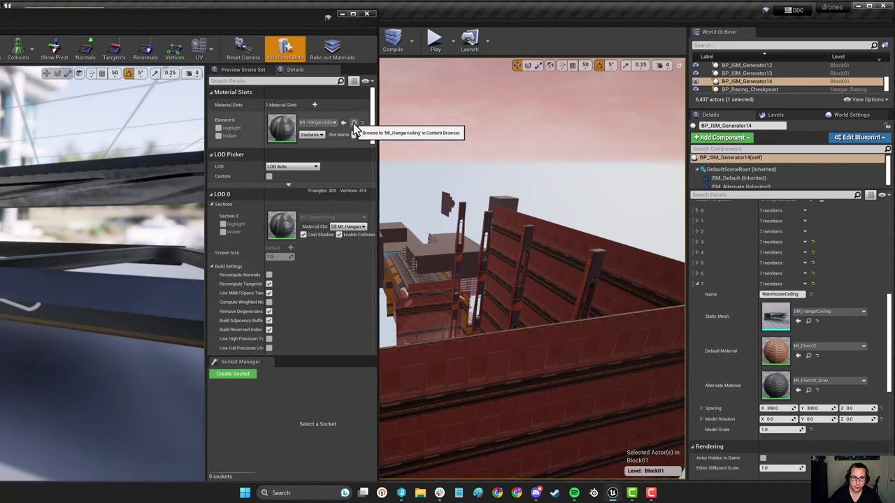
pyautogui.click(354, 127)
pyautogui.moveTo(67, 341); pyautogui.dragTo(787, 351)
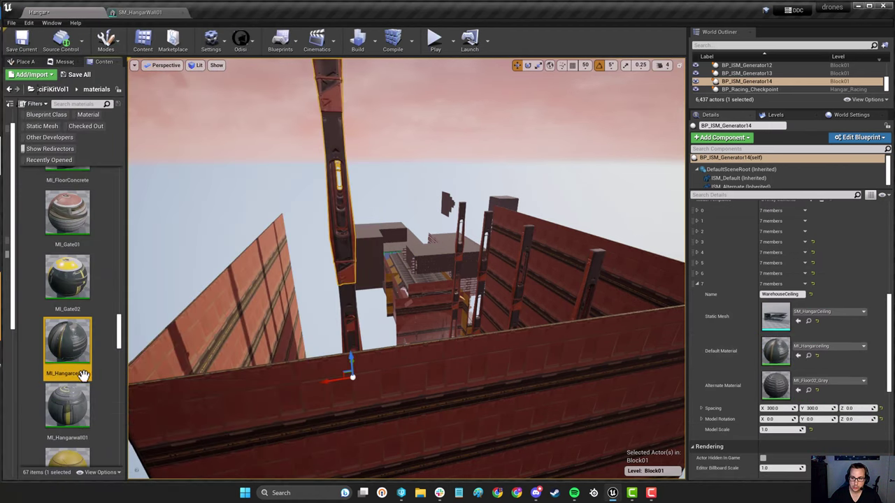
pyautogui.click(829, 381)
pyautogui.scroll(2, 865, 314)
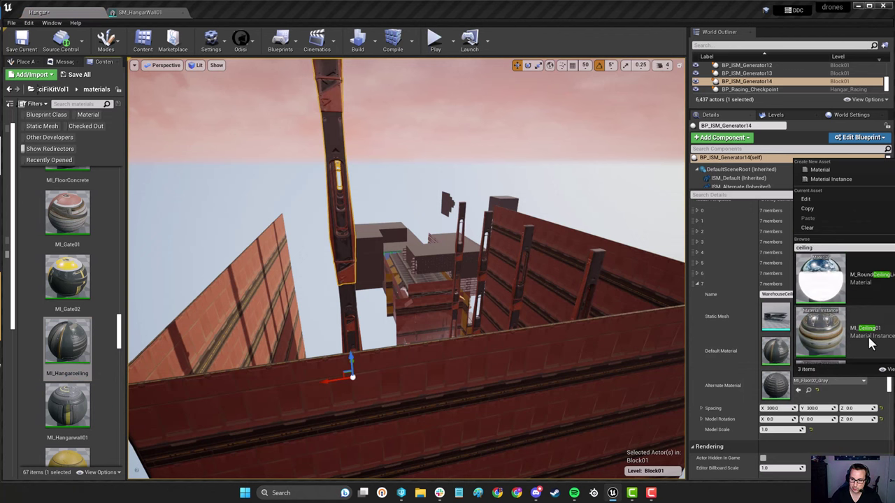
pyautogui.click(865, 341)
# - Set the raised generator's model index selection to 7
pyautogui.moveTo(601, 329); pyautogui.dragTo(552, 348, button='right')
pyautogui.scroll(5, 693, 303)
pyautogui.scroll(4, 734, 328)
pyautogui.click(772, 263)
pyautogui.write('7')
pyautogui.press('Return')
# - Set the WarehouseCeiling template's spacing to 300 in X and 300 in Y
pyautogui.scroll(-8, 779, 370)
pyautogui.click(882, 369)
pyautogui.moveTo(627, 366); pyautogui.dragTo(612, 347, button='right')
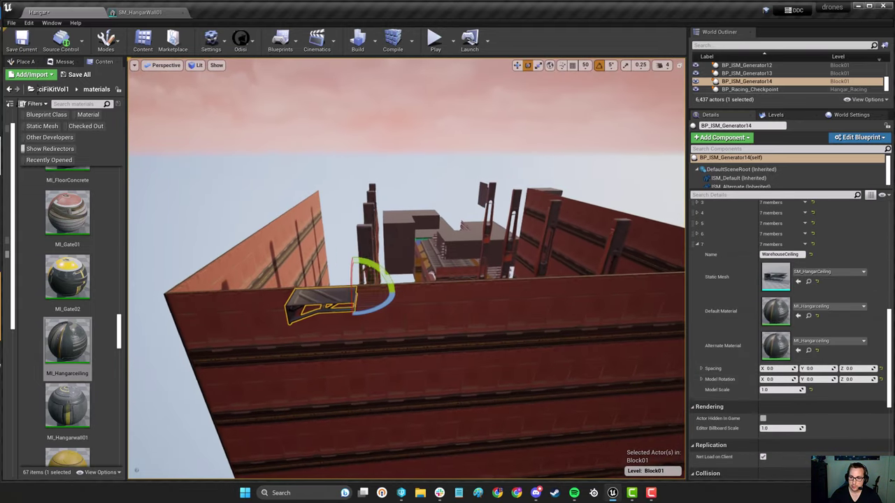
pyautogui.click(772, 369)
pyautogui.write('300')
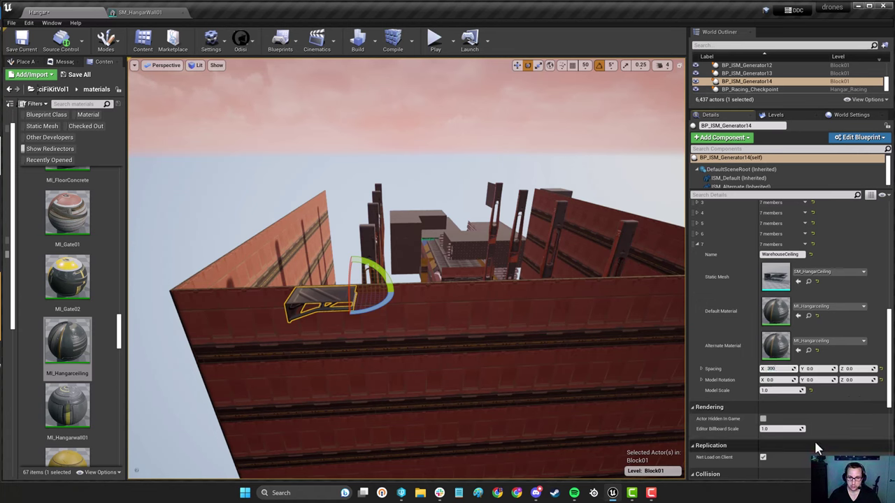
pyautogui.press('Return')
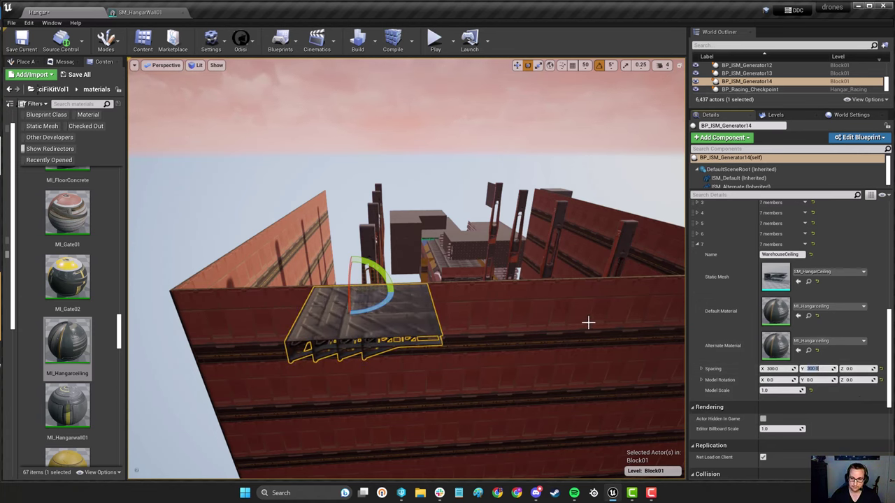
# - Move the ceiling generator towards the warehouse's corner and rotate it about 180° around the vertical axis
pyautogui.moveTo(591, 327); pyautogui.dragTo(559, 370, button='right')
pyautogui.press('w')
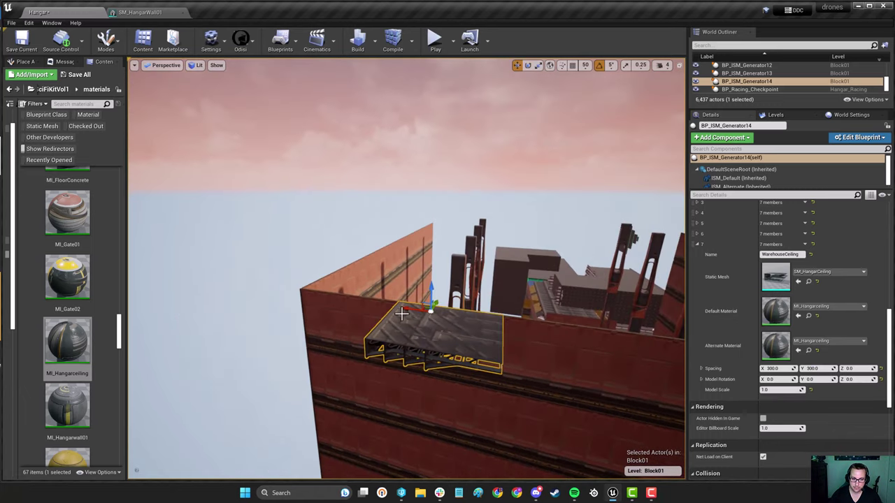
pyautogui.moveTo(418, 312); pyautogui.dragTo(302, 301)
pyautogui.moveTo(302, 300); pyautogui.dragTo(349, 356, button='right')
pyautogui.moveTo(471, 311); pyautogui.dragTo(365, 263)
pyautogui.moveTo(365, 263); pyautogui.dragTo(381, 308, button='right')
pyautogui.press('e')
pyautogui.moveTo(381, 308); pyautogui.dragTo(405, 325)
pyautogui.moveTo(406, 325); pyautogui.dragTo(489, 314, button='right')
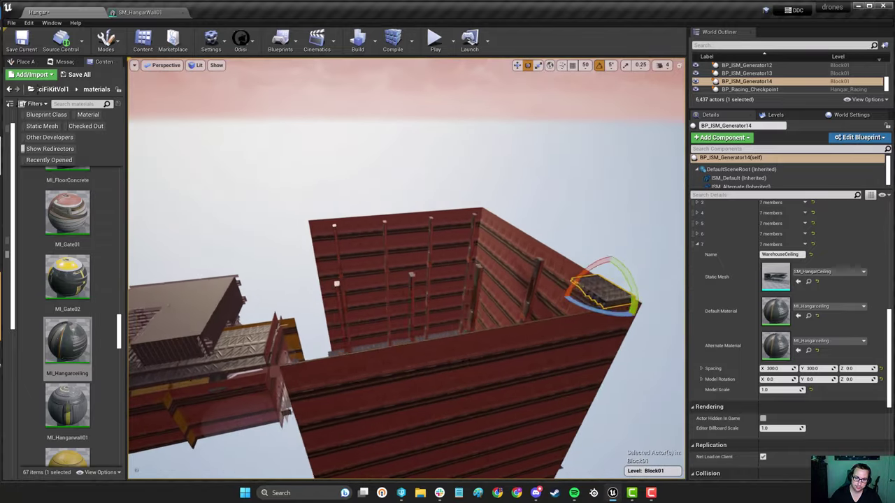
# - Position the ceiling generator on top of the side wall at its end corner, with the panels reaching inward
pyautogui.press('w')
pyautogui.moveTo(603, 298); pyautogui.dragTo(314, 339)
pyautogui.moveTo(314, 339); pyautogui.dragTo(412, 332, button='right')
pyautogui.moveTo(413, 332); pyautogui.dragTo(417, 350)
pyautogui.moveTo(417, 349); pyautogui.dragTo(471, 125, button='right')
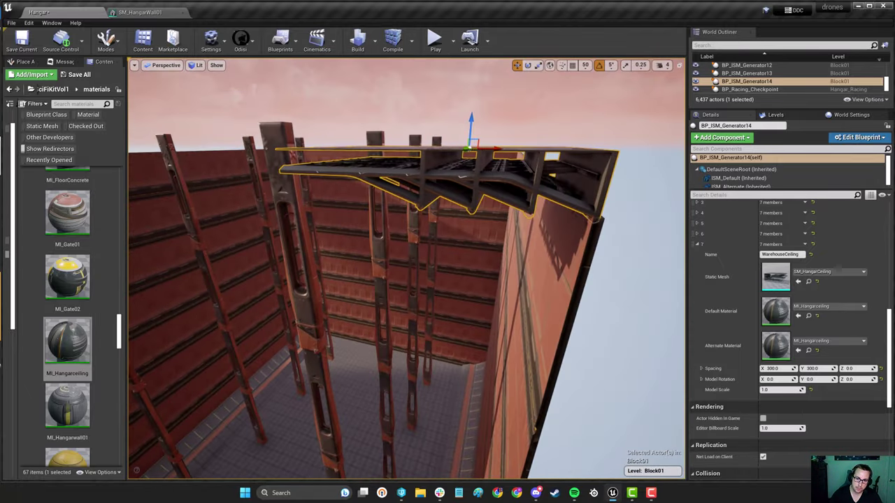
pyautogui.moveTo(473, 126); pyautogui.dragTo(483, 123)
pyautogui.moveTo(484, 123)
pyautogui.mouseDown(button='right')
pyautogui.moveTo(518, 91)
pyautogui.moveTo(469, 84)
pyautogui.moveTo(489, 112)
pyautogui.mouseUp(button='right')
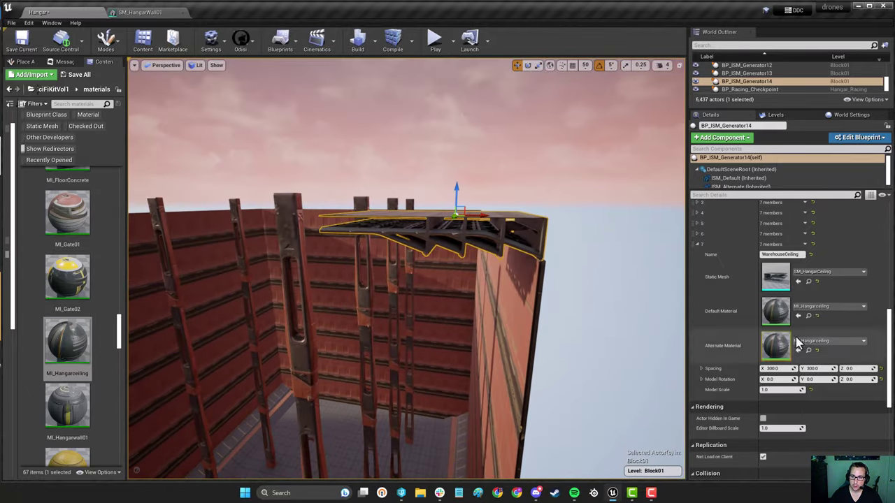
# - Reduce the ceiling generator to one row and set its template spacing to X 0 and Y 550
pyautogui.scroll(6, 796, 342)
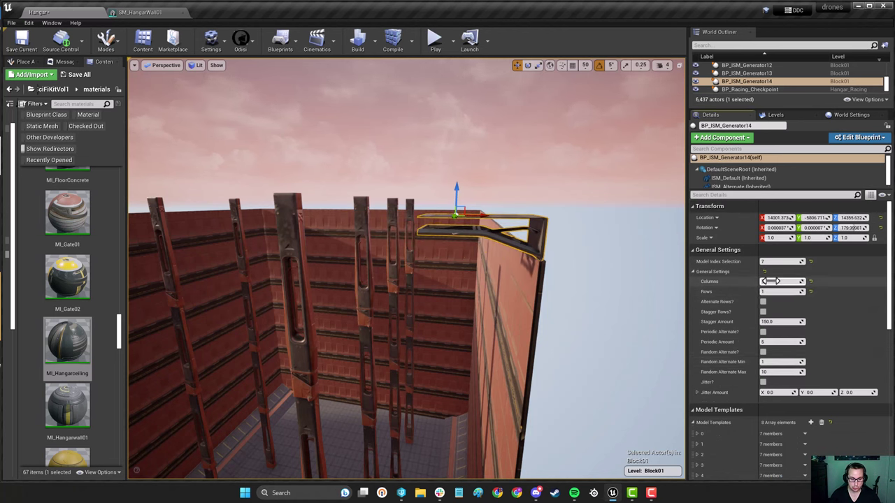
pyautogui.moveTo(476, 311); pyautogui.dragTo(538, 350, button='right')
pyautogui.scroll(-5, 781, 388)
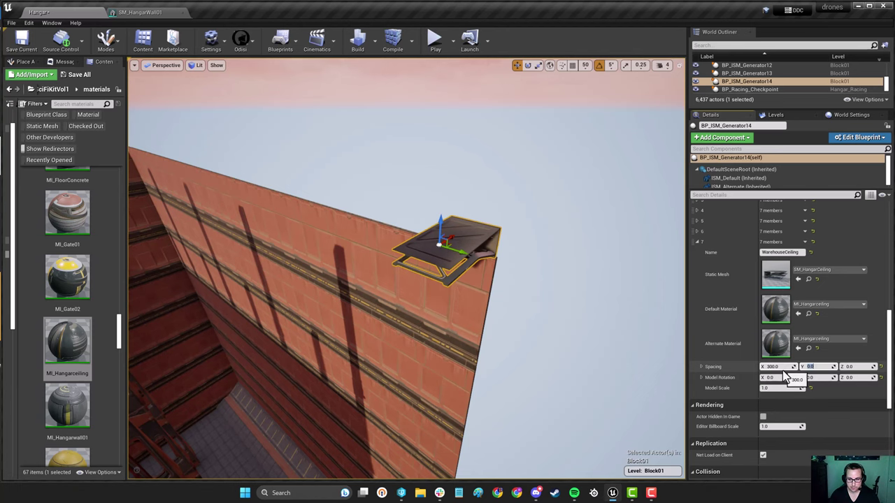
pyautogui.write('0')
pyautogui.press('Return')
pyautogui.moveTo(407, 268); pyautogui.dragTo(489, 294, button='right')
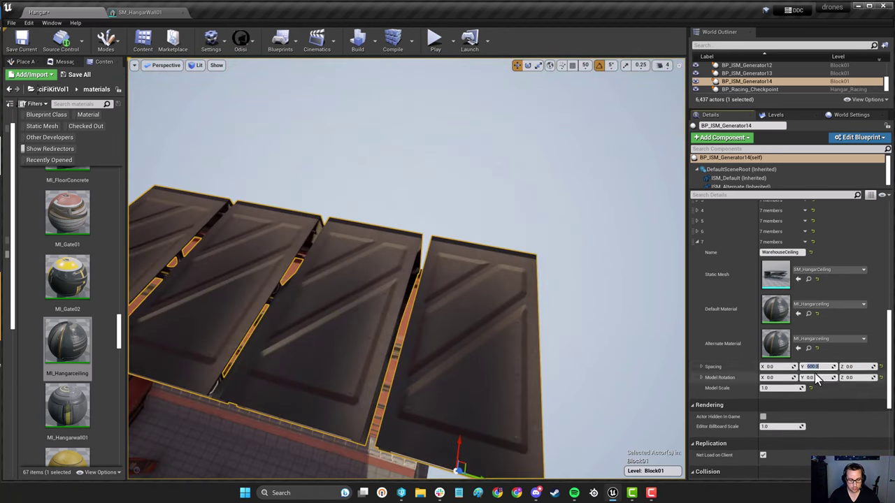
pyautogui.press('Return')
pyautogui.moveTo(545, 300); pyautogui.dragTo(559, 314, button='right')
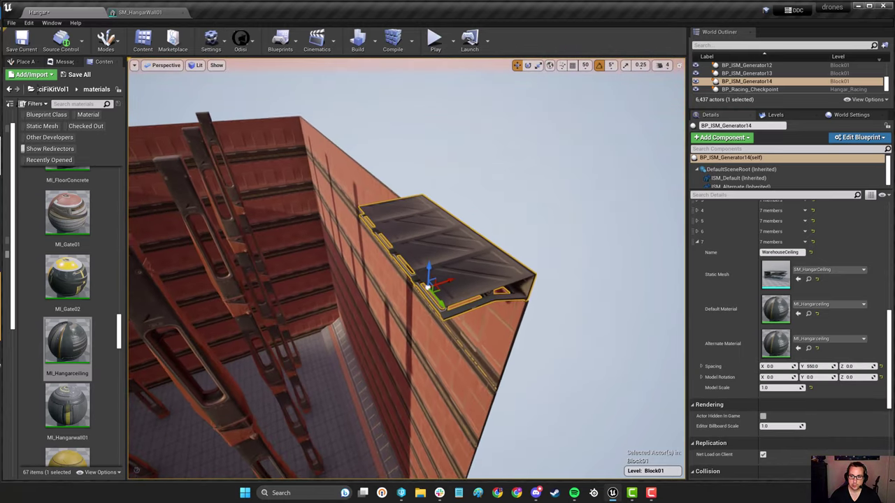
# - Set the ceiling generator's columns to 26 to run the strip along the side wall
pyautogui.scroll(10, 782, 278)
pyautogui.moveTo(781, 282); pyautogui.dragTo(804, 282)
pyautogui.moveTo(483, 265); pyautogui.dragTo(516, 265, button='right')
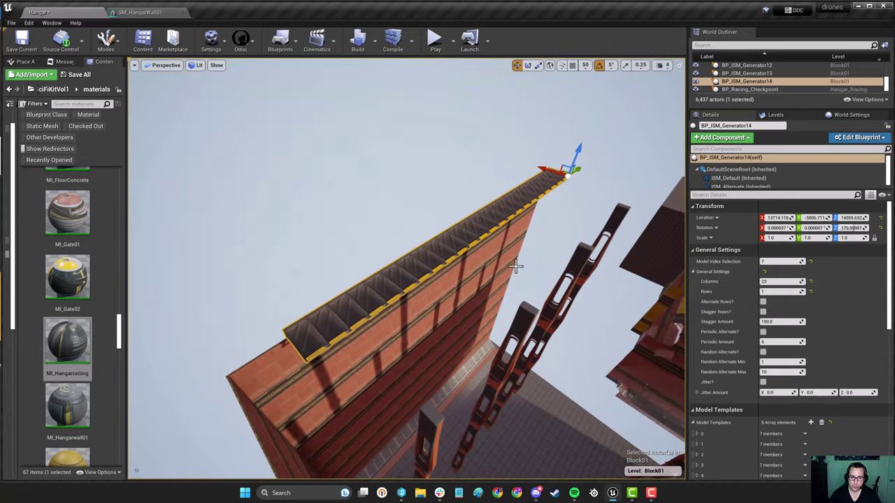
pyautogui.moveTo(433, 279); pyautogui.dragTo(266, 219, button='right')
pyautogui.moveTo(552, 303); pyautogui.dragTo(535, 301, button='right')
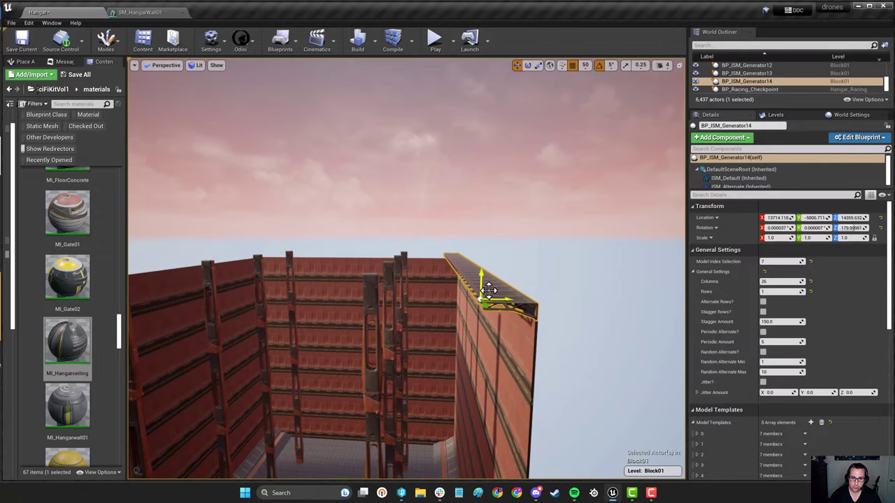
# - Duplicate the ceiling strip and place the copy 1000 units further inward and 300 units higher
pyautogui.moveTo(441, 283); pyautogui.dragTo(427, 263)
pyautogui.moveTo(427, 263); pyautogui.dragTo(214, 168, button='right')
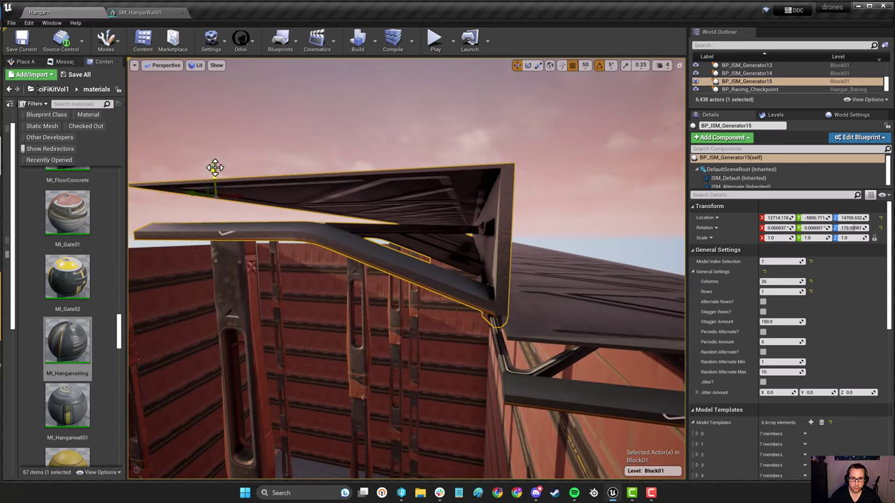
pyautogui.moveTo(215, 168); pyautogui.dragTo(215, 183)
pyautogui.moveTo(215, 183); pyautogui.dragTo(461, 335, button='right')
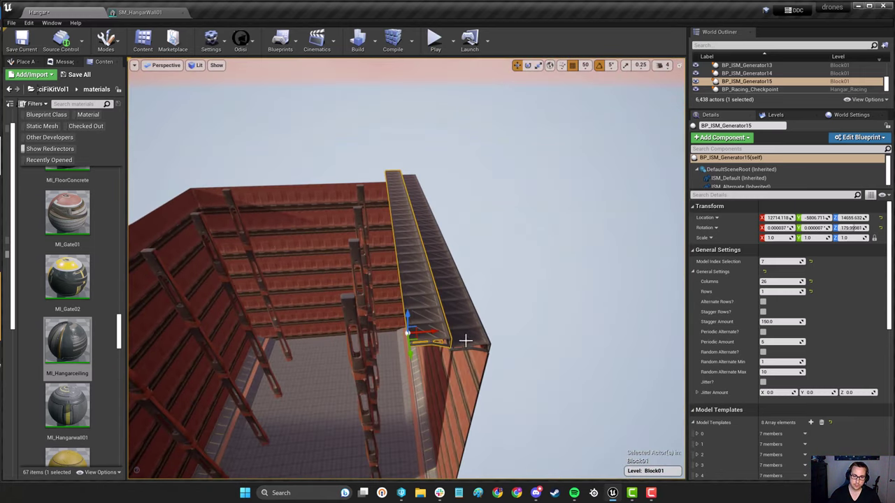
# - Select both ceiling strips, set the grid snap to 100, and duplicate them inward and upward into six stepped strips
pyautogui.keyDown('ctrl'); pyautogui.click(466, 340); pyautogui.keyUp('ctrl')
pyautogui.moveTo(482, 257); pyautogui.dragTo(516, 290, button='right')
pyautogui.click(585, 66)
pyautogui.click(589, 123)
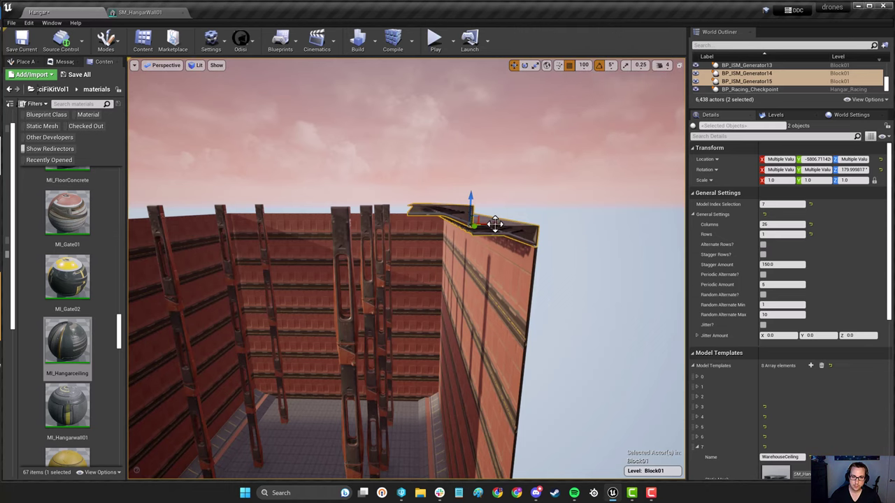
pyautogui.moveTo(473, 201); pyautogui.dragTo(478, 198, button='right')
pyautogui.moveTo(378, 184); pyautogui.dragTo(378, 189, button='right')
pyautogui.moveTo(205, 142); pyautogui.dragTo(264, 132, button='right')
pyautogui.moveTo(420, 161); pyautogui.dragTo(417, 160, button='right')
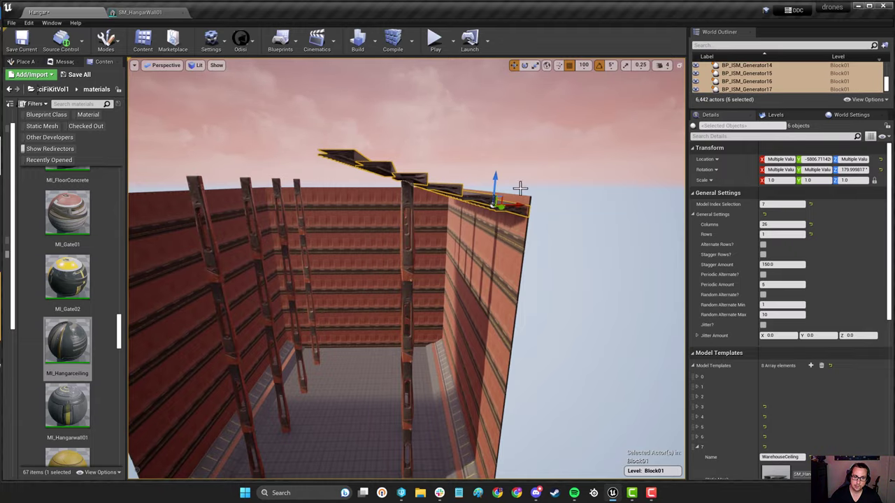
# - Duplicate the six ceiling strips, turn the copies to 0° rotation, and place them over the opposite half of the warehouse
pyautogui.moveTo(520, 188); pyautogui.dragTo(522, 186, button='right')
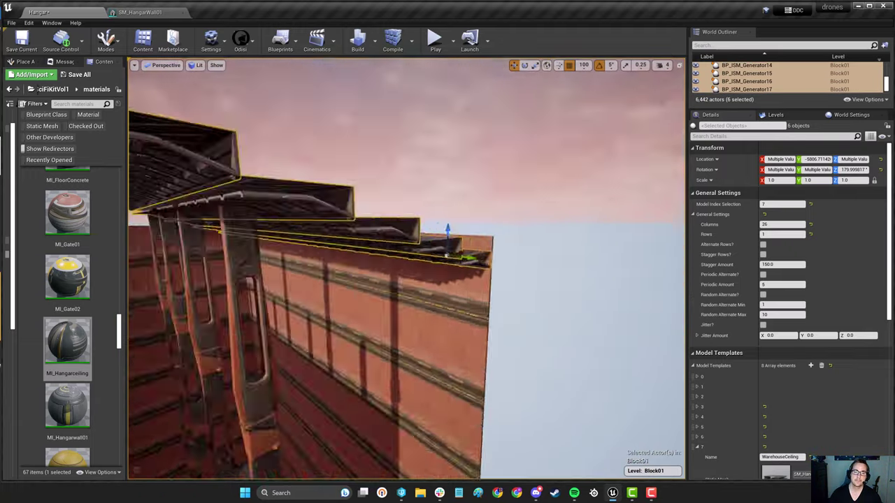
pyautogui.moveTo(553, 215); pyautogui.dragTo(553, 218, button='right')
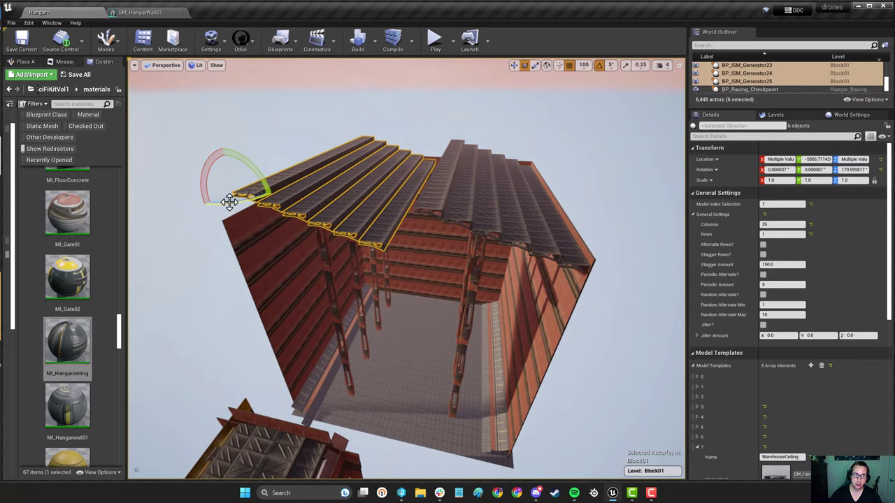
pyautogui.moveTo(229, 202); pyautogui.dragTo(196, 200)
pyautogui.moveTo(467, 190); pyautogui.dragTo(454, 191, button='right')
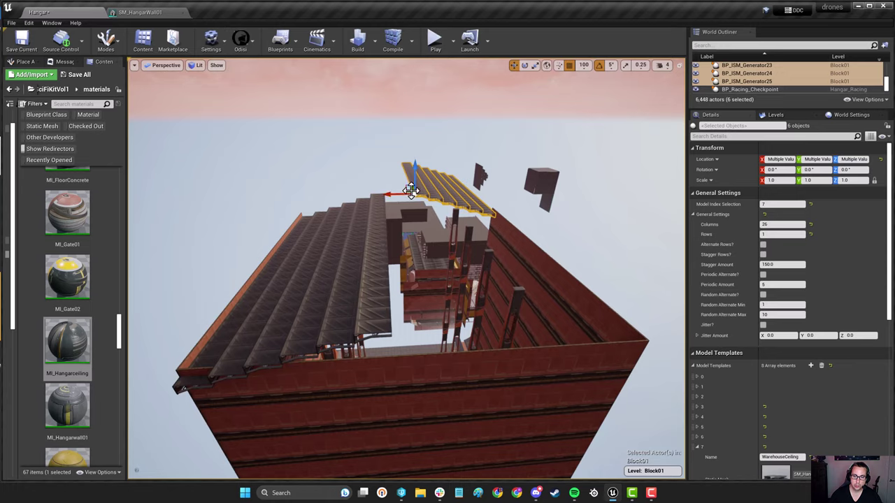
pyautogui.moveTo(455, 276); pyautogui.dragTo(462, 297)
pyautogui.moveTo(461, 297); pyautogui.dragTo(467, 302, button='right')
pyautogui.moveTo(471, 240); pyautogui.dragTo(322, 262)
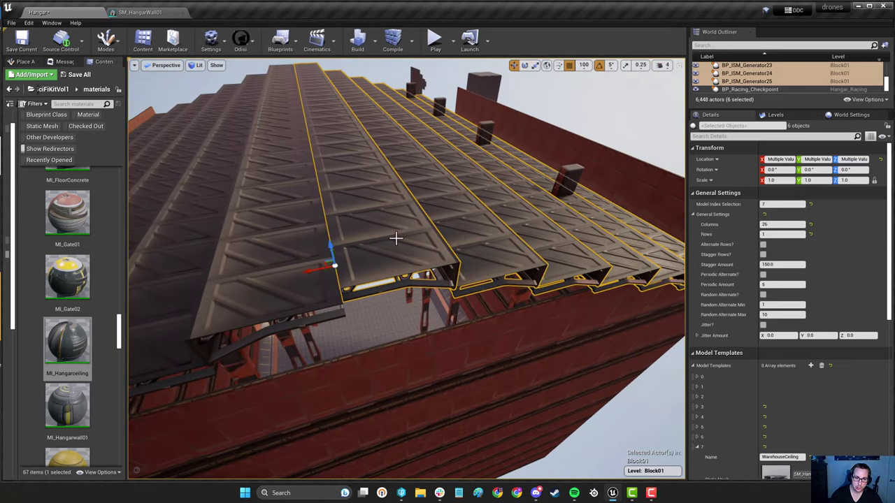
# - Set the grid snap to 50 and shift the copied strips to line up with the opposite side wall
pyautogui.moveTo(396, 238); pyautogui.dragTo(399, 239, button='right')
pyautogui.moveTo(490, 232); pyautogui.dragTo(475, 244)
pyautogui.click(583, 65)
pyautogui.click(586, 110)
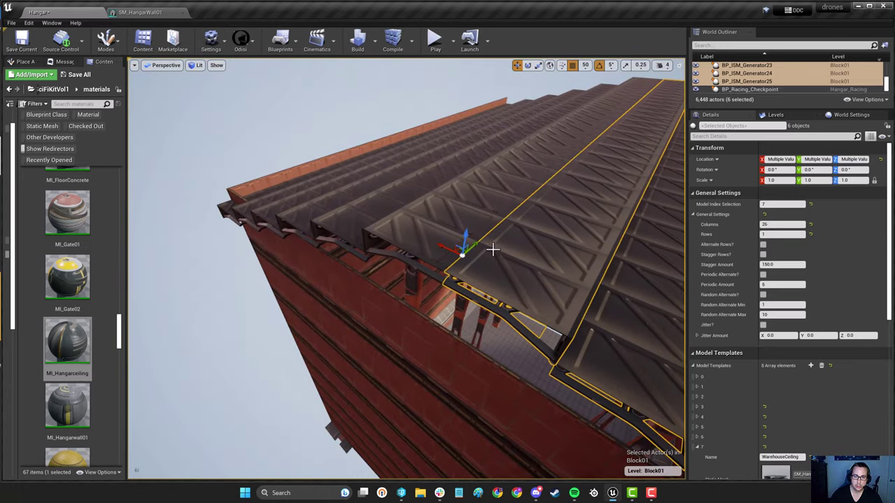
pyautogui.moveTo(493, 249); pyautogui.dragTo(538, 234, button='right')
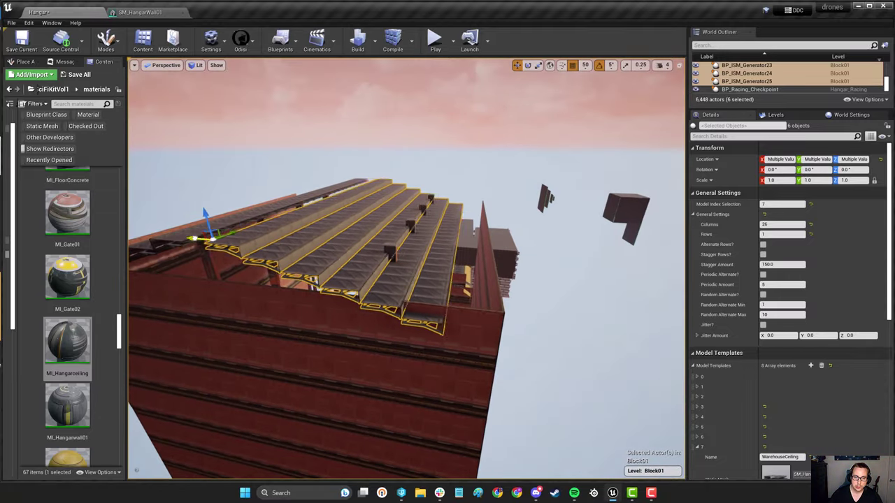
pyautogui.moveTo(238, 243); pyautogui.dragTo(192, 236, button='right')
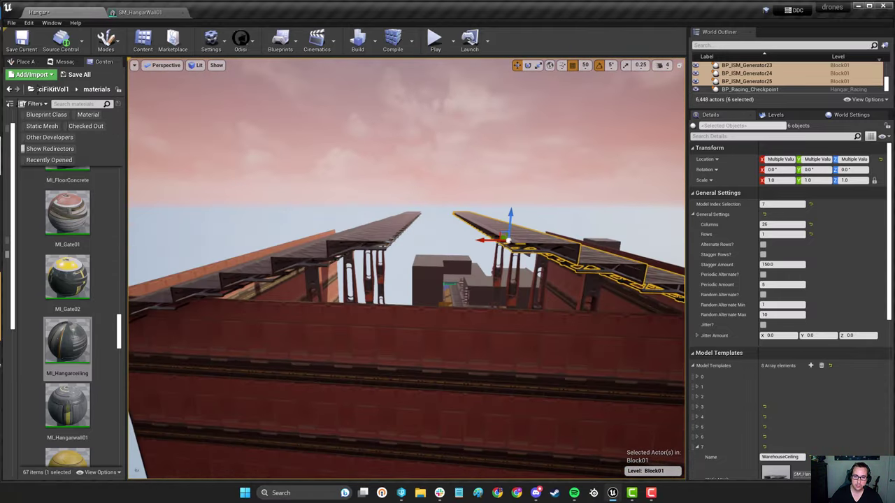
# - Set the grid snap to 100 and duplicate the innermost ceiling strip of each half to close the gap at the ridge
pyautogui.click(515, 246)
pyautogui.click(588, 67)
pyautogui.click(590, 128)
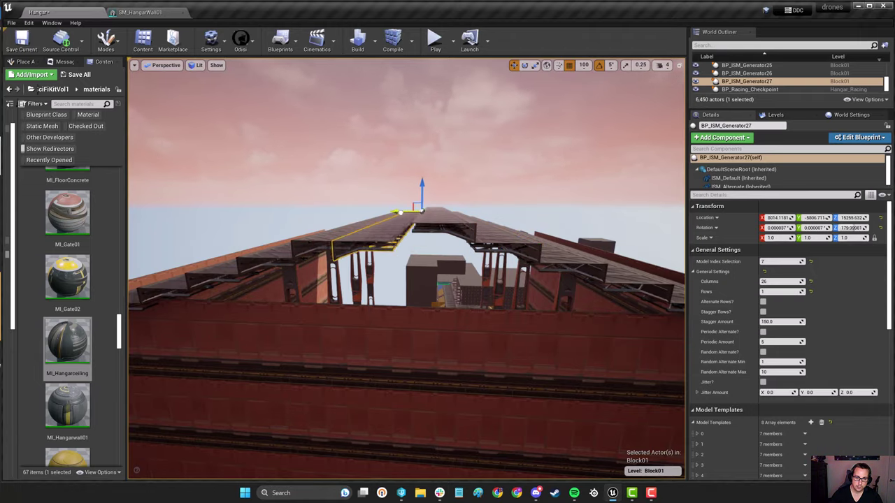
pyautogui.moveTo(436, 184); pyautogui.dragTo(435, 184, button='right')
pyautogui.moveTo(540, 271); pyautogui.dragTo(541, 270, button='right')
# - Select all 14 ceiling strips and lower them together below the wall tops
pyautogui.click(625, 233)
pyautogui.moveTo(625, 234); pyautogui.dragTo(634, 227, button='right')
pyautogui.click(266, 208)
pyautogui.keyDown('ctrl'); pyautogui.click(283, 197); pyautogui.keyUp('ctrl')
pyautogui.keyDown('ctrl'); pyautogui.click(307, 187); pyautogui.keyUp('ctrl')
pyautogui.keyDown('ctrl'); pyautogui.click(461, 135); pyautogui.keyUp('ctrl')
pyautogui.keyDown('ctrl'); pyautogui.click(522, 222); pyautogui.keyUp('ctrl')
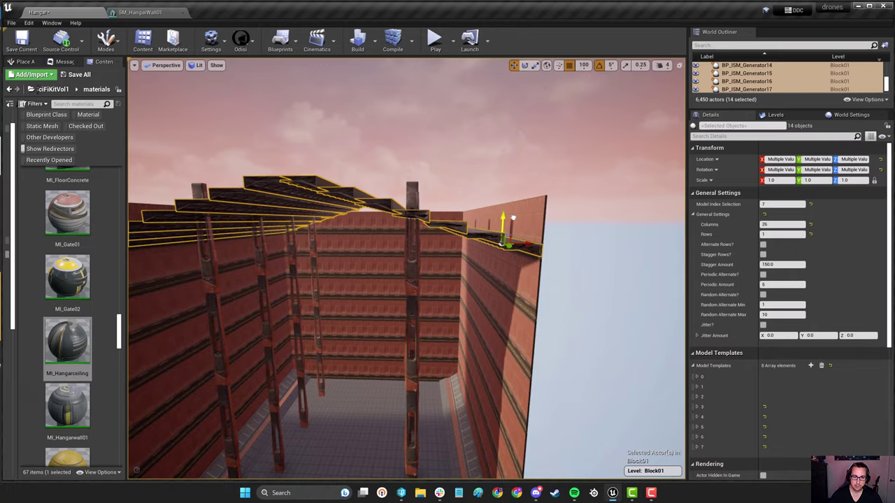
pyautogui.moveTo(513, 218); pyautogui.dragTo(513, 218, button='right')
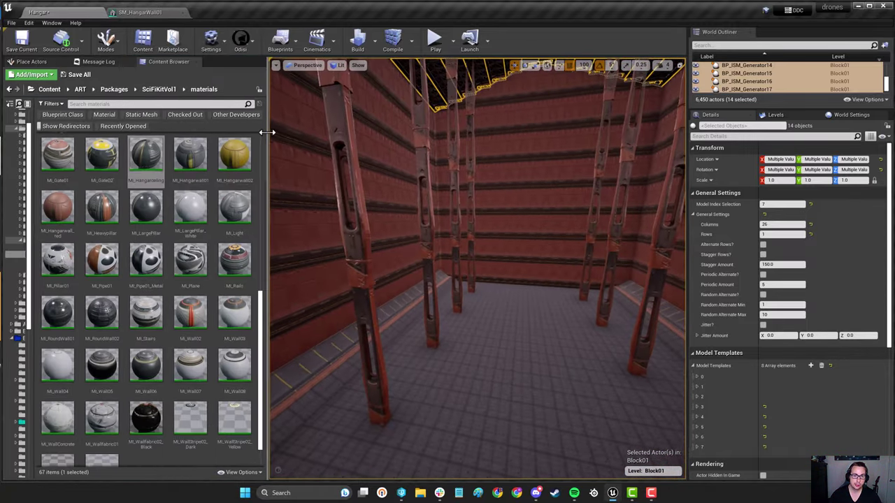
# - Widen the asset folder tree and open the Blueprints/Racing folder
pyautogui.moveTo(475, 266)
pyautogui.keyDown('alt'); pyautogui.mouseDown()
pyautogui.moveTo(469, 252)
pyautogui.moveTo(483, 273)
pyautogui.mouseUp(); pyautogui.keyUp('alt')
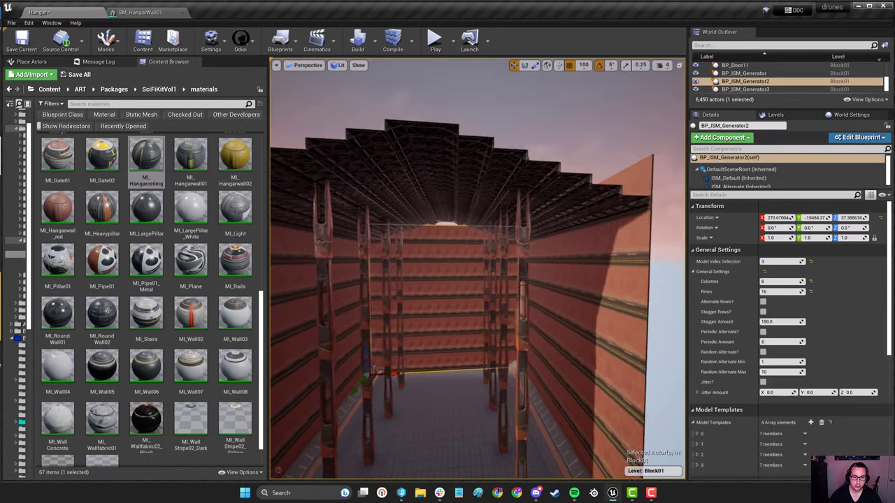
pyautogui.moveTo(477, 269); pyautogui.dragTo(478, 269, button='right')
pyautogui.scroll(-3, 213, 212)
pyautogui.moveTo(34, 291); pyautogui.dragTo(106, 279)
pyautogui.scroll(3, 203, 309)
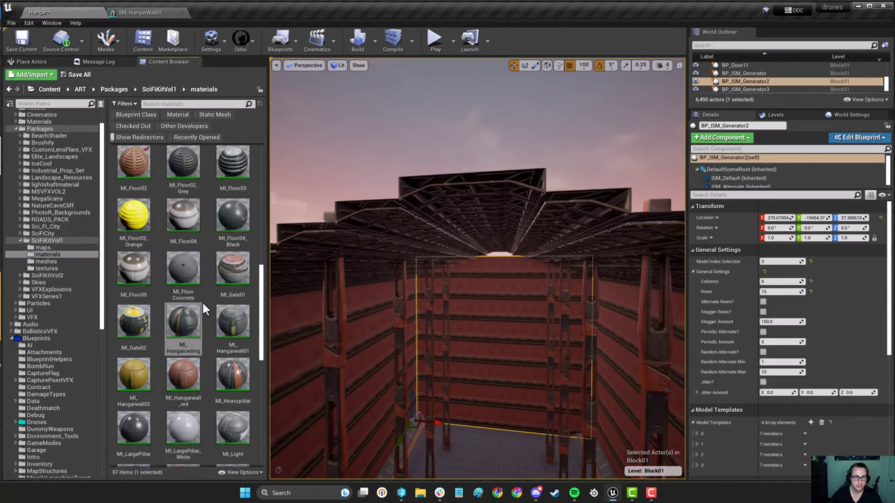
pyautogui.scroll(1, 203, 308)
pyautogui.scroll(-6, 60, 224)
pyautogui.click(39, 360)
# - Place a BP_SplineMesh_Generator on the warehouse floor, raise it to Z 300, and rotate it -90° around Z
pyautogui.click(206, 164)
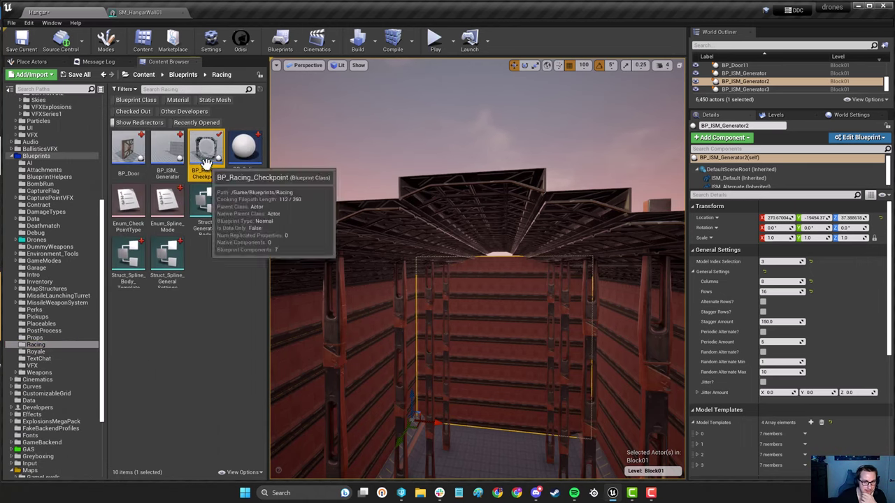
pyautogui.moveTo(303, 200); pyautogui.dragTo(302, 201, button='right')
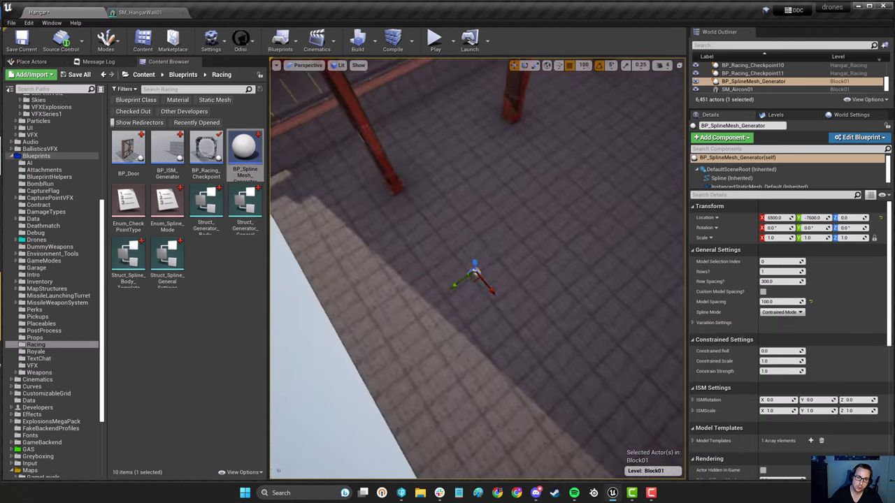
pyautogui.moveTo(517, 290); pyautogui.dragTo(475, 278, button='right')
pyautogui.press('w')
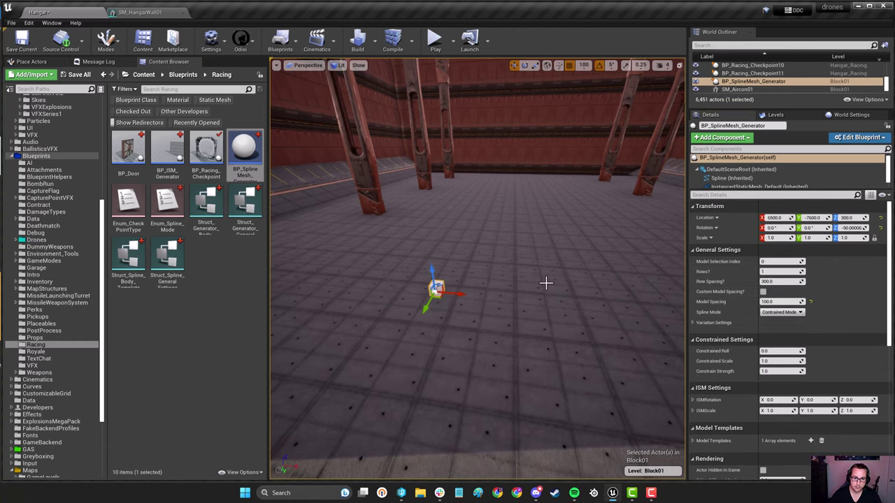
pyautogui.moveTo(546, 283); pyautogui.dragTo(545, 283, button='right')
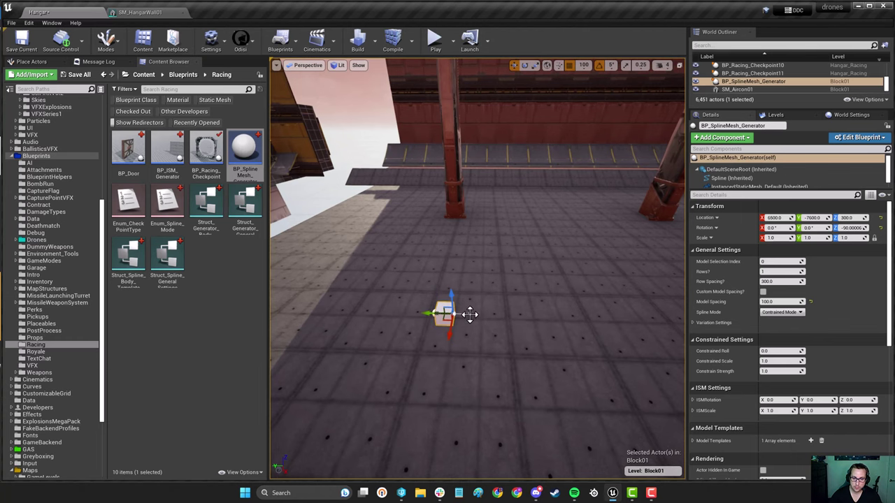
# - Extend the spline mesh across the floor by moving its end point, and undo the last adjustment
pyautogui.moveTo(470, 315); pyautogui.dragTo(470, 315, button='right')
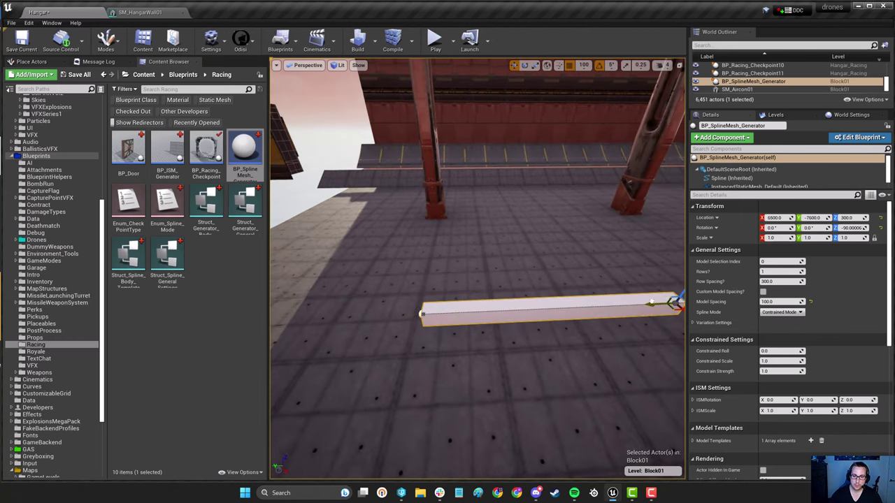
pyautogui.moveTo(652, 302); pyautogui.dragTo(652, 302, button='right')
pyautogui.moveTo(504, 325); pyautogui.dragTo(489, 264)
pyautogui.hotkey('ctrl', 'z')
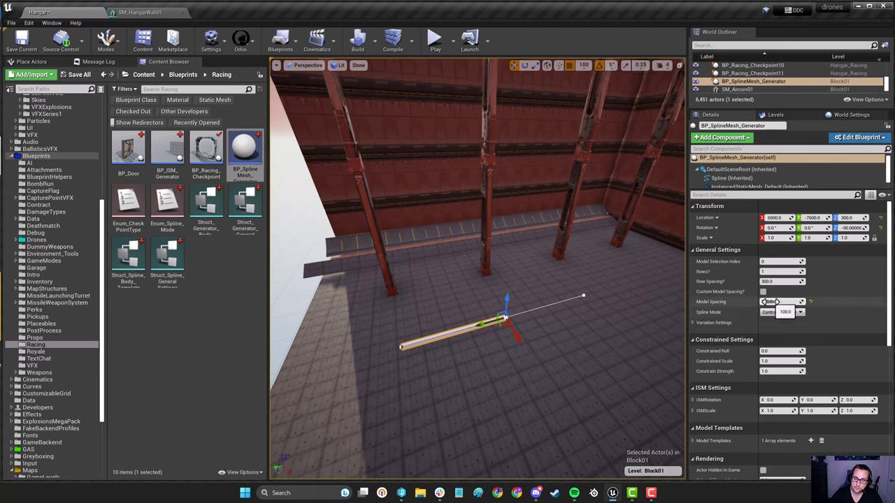
# - Add a second model template to the spline mesh generator and name it WarehousePipe01
pyautogui.scroll(-5, 771, 305)
pyautogui.click(693, 330)
pyautogui.click(811, 330)
pyautogui.click(698, 341)
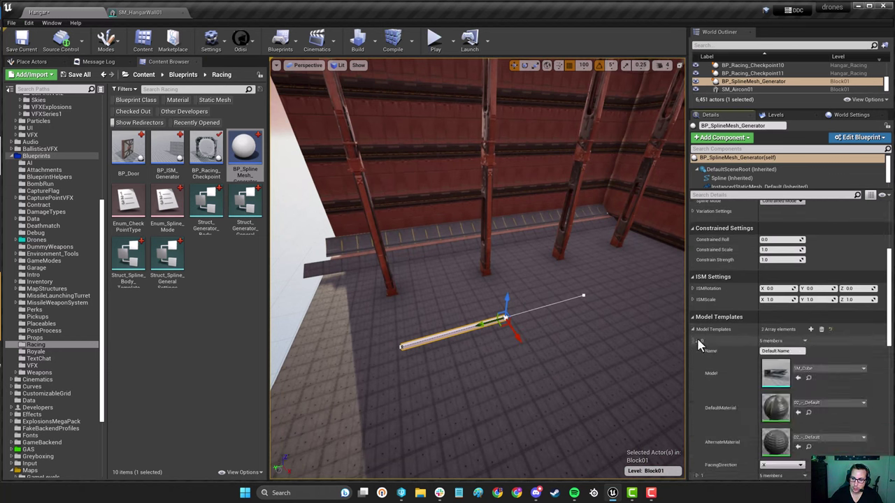
pyautogui.click(697, 342)
pyautogui.click(697, 351)
pyautogui.scroll(-3, 734, 342)
pyautogui.moveTo(790, 278); pyautogui.dragTo(755, 280)
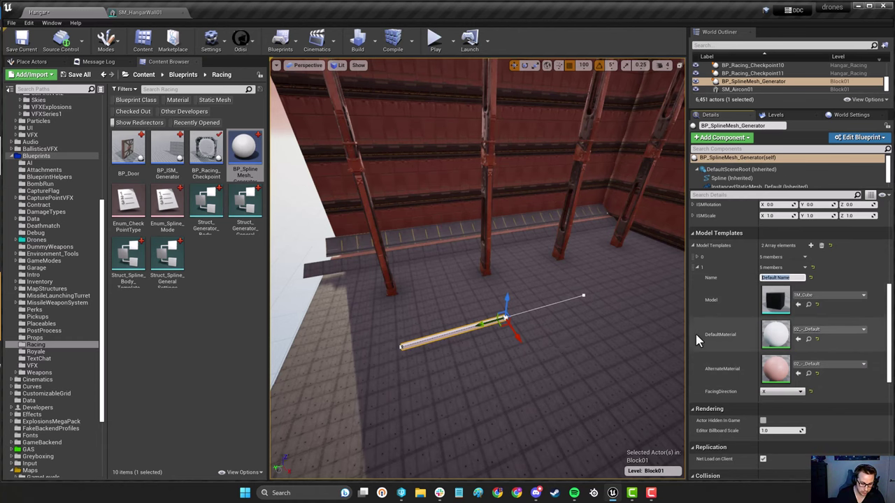
pyautogui.write('WarehousePipe01')
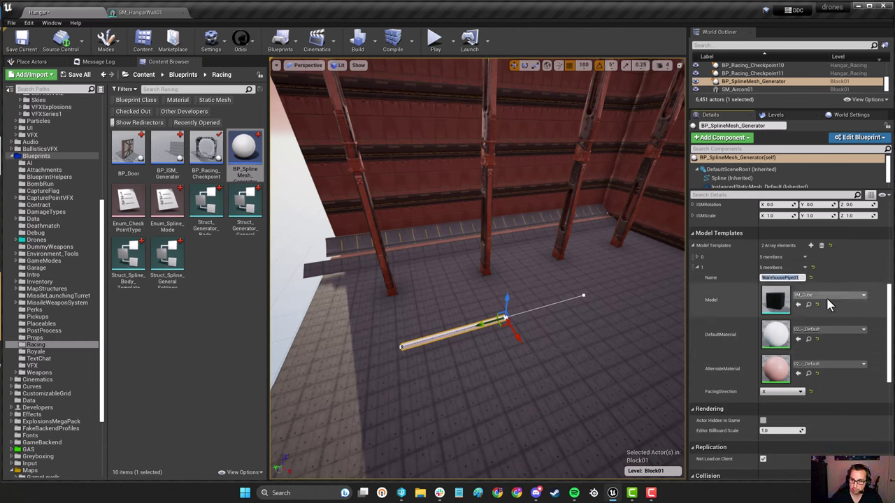
# - Search for pipe meshes and assign SM_FabricPipe01 as the WarehousePipe01 template's model
pyautogui.click(829, 295)
pyautogui.write('pipe')
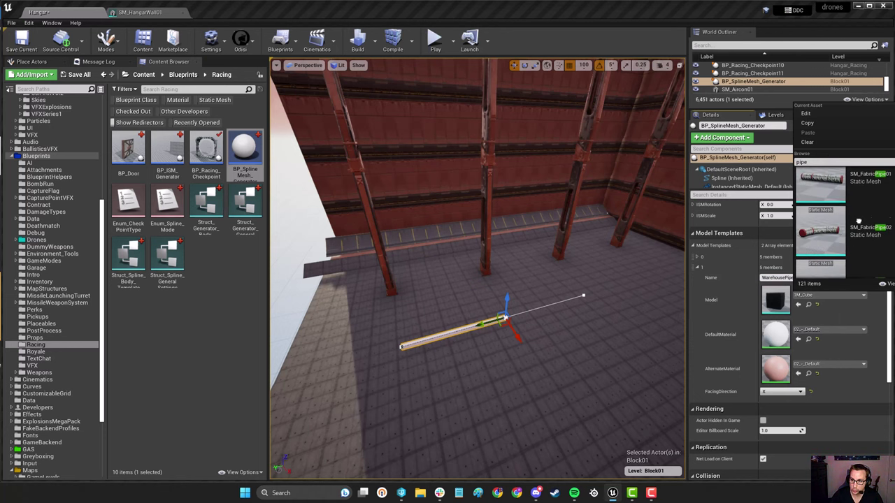
pyautogui.click(865, 178)
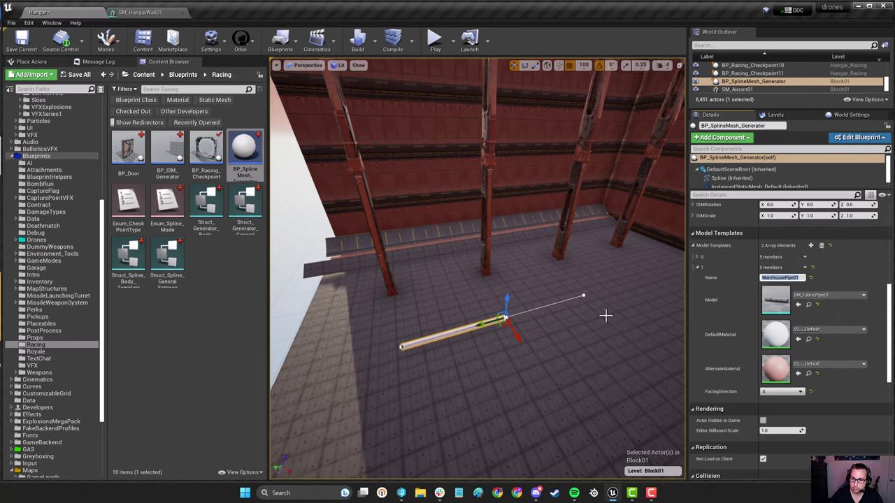
# - Locate the pipe mesh's materials and assign MI_FabricPipe as the template's default material and MI_FabricPipe_Dark as its alternate material
pyautogui.click(809, 306)
pyautogui.doubleClick(241, 367)
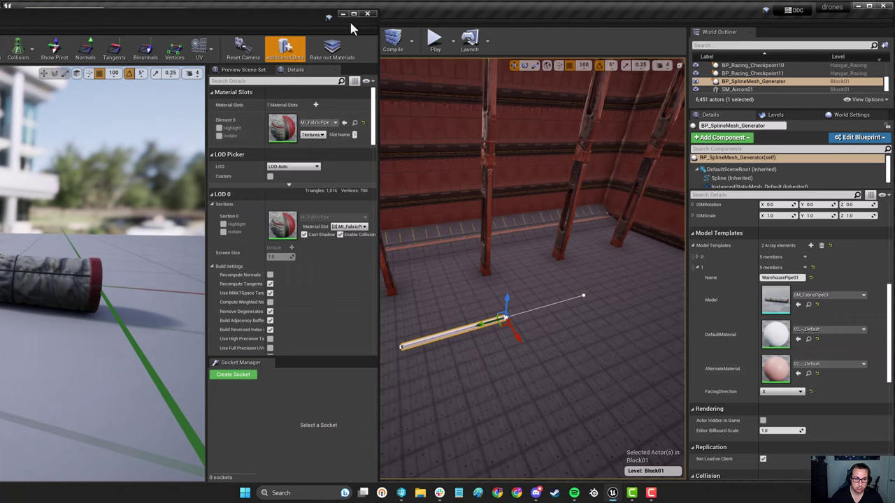
pyautogui.click(367, 13)
pyautogui.moveTo(233, 255); pyautogui.dragTo(776, 335)
pyautogui.moveTo(133, 309); pyautogui.dragTo(777, 370)
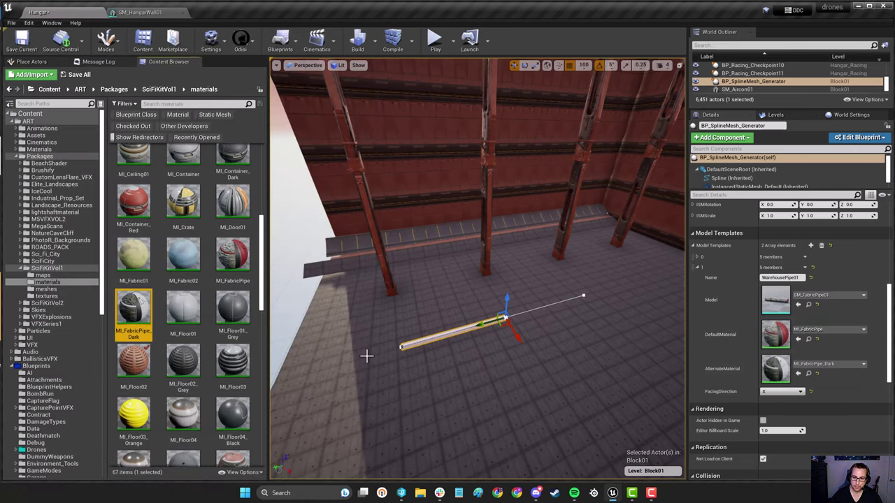
# - Select the warehouse floor's ISM generator, enable Jitter, and set the Z jitter amount to 3
pyautogui.moveTo(367, 355); pyautogui.dragTo(535, 407, button='right')
pyautogui.click(536, 408)
pyautogui.scroll(5, 735, 303)
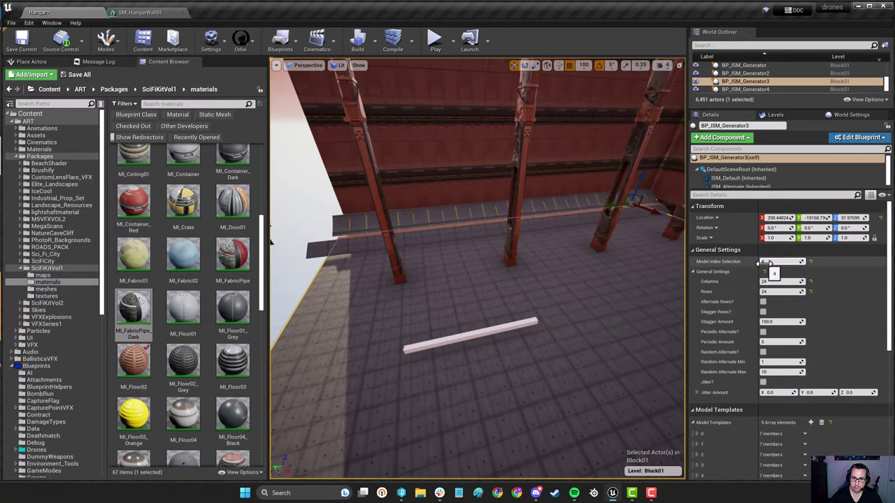
pyautogui.moveTo(496, 328); pyautogui.dragTo(601, 297, button='right')
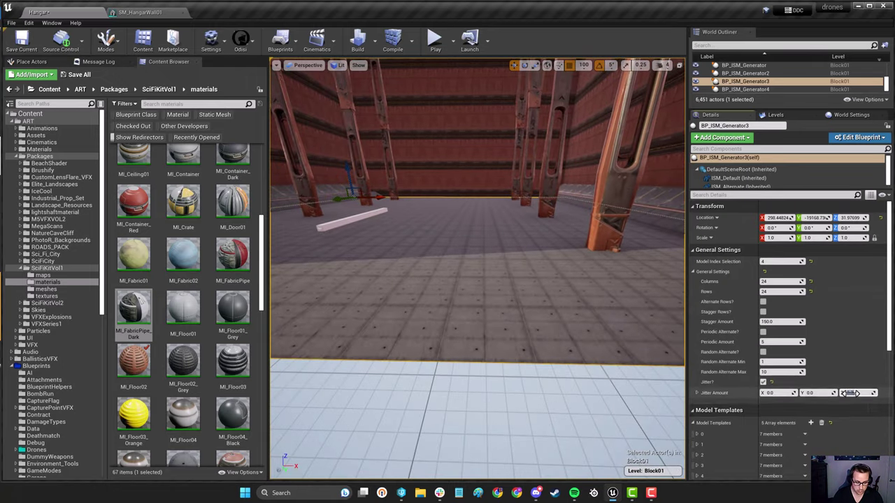
pyautogui.moveTo(550, 364); pyautogui.dragTo(499, 371, button='right')
pyautogui.press('Escape')
pyautogui.click(551, 364)
pyautogui.write('3')
pyautogui.press('Return')
pyautogui.moveTo(537, 394); pyautogui.dragTo(594, 371, button='right')
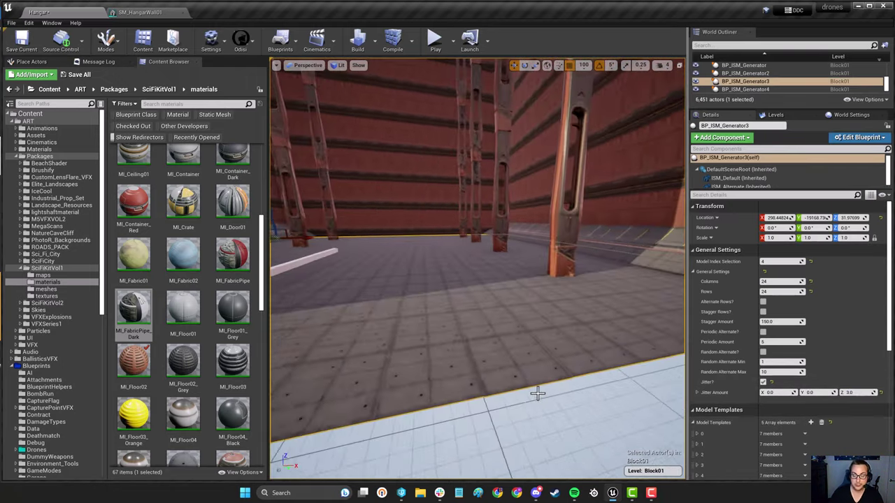
# - Examine the tiled floor across the warehouse and the materials in the generator's WarehouseFloor model template
pyautogui.moveTo(404, 438); pyautogui.dragTo(437, 451, button='right')
pyautogui.press('Escape')
pyautogui.moveTo(545, 344); pyautogui.dragTo(619, 356, button='right')
pyautogui.click(546, 344)
pyautogui.scroll(-5, 760, 423)
pyautogui.scroll(5, 743, 363)
pyautogui.scroll(-5, 743, 353)
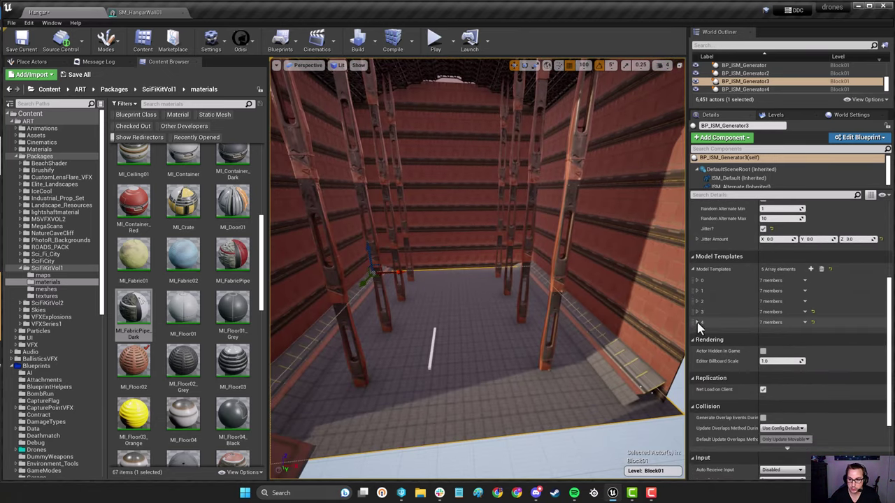
pyautogui.click(697, 323)
pyautogui.scroll(-3, 765, 397)
pyautogui.scroll(10, 769, 336)
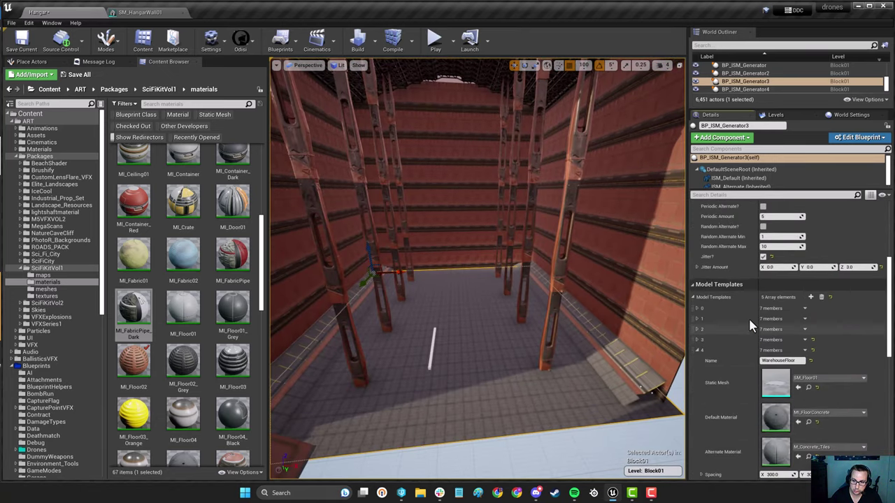
# - Try the floor's Alternate Rows, Stagger Rows and Periodic Alternate options, and keep only Random Alternate enabled for the tile variation
pyautogui.click(763, 302)
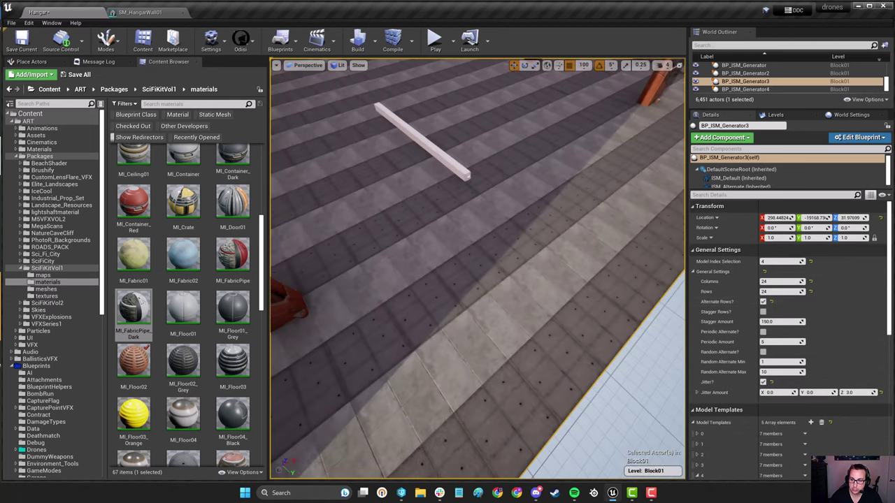
pyautogui.click(763, 302)
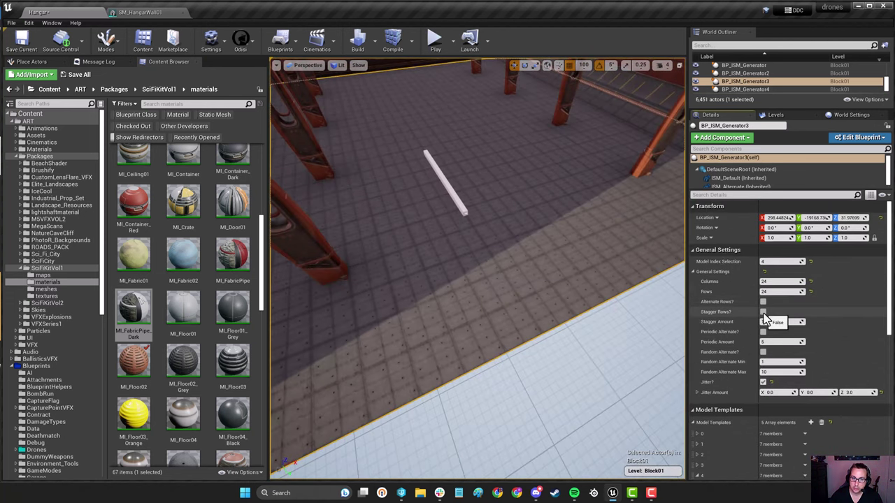
pyautogui.click(763, 312)
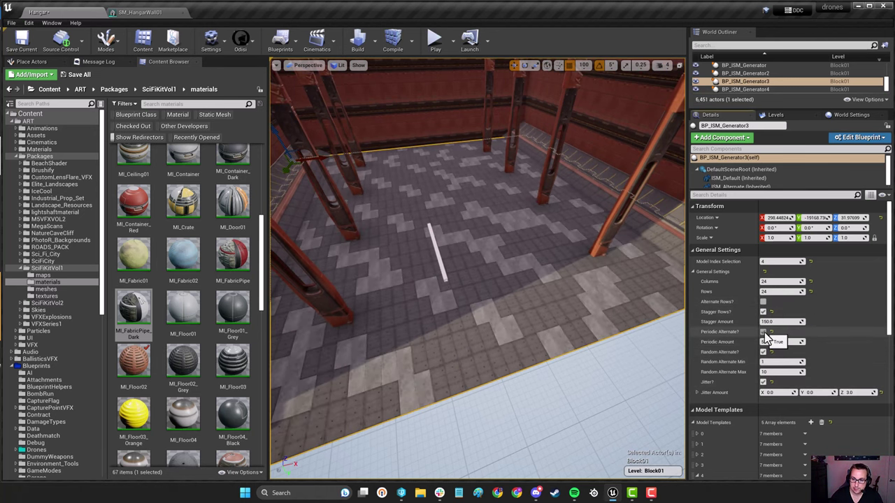
pyautogui.moveTo(559, 301); pyautogui.dragTo(503, 297, button='right')
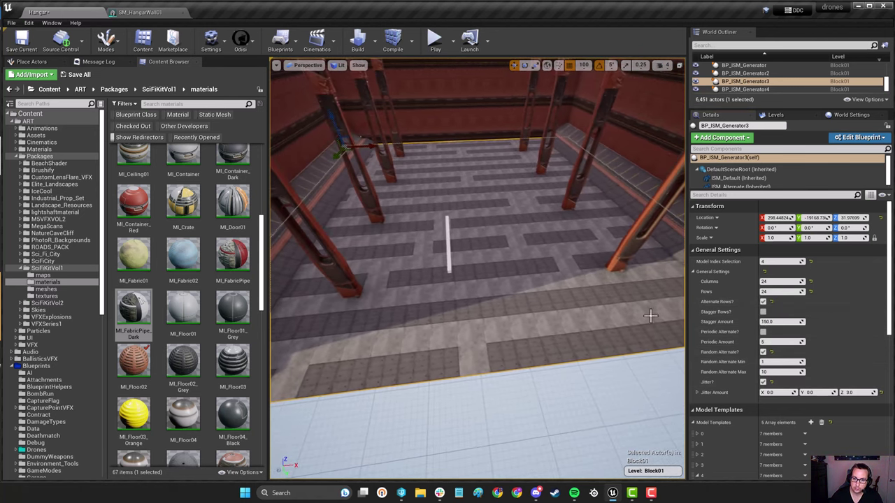
pyautogui.click(763, 302)
pyautogui.moveTo(615, 311); pyautogui.dragTo(643, 266, button='right')
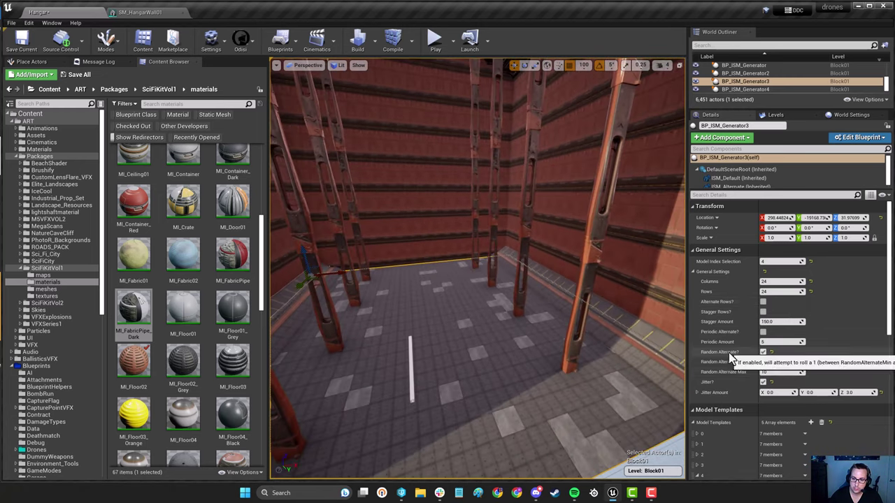
# - Move the spline mesh generator to the open end of the side wall and raise it to X 800, Y -5100, Z 11800
pyautogui.moveTo(545, 355)
pyautogui.mouseDown(button='right')
pyautogui.moveTo(594, 342)
pyautogui.moveTo(552, 370)
pyautogui.moveTo(538, 363)
pyautogui.moveTo(545, 355)
pyautogui.mouseUp(button='right')
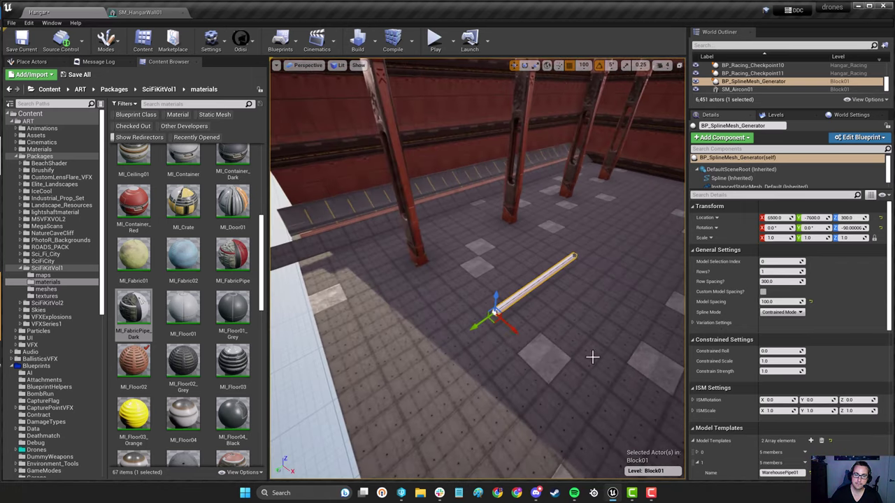
pyautogui.moveTo(421, 248); pyautogui.dragTo(495, 281, button='right')
pyautogui.moveTo(495, 281); pyautogui.dragTo(513, 276)
pyautogui.moveTo(513, 276); pyautogui.dragTo(525, 252, button='right')
pyautogui.moveTo(525, 252); pyautogui.dragTo(479, 260)
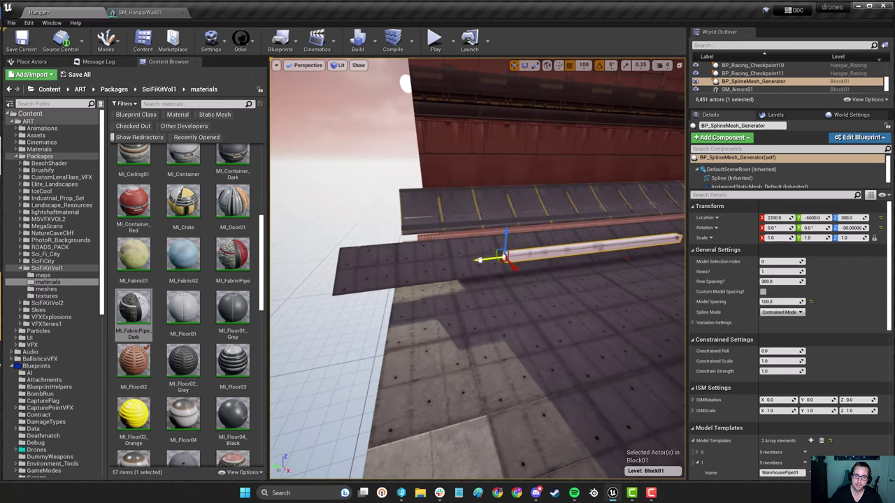
pyautogui.moveTo(395, 275); pyautogui.dragTo(392, 253)
pyautogui.moveTo(393, 253); pyautogui.dragTo(401, 234, button='right')
pyautogui.moveTo(427, 381); pyautogui.dragTo(427, 130)
pyautogui.moveTo(427, 130)
pyautogui.mouseDown(button='right')
pyautogui.moveTo(448, 76)
pyautogui.moveTo(427, 130)
pyautogui.mouseUp(button='right')
pyautogui.moveTo(409, 185); pyautogui.dragTo(407, 118)
pyautogui.moveTo(408, 119); pyautogui.dragTo(401, 81, button='right')
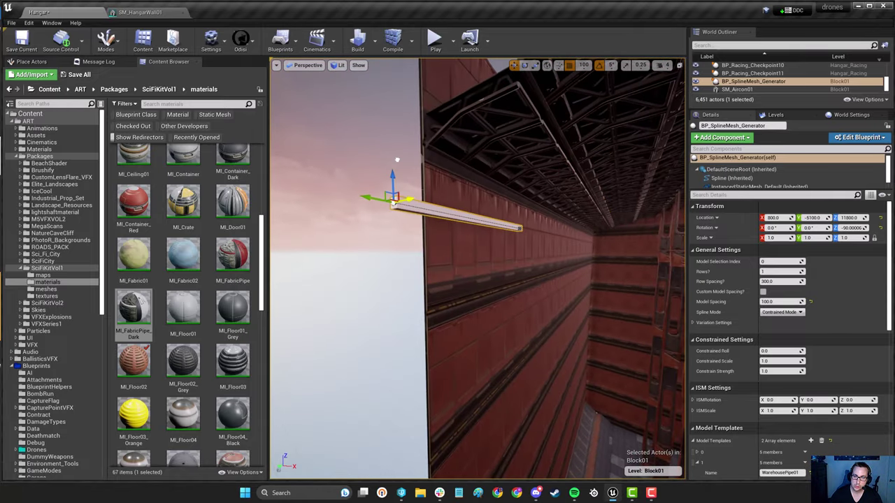
# - Adjust the spline mesh generator to Y -5500, Z 12400 and extend its spline along the wall top to the far corner
pyautogui.moveTo(473, 185); pyautogui.dragTo(343, 159, button='right')
pyautogui.moveTo(427, 246); pyautogui.dragTo(398, 245, button='right')
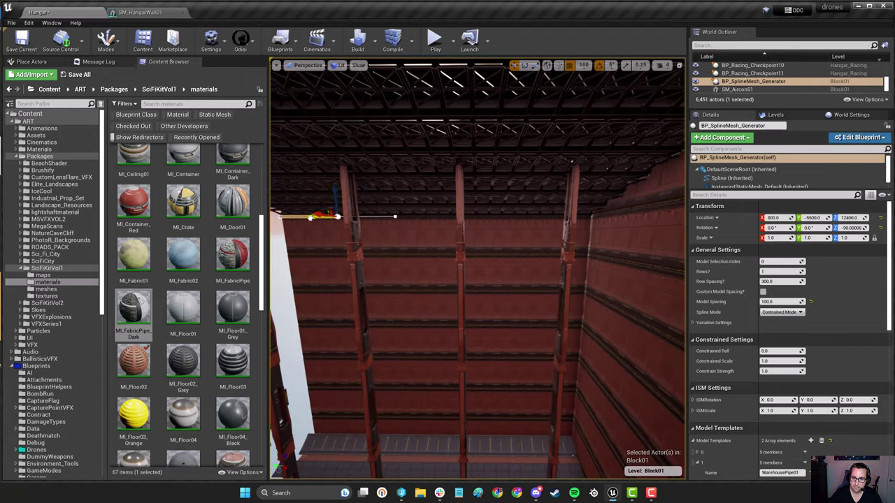
pyautogui.moveTo(594, 274); pyautogui.dragTo(646, 272, button='right')
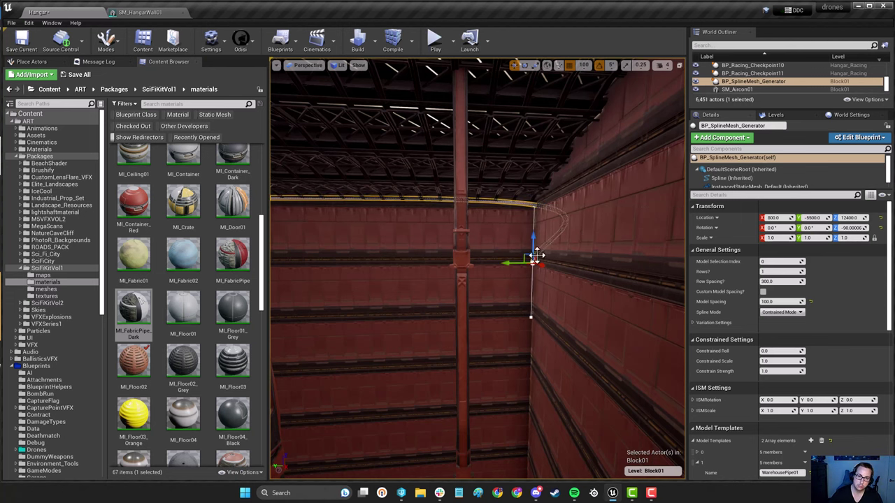
# - Try to bend the pipe spline down the far wall corner with an additional spline point
pyautogui.moveTo(568, 279)
pyautogui.mouseDown(button='right')
pyautogui.moveTo(517, 307)
pyautogui.moveTo(568, 278)
pyautogui.mouseUp(button='right')
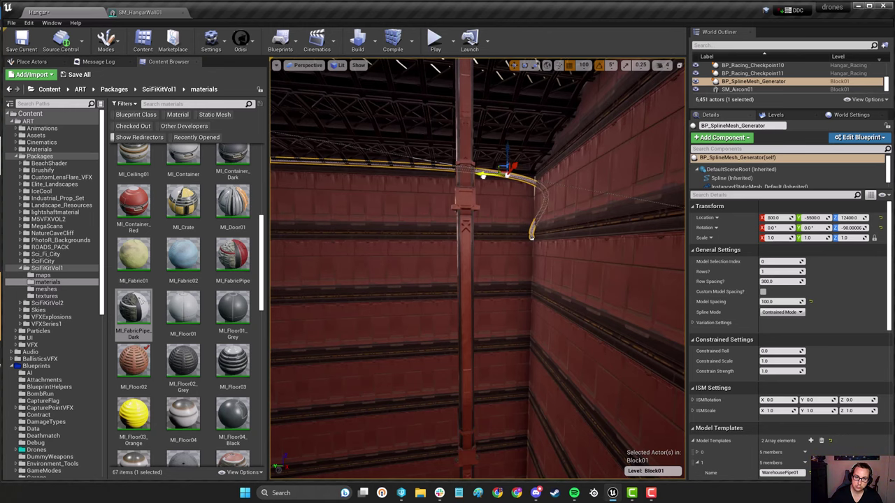
pyautogui.moveTo(482, 176); pyautogui.dragTo(632, 213, button='right')
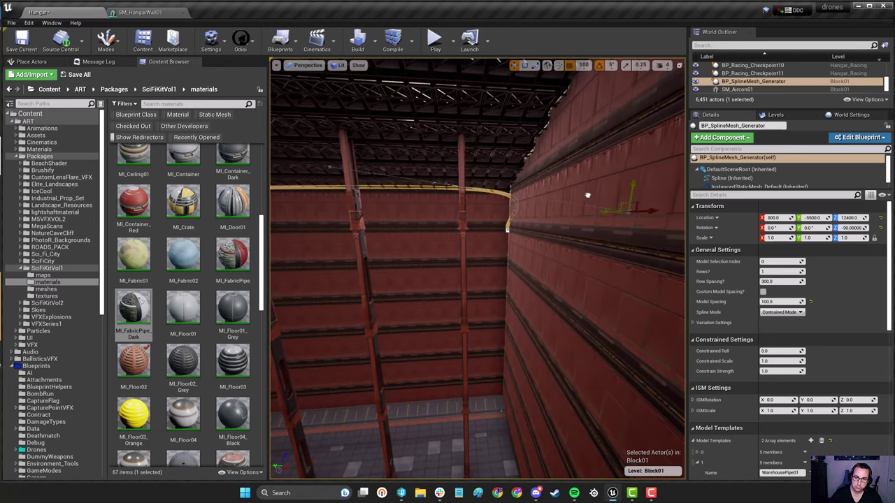
pyautogui.moveTo(550, 198)
pyautogui.mouseDown(button='right')
pyautogui.moveTo(542, 178)
pyautogui.moveTo(553, 184)
pyautogui.moveTo(509, 200)
pyautogui.moveTo(561, 197)
pyautogui.moveTo(553, 197)
pyautogui.mouseUp(button='right')
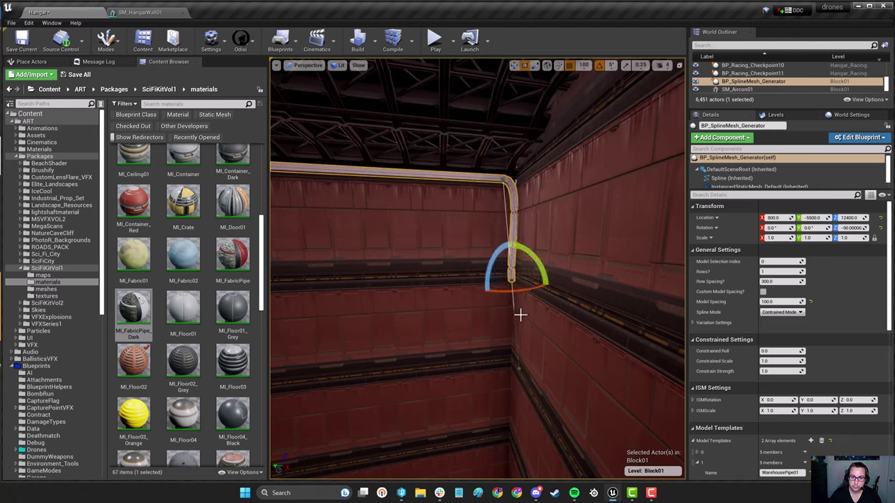
pyautogui.press('w')
pyautogui.moveTo(495, 178); pyautogui.dragTo(482, 190, button='right')
# - Try another curved extension from the spline's corner end by moving and rotating its end point
pyautogui.press('Escape')
pyautogui.click(543, 180)
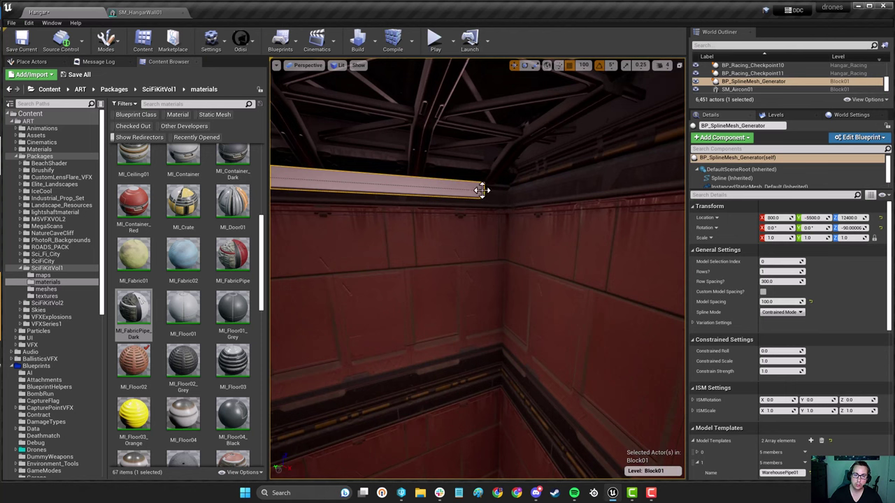
pyautogui.press('s')
pyautogui.moveTo(644, 238); pyautogui.dragTo(595, 194, button='right')
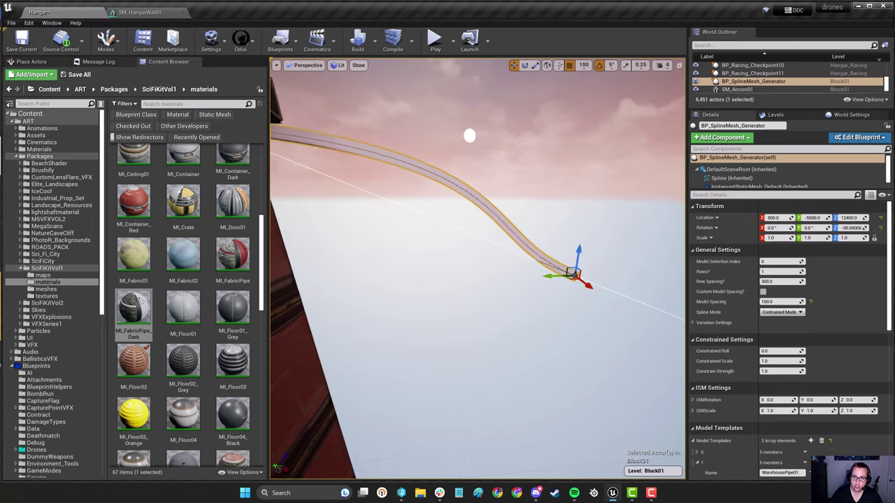
pyautogui.moveTo(575, 270); pyautogui.dragTo(546, 316)
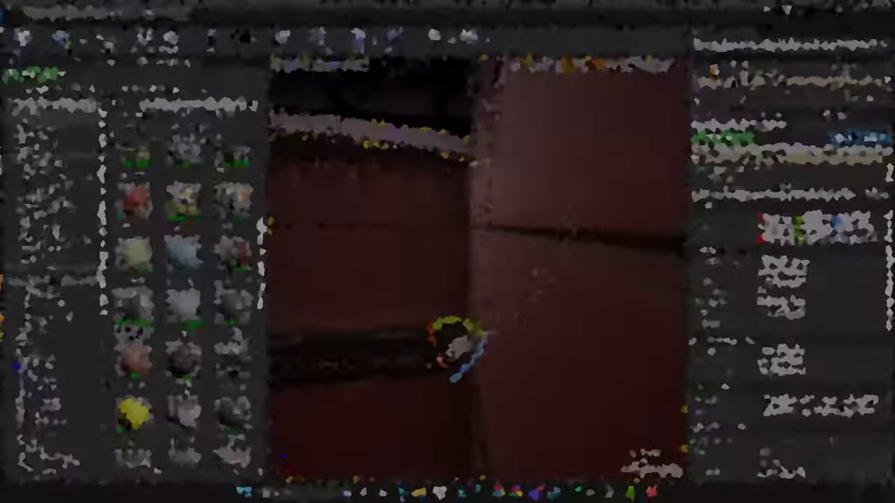
# - Set the spline mesh generator's model selection index to 1 to use the WarehousePipe01 template
pyautogui.scroll(-2, 803, 331)
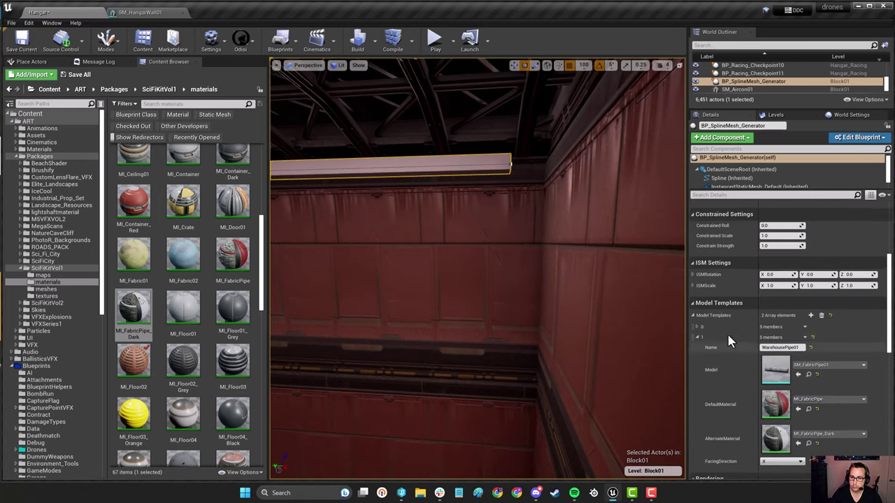
pyautogui.scroll(3, 727, 332)
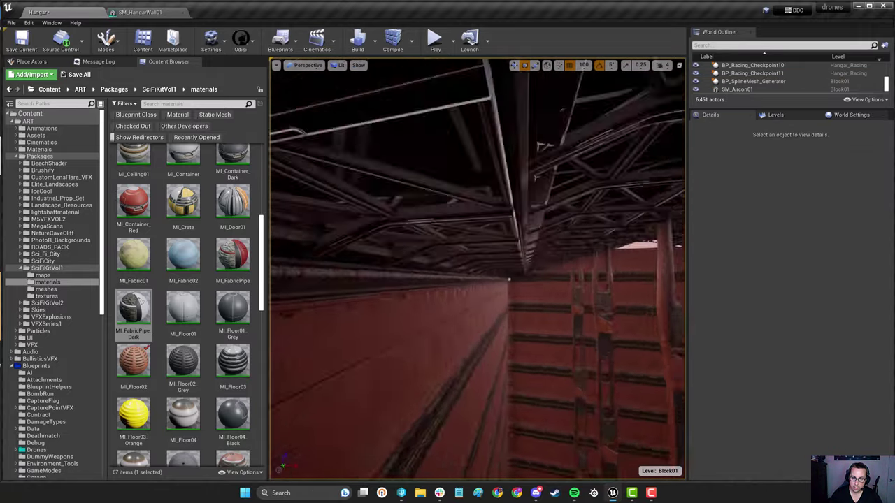
pyautogui.click(358, 286)
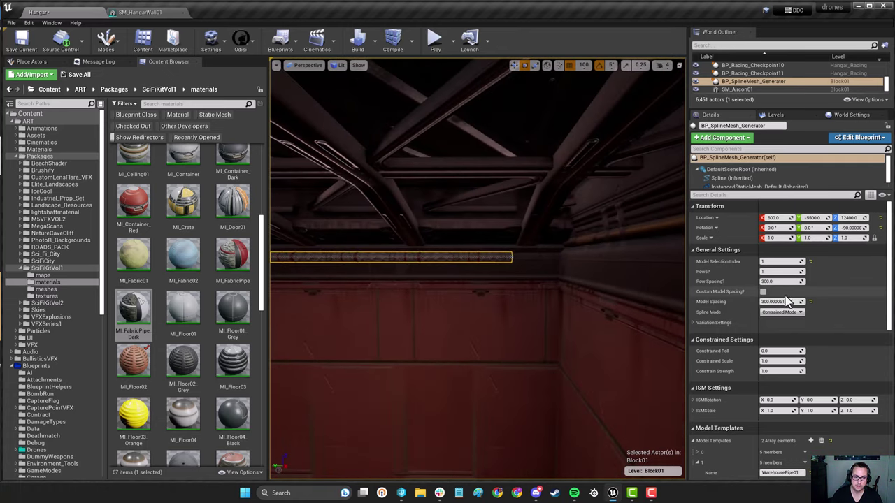
# - Locate the pipe mesh in its asset folder and place an SM_FabricPipe02 elbow at the pipe's corner end, curving downward
pyautogui.scroll(-5, 790, 350)
pyautogui.click(797, 346)
pyautogui.scroll(-2, 213, 416)
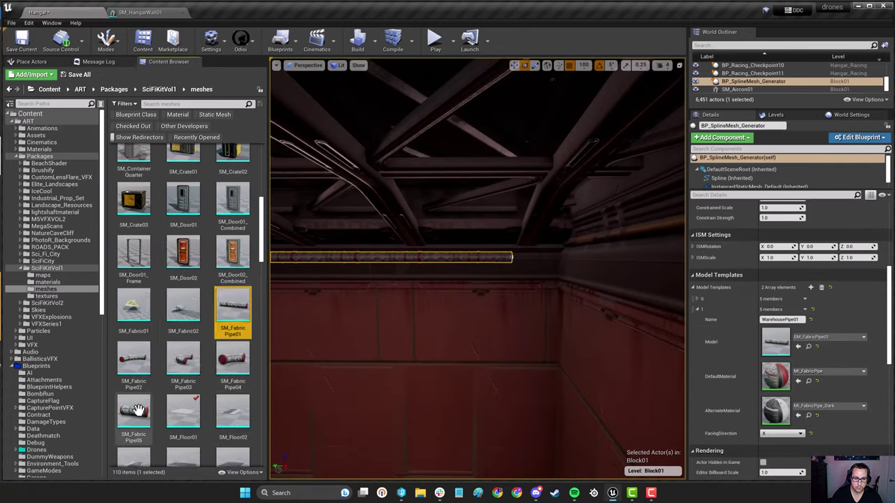
pyautogui.scroll(1, 213, 416)
pyautogui.moveTo(134, 388); pyautogui.dragTo(509, 301)
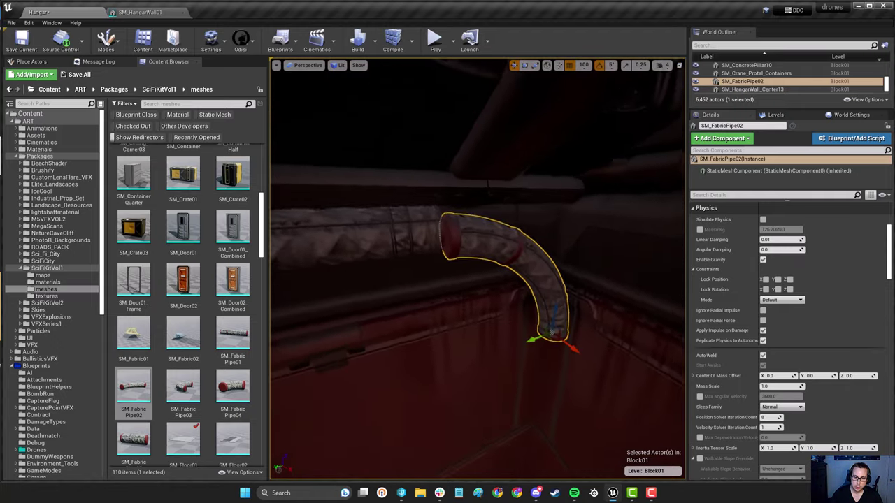
# - Set the position grid snap to 10 and move the fabric elbow flush against the horizontal pipe's end
pyautogui.click(584, 65)
pyautogui.click(582, 103)
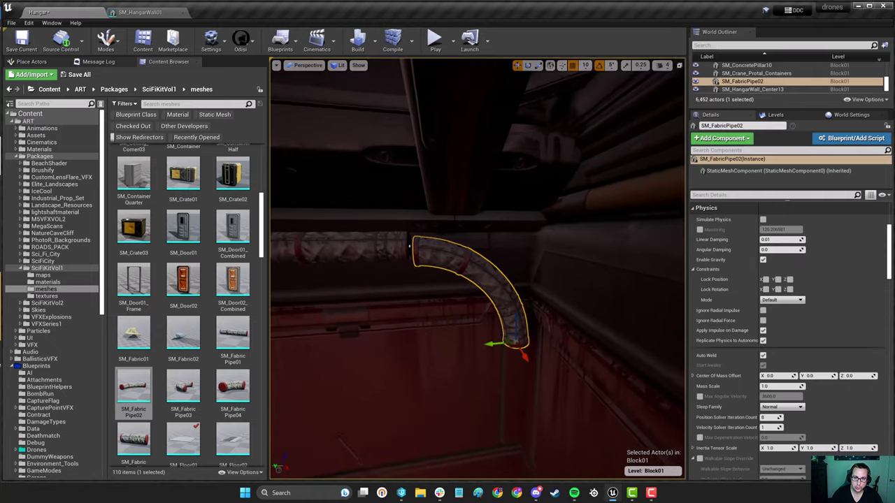
pyautogui.moveTo(582, 103); pyautogui.dragTo(532, 116, button='right')
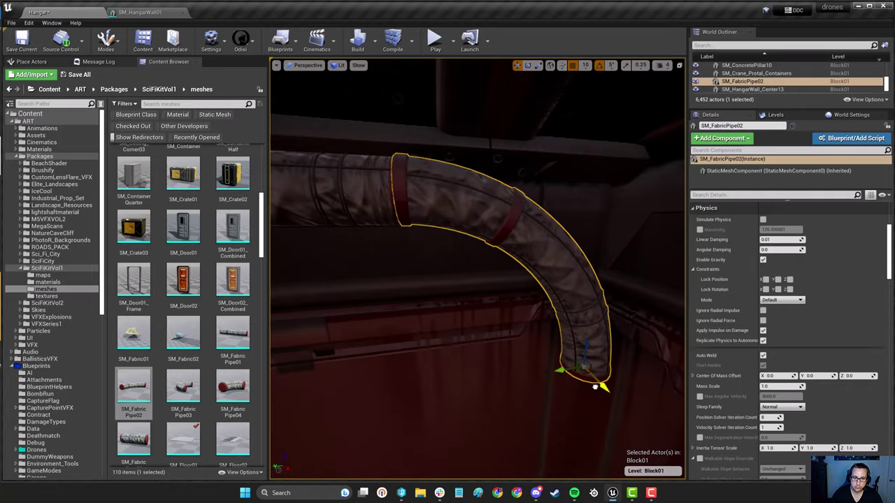
pyautogui.moveTo(595, 386); pyautogui.dragTo(615, 267, button='right')
# - Duplicate the wall pipe's spline mesh generator and rotate the copy to run vertically down the warehouse corner below the elbow
pyautogui.click(490, 218)
pyautogui.moveTo(423, 255); pyautogui.dragTo(280, 231, button='right')
pyautogui.click(343, 233)
pyautogui.moveTo(488, 232)
pyautogui.mouseDown(button='right')
pyautogui.moveTo(538, 234)
pyautogui.moveTo(503, 236)
pyautogui.mouseUp(button='right')
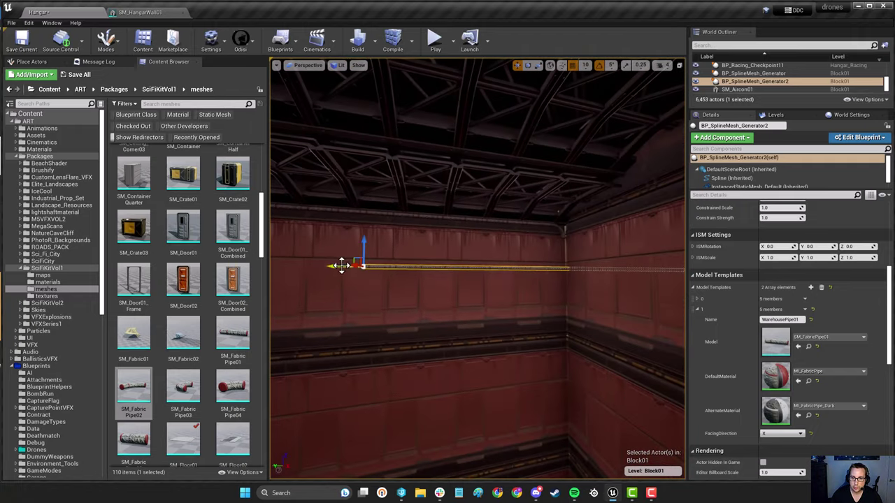
pyautogui.moveTo(579, 306); pyautogui.dragTo(602, 297, button='right')
pyautogui.press('e')
pyautogui.moveTo(529, 285); pyautogui.dragTo(535, 292)
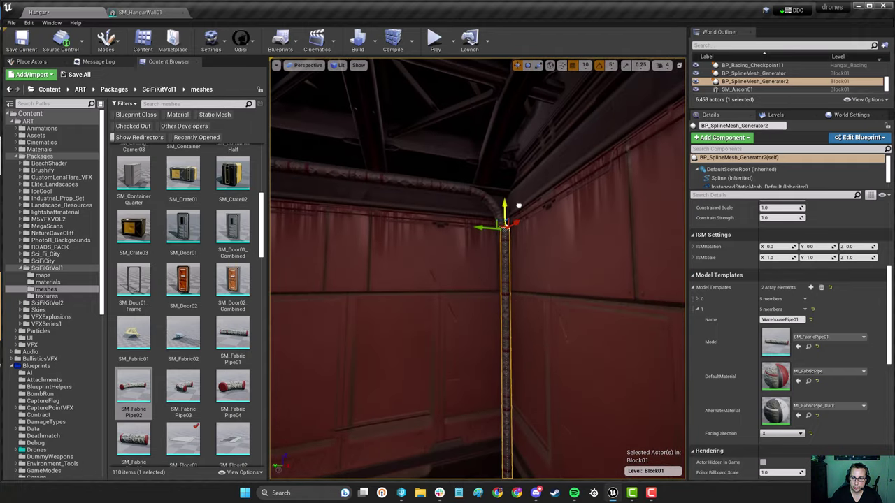
# - Raise the vertical pipe until its upper end joins the elbow's lower collar
pyautogui.moveTo(519, 205); pyautogui.dragTo(433, 240, button='right')
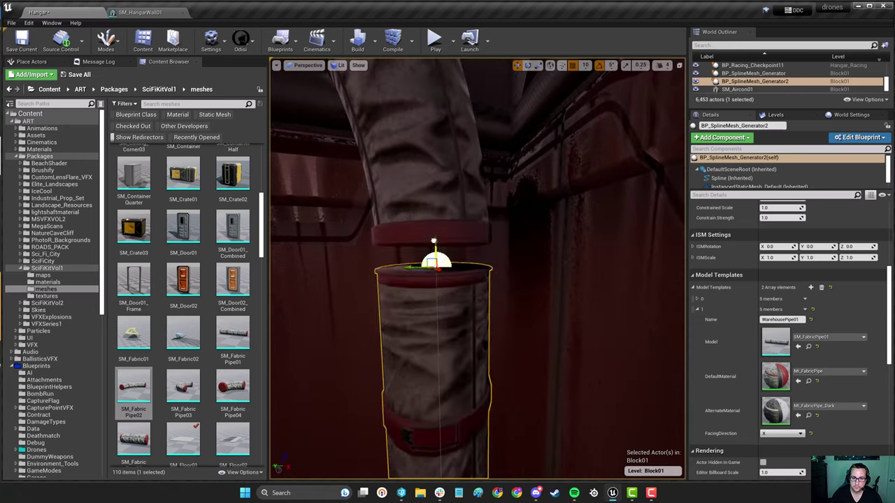
pyautogui.moveTo(434, 241); pyautogui.dragTo(433, 218)
pyautogui.moveTo(433, 218)
pyautogui.mouseDown(button='right')
pyautogui.moveTo(420, 245)
pyautogui.moveTo(426, 217)
pyautogui.moveTo(437, 234)
pyautogui.moveTo(433, 227)
pyautogui.mouseUp(button='right')
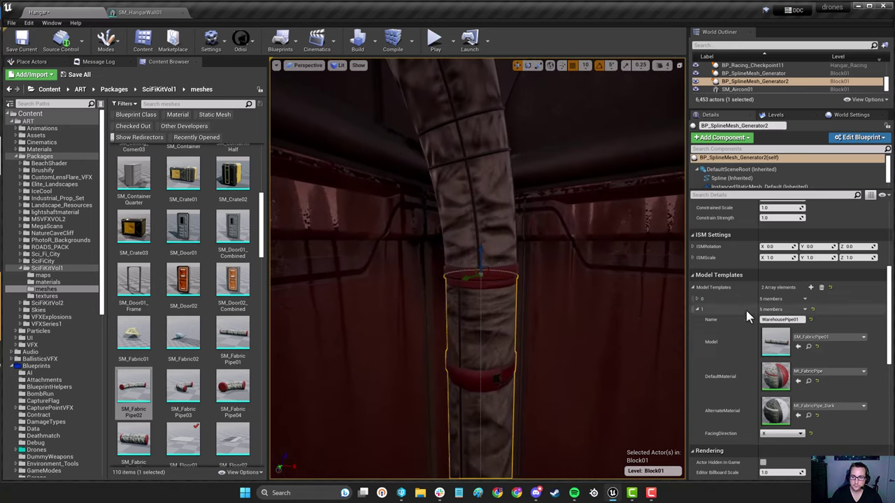
# - Set the constrain strength to 100 on both the vertical and the horizontal pipe generators
pyautogui.scroll(3, 746, 314)
pyautogui.press('Return')
pyautogui.moveTo(559, 301); pyautogui.dragTo(462, 269, button='right')
pyautogui.click(517, 246)
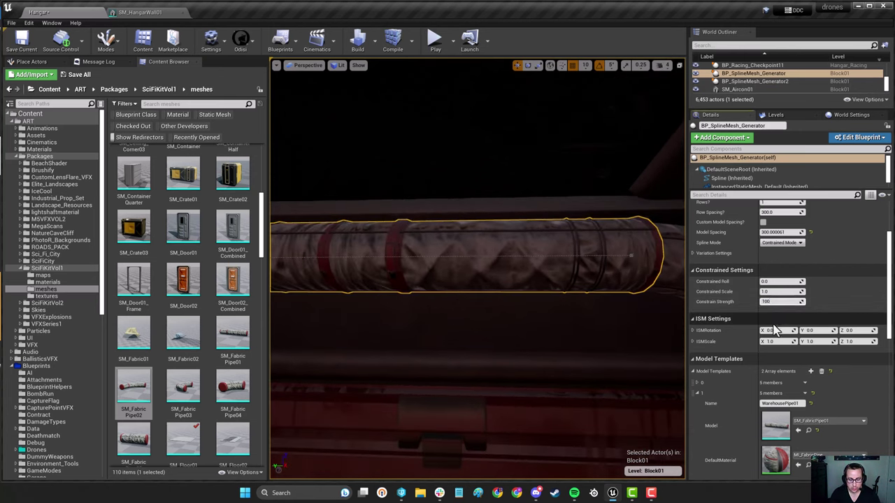
pyautogui.press('Return')
# - Align the horizontal pipe generator with the elbow by setting its X location to 790
pyautogui.moveTo(531, 280); pyautogui.dragTo(489, 273, button='right')
pyautogui.press('Escape')
pyautogui.click(448, 271)
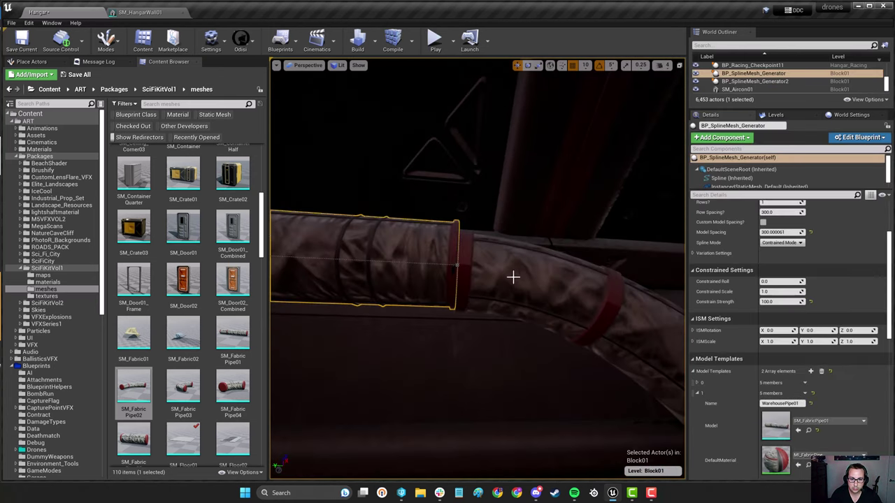
pyautogui.scroll(3, 802, 252)
pyautogui.moveTo(559, 270); pyautogui.dragTo(538, 269, button='right')
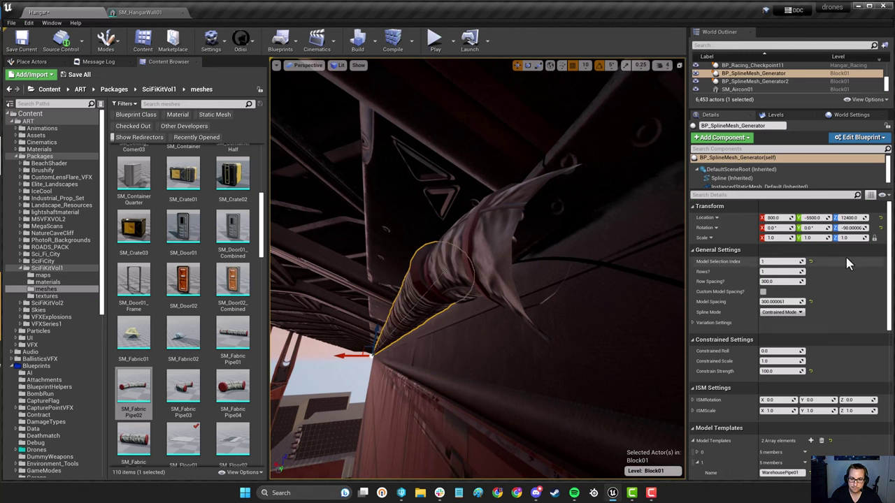
pyautogui.click(492, 256)
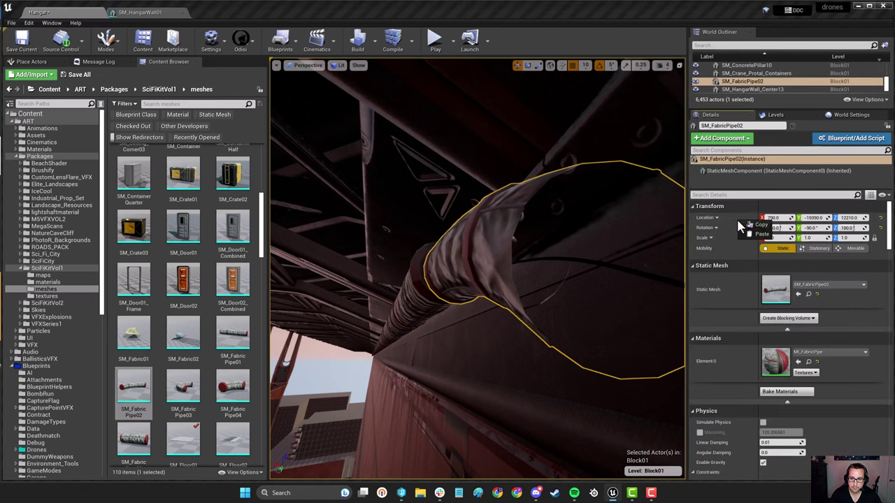
pyautogui.click(391, 336)
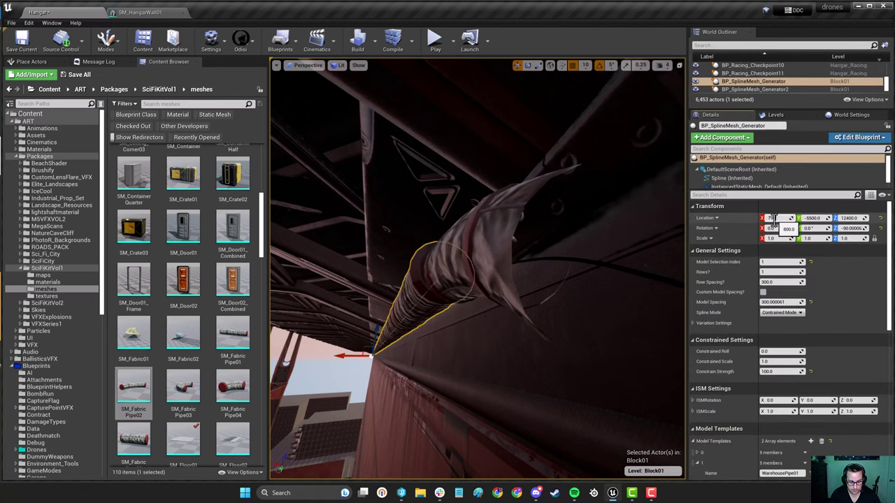
pyautogui.moveTo(517, 265); pyautogui.dragTo(591, 266, button='right')
pyautogui.press('Escape')
# - Switch the horizontal pipe generator to ISMs Mode, turned to 90° about Z, and move it along the wall to meet the elbow
pyautogui.click(475, 231)
pyautogui.moveTo(469, 131); pyautogui.dragTo(408, 172, button='right')
pyautogui.moveTo(559, 280); pyautogui.dragTo(482, 269, button='right')
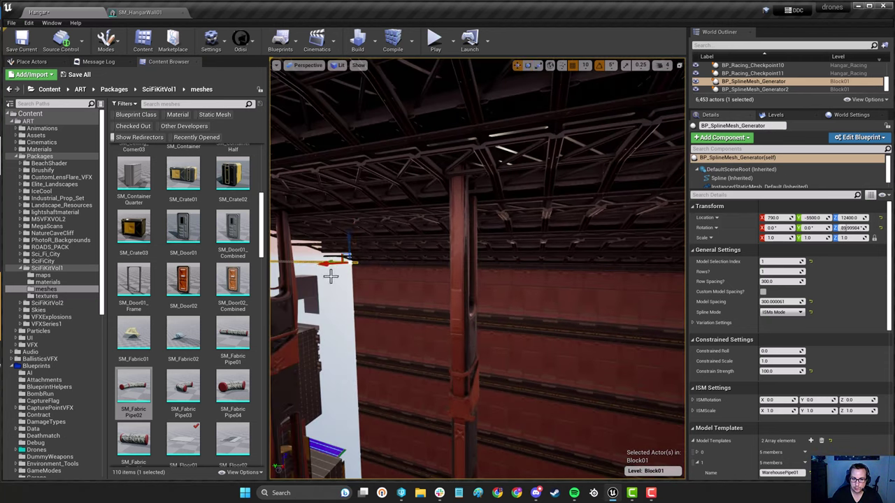
pyautogui.moveTo(328, 265); pyautogui.dragTo(594, 264)
pyautogui.moveTo(594, 264); pyautogui.dragTo(671, 266, button='right')
pyautogui.moveTo(515, 243); pyautogui.dragTo(542, 220, button='right')
# - Set the vertical pipe generator to ISMs Mode and extend its spline end down the corner to the floor
pyautogui.click(796, 314)
pyautogui.click(782, 329)
pyautogui.moveTo(490, 238); pyautogui.dragTo(518, 238, button='right')
pyautogui.moveTo(485, 214); pyautogui.dragTo(486, 274)
pyautogui.moveTo(486, 274); pyautogui.dragTo(483, 297, button='right')
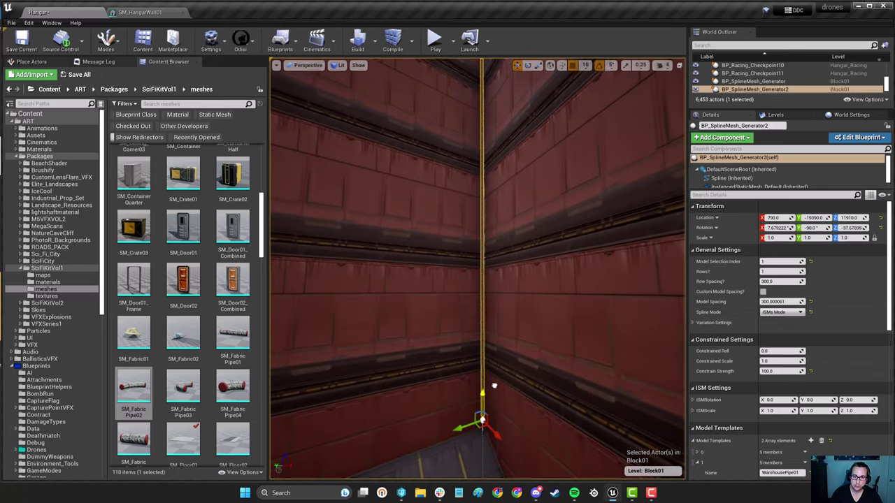
pyautogui.press('Escape')
# - Select all 14 roof strip generators together and lower the roof slightly
pyautogui.moveTo(496, 402); pyautogui.dragTo(377, 267, button='right')
pyautogui.click(311, 194)
pyautogui.keyDown('ctrl'); pyautogui.click(348, 186); pyautogui.keyUp('ctrl')
pyautogui.keyDown('ctrl'); pyautogui.click(384, 175); pyautogui.keyUp('ctrl')
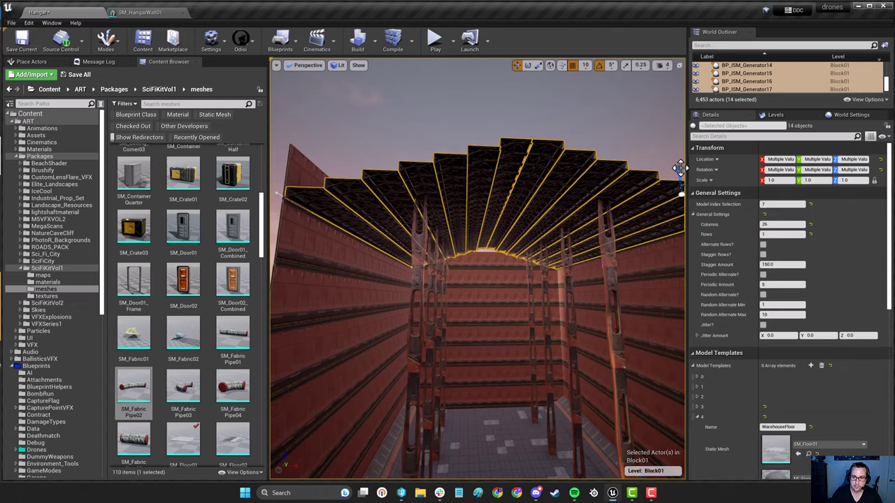
pyautogui.moveTo(681, 168); pyautogui.dragTo(681, 182)
pyautogui.moveTo(629, 210); pyautogui.dragTo(594, 244, button='right')
pyautogui.moveTo(422, 290)
pyautogui.mouseDown()
pyautogui.moveTo(422, 254)
pyautogui.moveTo(421, 285)
pyautogui.mouseUp()
pyautogui.moveTo(422, 285); pyautogui.dragTo(454, 273, button='right')
pyautogui.press('Escape')
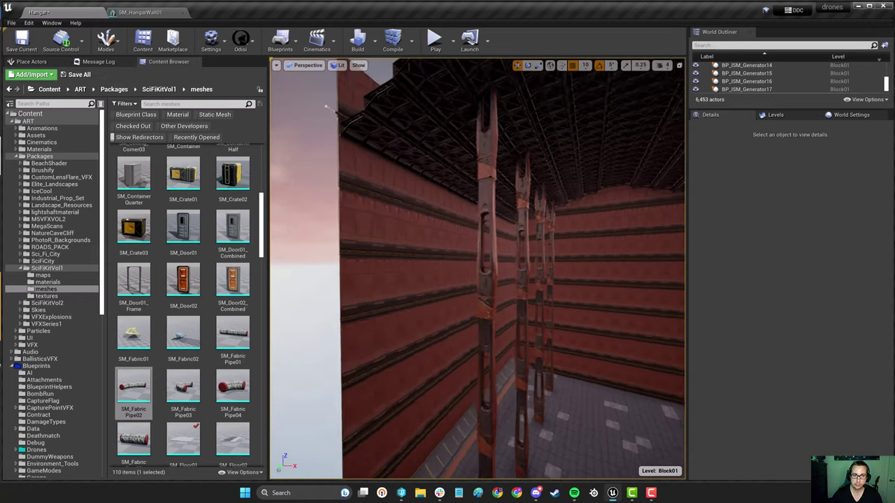
# - Select the two pipe spline mesh generators together with the elbow
pyautogui.moveTo(454, 272); pyautogui.dragTo(468, 273, button='right')
pyautogui.click(419, 180)
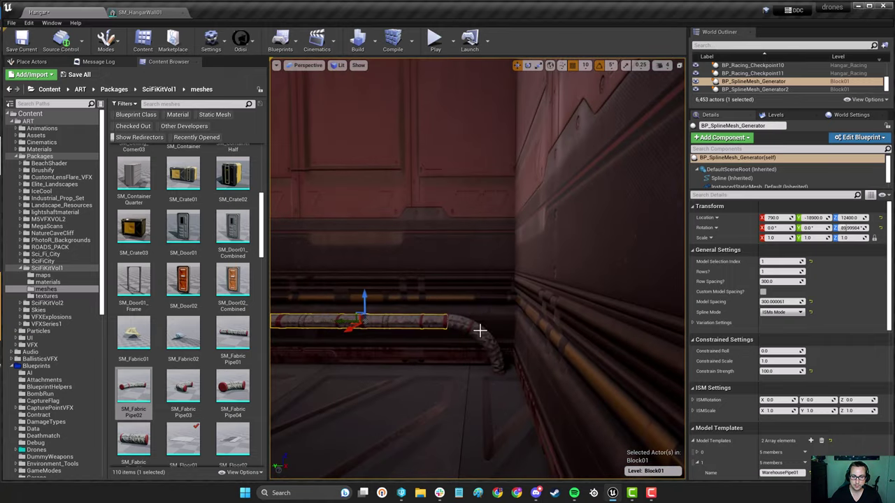
pyautogui.keyDown('ctrl'); pyautogui.click(480, 331); pyautogui.keyUp('ctrl')
pyautogui.moveTo(479, 331); pyautogui.dragTo(475, 273, button='right')
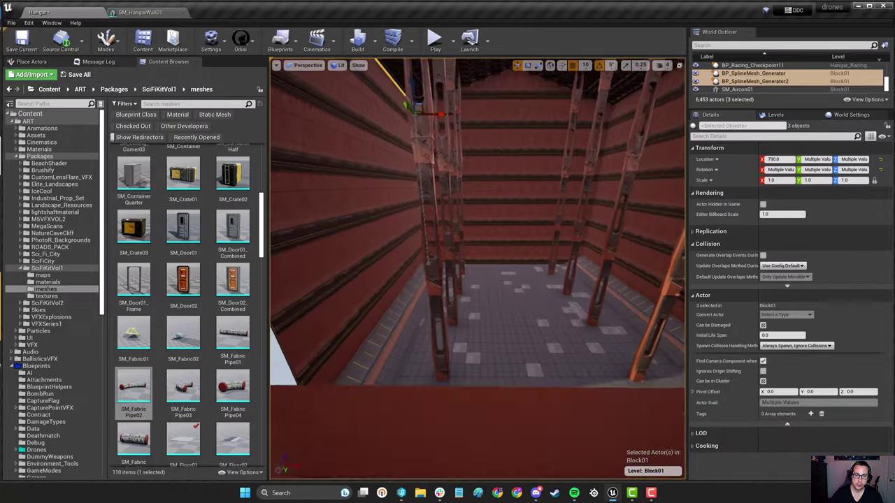
# - Examine the model template lists of several warehouse ISM generators
pyautogui.click(420, 301)
pyautogui.moveTo(448, 266); pyautogui.dragTo(502, 305, button='right')
pyautogui.scroll(-3, 763, 350)
pyautogui.click(697, 392)
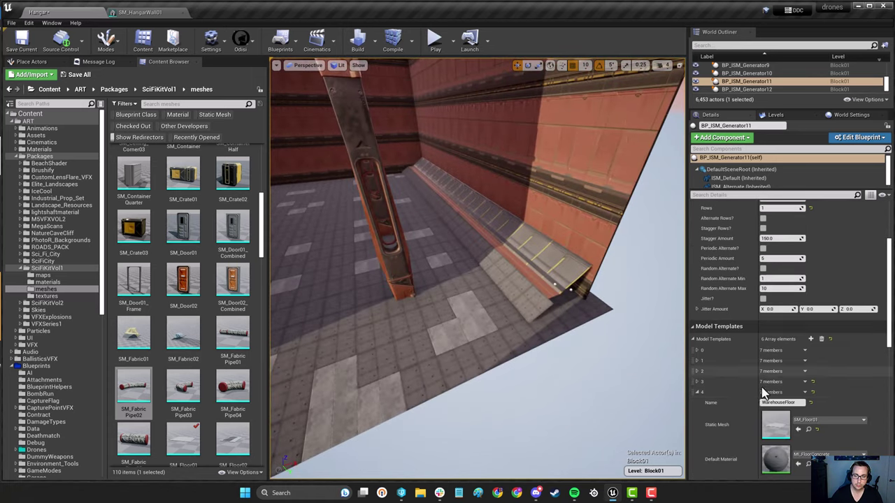
pyautogui.click(697, 391)
pyautogui.click(538, 287)
pyautogui.click(697, 414)
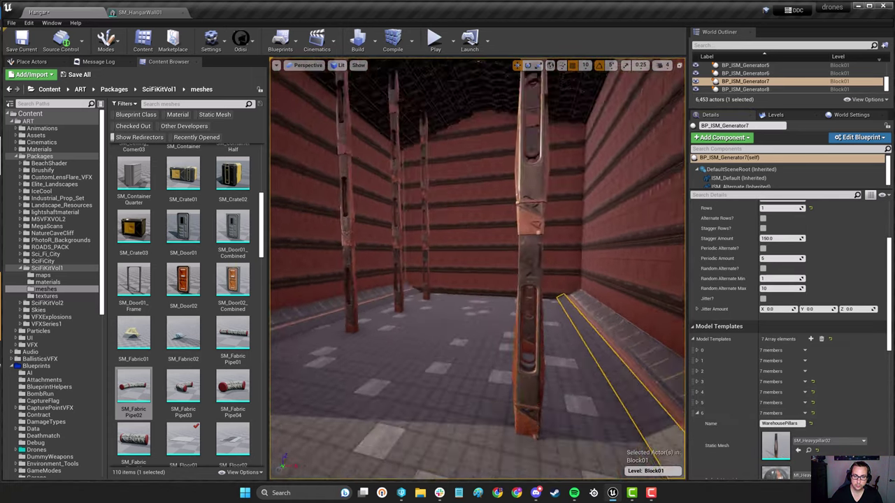
pyautogui.scroll(-9, 706, 432)
pyautogui.scroll(5, 705, 420)
# - Duplicate a roof strip generator and place the copy about halfway up the side wall
pyautogui.click(697, 358)
pyautogui.moveTo(546, 315); pyautogui.dragTo(489, 280, button='right')
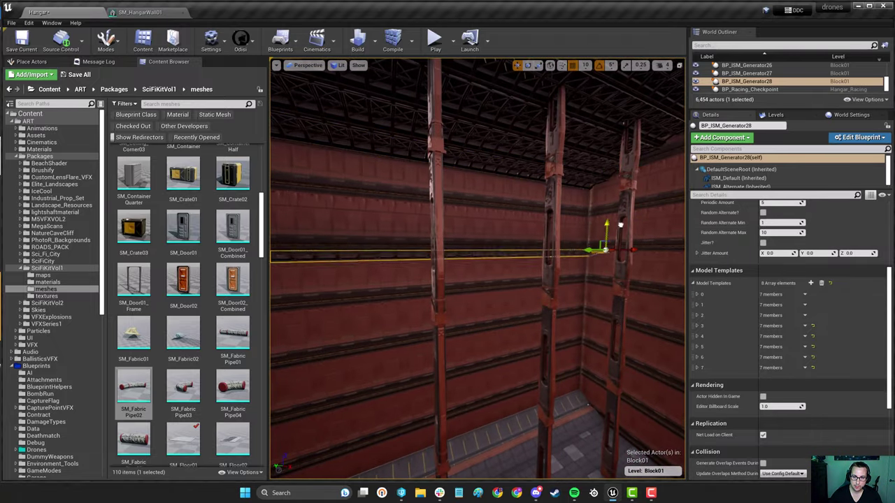
pyautogui.moveTo(620, 224); pyautogui.dragTo(664, 244, button='right')
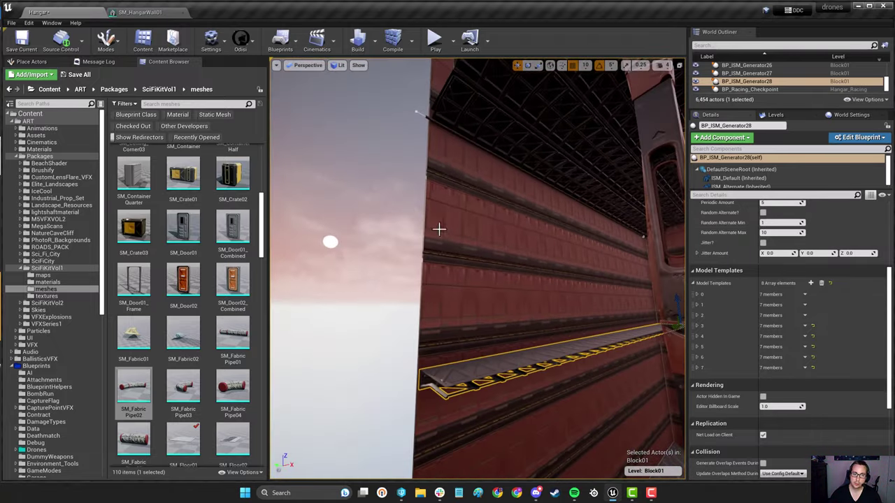
pyautogui.moveTo(439, 229); pyautogui.dragTo(504, 314, button='right')
pyautogui.moveTo(530, 345); pyautogui.dragTo(517, 339, button='right')
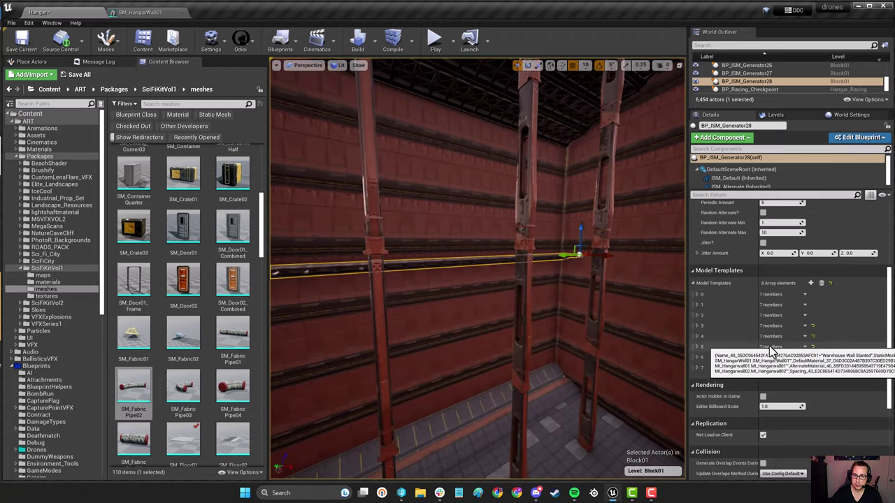
pyautogui.moveTo(601, 297); pyautogui.dragTo(349, 308, button='right')
# - Check the Floor model template on the copied generator and set its grid to 5 columns and 5 rows
pyautogui.click(697, 295)
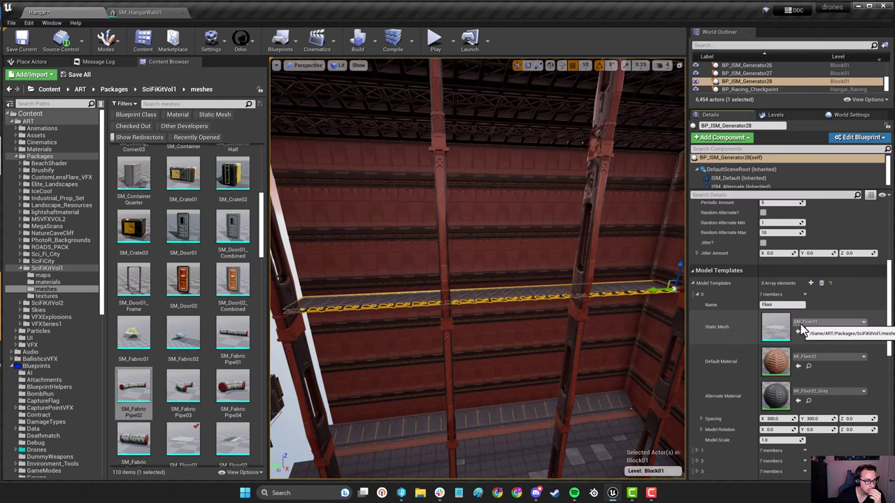
pyautogui.moveTo(622, 318); pyautogui.dragTo(668, 302, button='right')
pyautogui.scroll(6, 748, 318)
pyautogui.click(773, 281)
pyautogui.write('5')
pyautogui.press('Return')
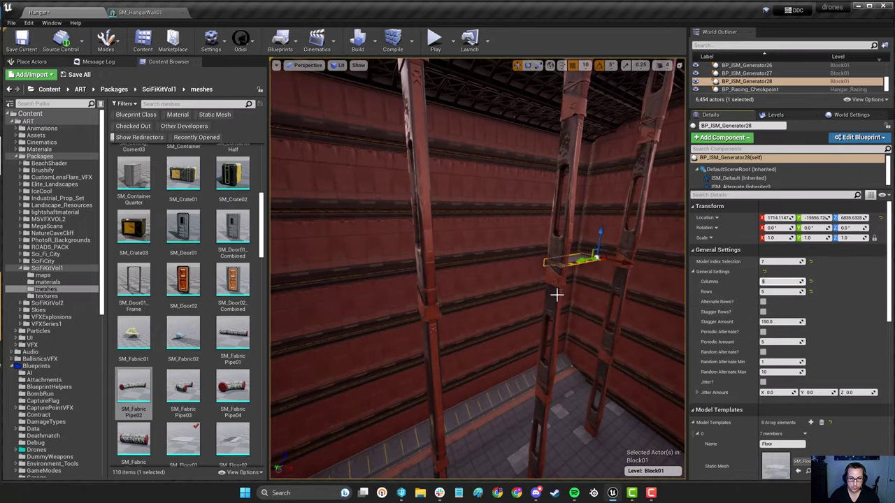
pyautogui.moveTo(557, 295); pyautogui.dragTo(549, 323, button='right')
# - Set the copied generator's model index selection to 0 to use the Floor template
pyautogui.scroll(-6, 744, 364)
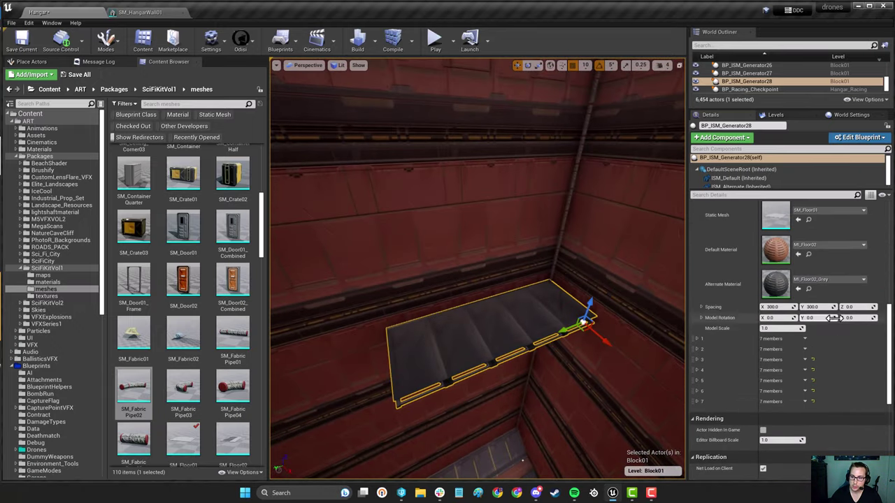
pyautogui.scroll(6, 830, 309)
pyautogui.click(770, 261)
pyautogui.write('0')
pyautogui.press('Return')
pyautogui.moveTo(559, 294)
pyautogui.mouseDown(button='right')
pyautogui.moveTo(615, 297)
pyautogui.moveTo(559, 297)
pyautogui.mouseUp(button='right')
# - Enable staggered rows, periodic alternation and random alternation on the floor platform, with a random alternate max of 5
pyautogui.click(763, 302)
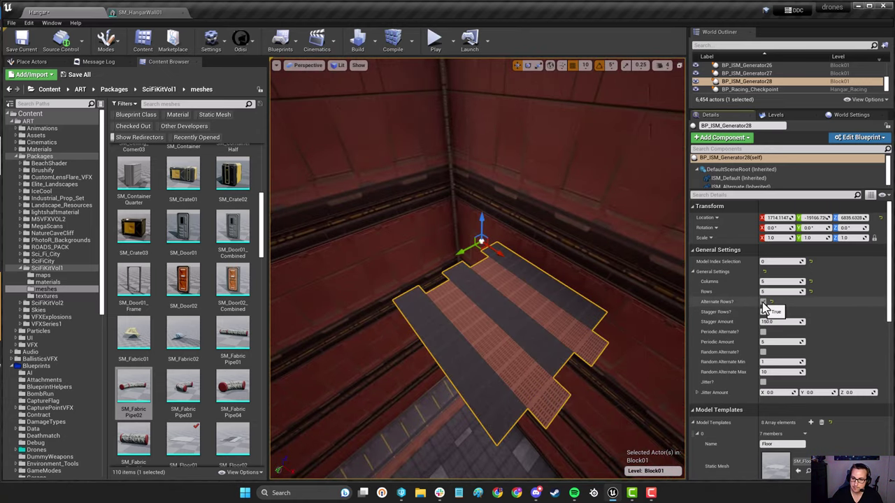
pyautogui.click(763, 301)
pyautogui.click(763, 331)
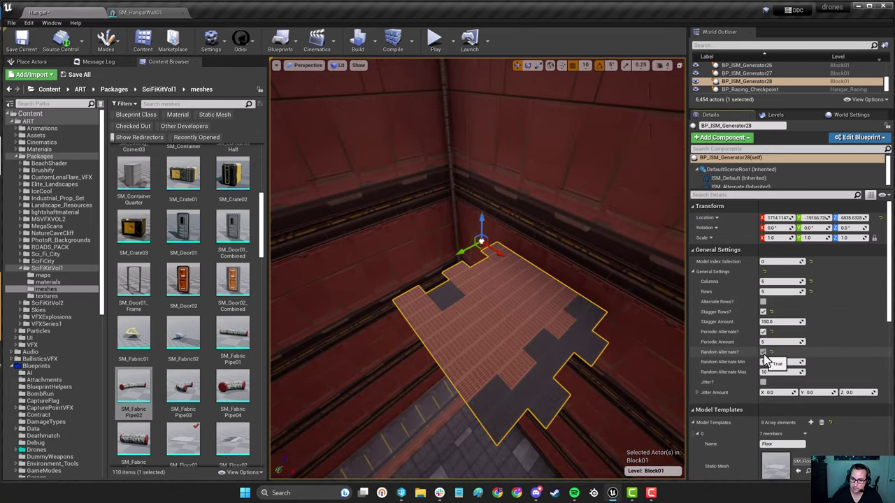
pyautogui.write('5')
# - Move the floor platform along the side wall and shift it sideways to about X 1474
pyautogui.moveTo(602, 315); pyautogui.dragTo(563, 315, button='right')
pyautogui.moveTo(565, 257); pyautogui.dragTo(573, 308)
pyautogui.moveTo(573, 308); pyautogui.dragTo(489, 315, button='right')
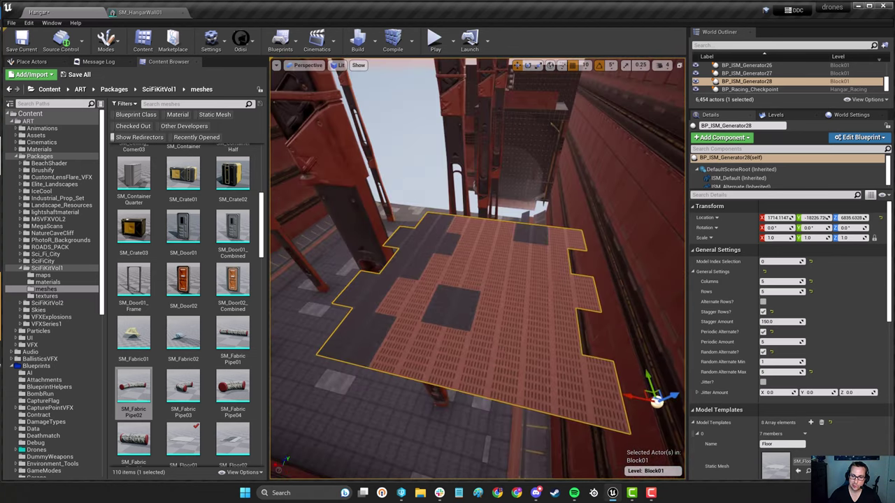
pyautogui.moveTo(653, 398); pyautogui.dragTo(649, 391)
pyautogui.moveTo(649, 391); pyautogui.dragTo(675, 434, button='right')
pyautogui.moveTo(566, 293); pyautogui.dragTo(565, 245, button='right')
# - Rotate the floor platform 90° about its vertical axis and slide it to about X 2074
pyautogui.press('e')
pyautogui.moveTo(594, 213); pyautogui.dragTo(562, 205)
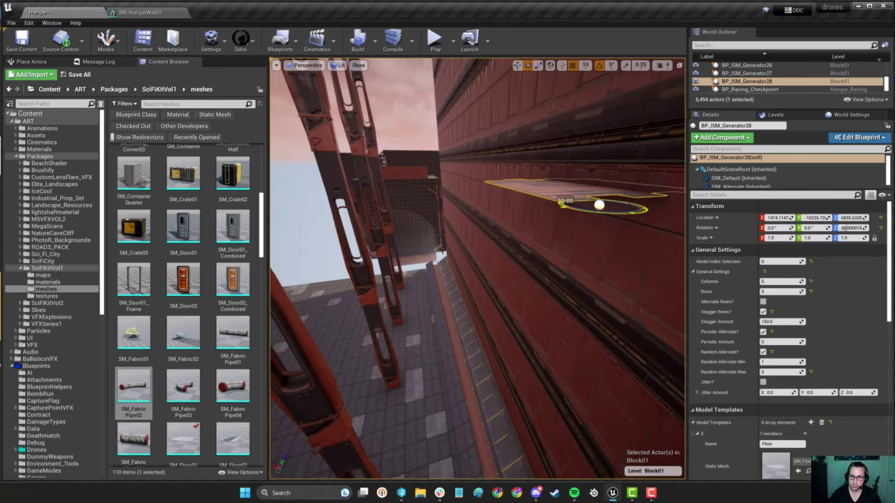
pyautogui.moveTo(559, 217); pyautogui.dragTo(643, 231, button='right')
pyautogui.press('w')
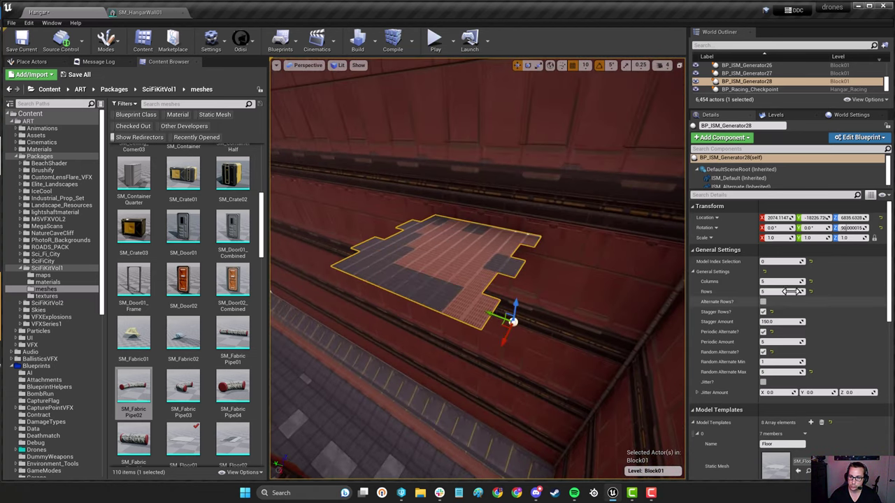
# - Enlarge the floor platform to 10 columns and 10 rows and shift it out from the wall to about X 3644
pyautogui.write('10')
pyautogui.press('Return')
pyautogui.moveTo(639, 315); pyautogui.dragTo(619, 300, button='right')
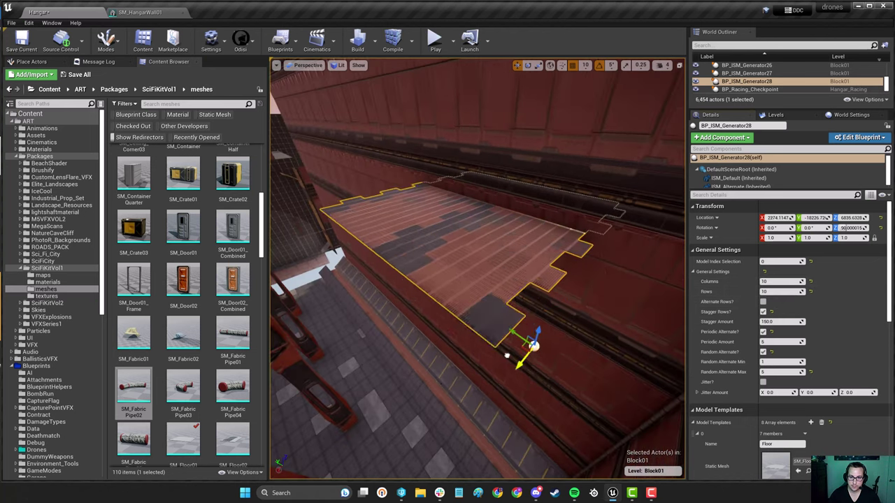
pyautogui.moveTo(509, 365); pyautogui.dragTo(427, 444)
pyautogui.moveTo(520, 330); pyautogui.dragTo(553, 332, button='right')
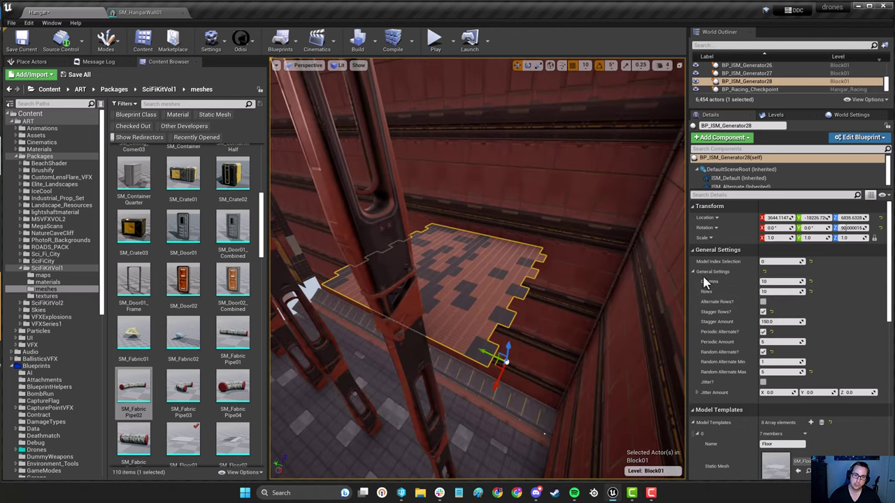
# - Enable jitter on the floor platform with a Z jitter amount of 3
pyautogui.moveTo(503, 315); pyautogui.dragTo(543, 338, button='right')
pyautogui.click(850, 393)
pyautogui.write('3')
pyautogui.press('Return')
pyautogui.press('Escape')
pyautogui.click(543, 338)
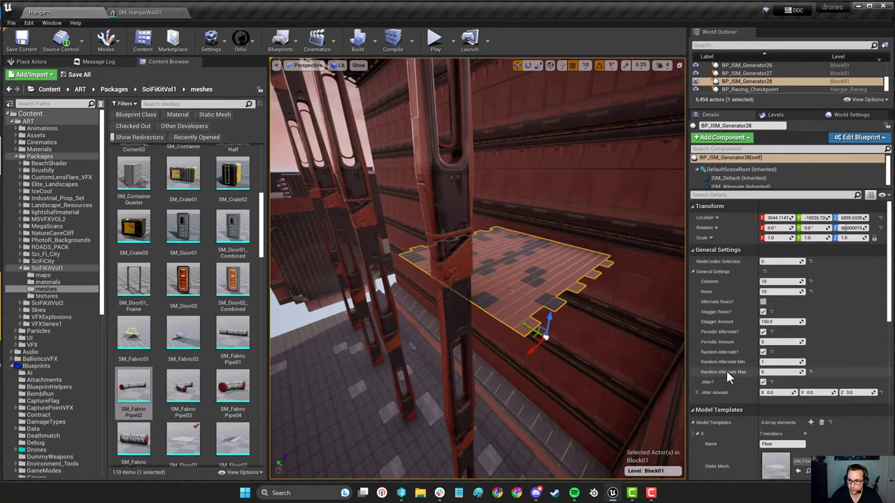
# - Turn off staggered rows on the floor platform and move it back toward the wall to about X 3554
pyautogui.moveTo(663, 319); pyautogui.dragTo(642, 339, button='right')
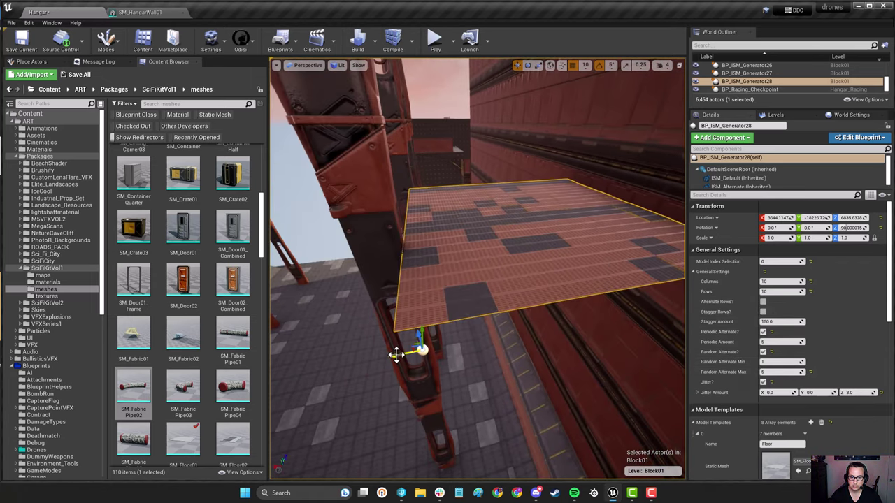
pyautogui.moveTo(419, 353); pyautogui.dragTo(414, 354)
pyautogui.moveTo(414, 354); pyautogui.dragTo(633, 287, button='right')
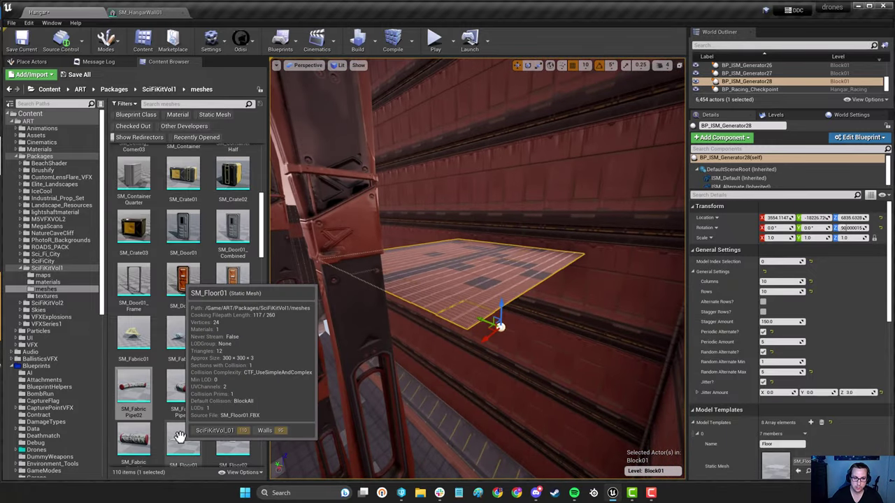
# - Duplicate the wall pipe spline, rotate the copy 90° about its vertical axis and place it beside the floor platform at X 1040, Y -15080, Z 6860
pyautogui.moveTo(433, 310); pyautogui.dragTo(274, 370, button='right')
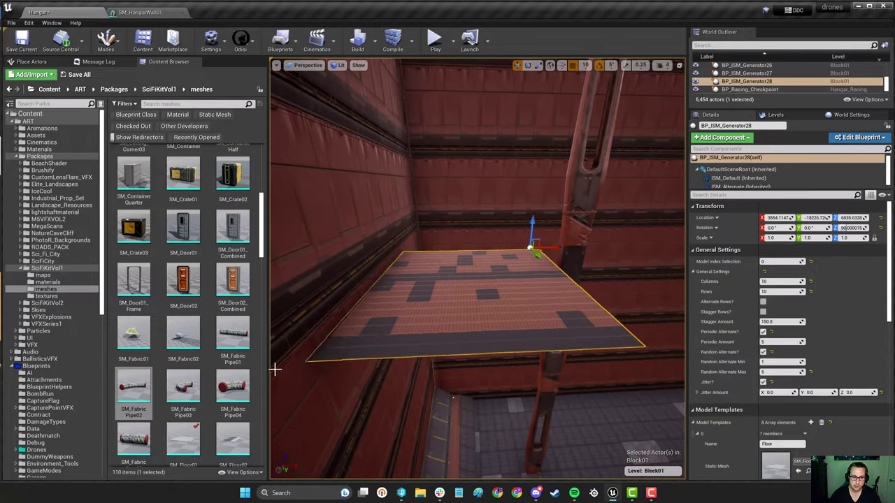
pyautogui.click(421, 227)
pyautogui.moveTo(421, 226); pyautogui.dragTo(505, 255, button='right')
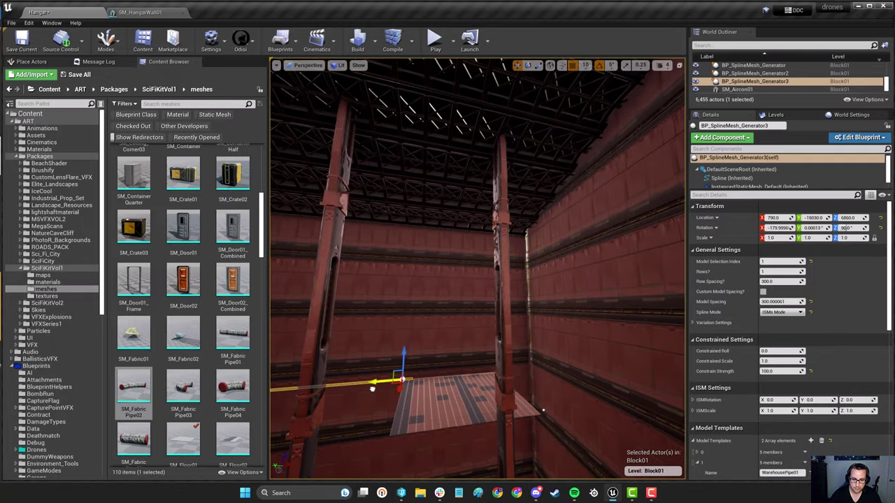
pyautogui.moveTo(417, 395); pyautogui.dragTo(461, 395)
pyautogui.moveTo(420, 394); pyautogui.dragTo(531, 448, button='right')
pyautogui.press('w')
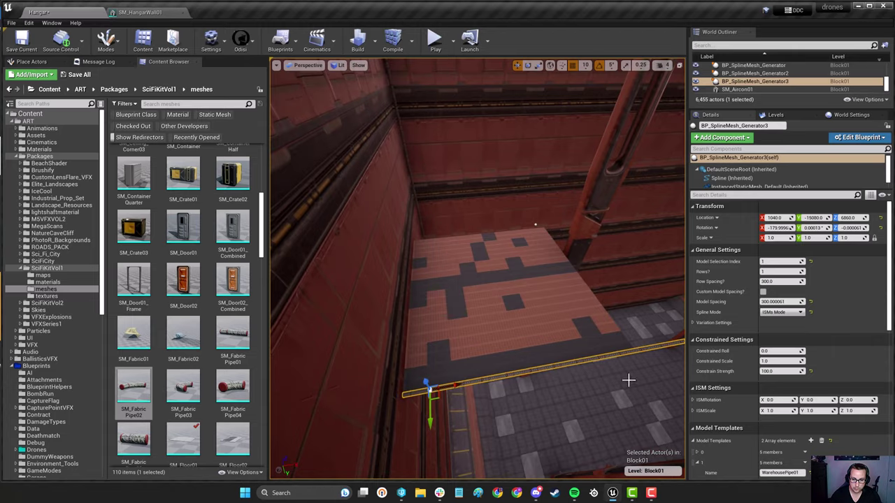
# - Find the SM_RailWhite3m mesh by browsing from a railing in the original hangar, and reselect the copied spline beside the floor platform
pyautogui.moveTo(596, 380); pyautogui.dragTo(514, 370, button='right')
pyautogui.click(523, 363)
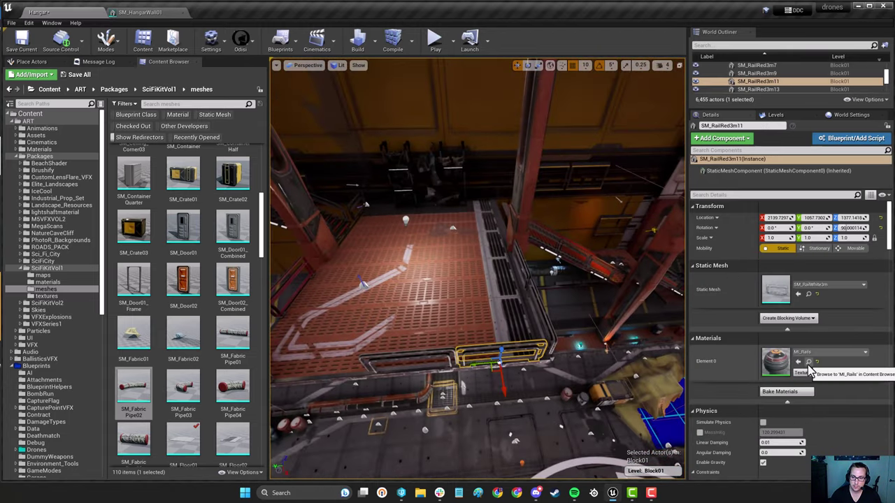
pyautogui.click(808, 294)
pyautogui.moveTo(482, 301); pyautogui.dragTo(288, 365, button='right')
pyautogui.click(342, 360)
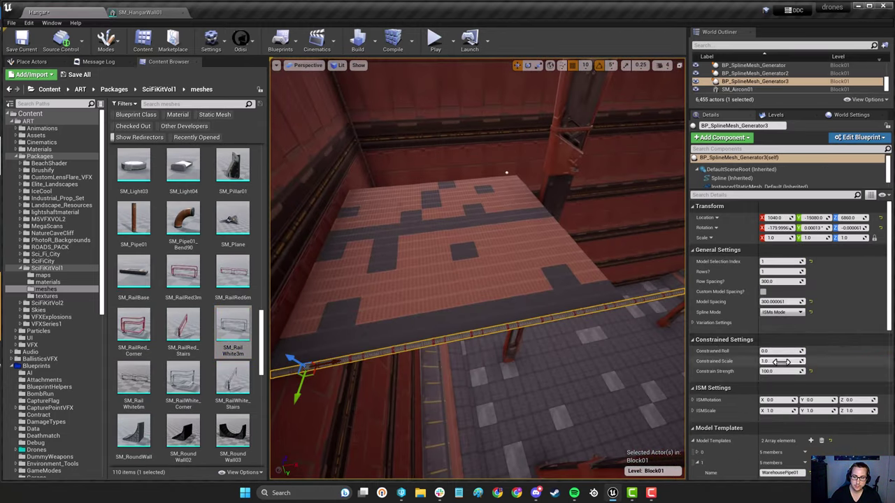
# - Add a third model template named WarehousePlatformRail with the SM_RailWhite3m mesh, and set the spline's model selection index to 2
pyautogui.scroll(-3, 781, 361)
pyautogui.scroll(-2, 727, 412)
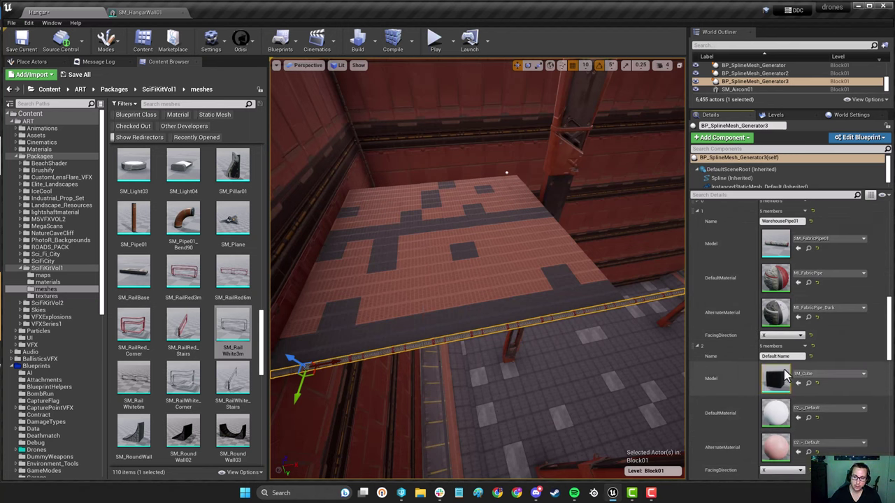
pyautogui.moveTo(793, 356); pyautogui.dragTo(716, 351)
pyautogui.write('WarehousePlatformRail')
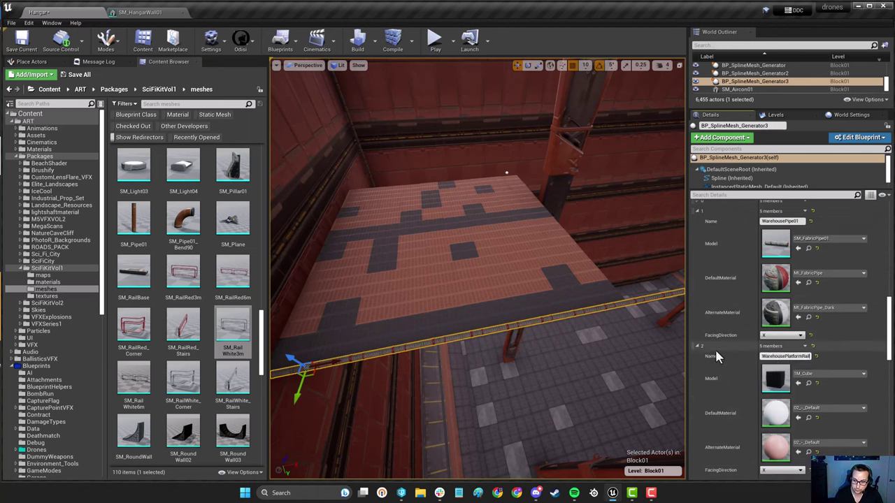
pyautogui.press('Return')
pyautogui.moveTo(233, 328); pyautogui.dragTo(777, 379)
pyautogui.scroll(3, 750, 335)
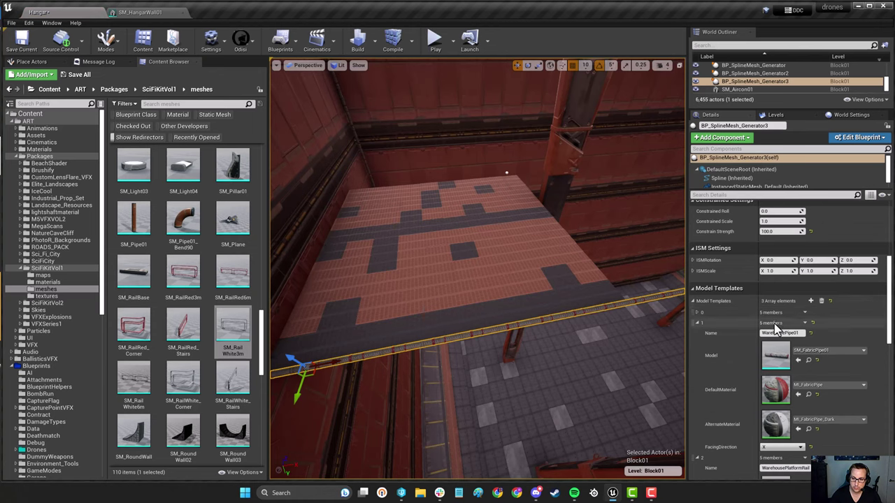
pyautogui.scroll(4, 775, 328)
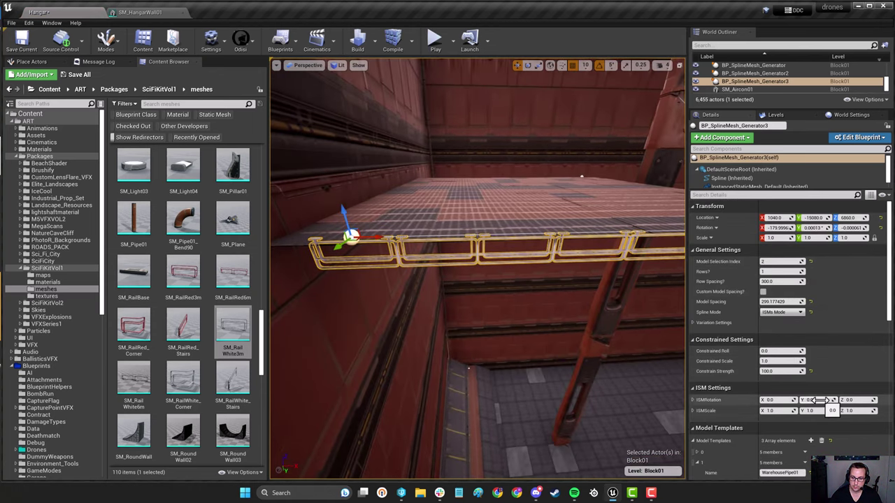
# - Try rotating the rail instances by 90° and by 180° about X to turn them upright
pyautogui.click(774, 399)
pyautogui.write('90')
pyautogui.press('Return')
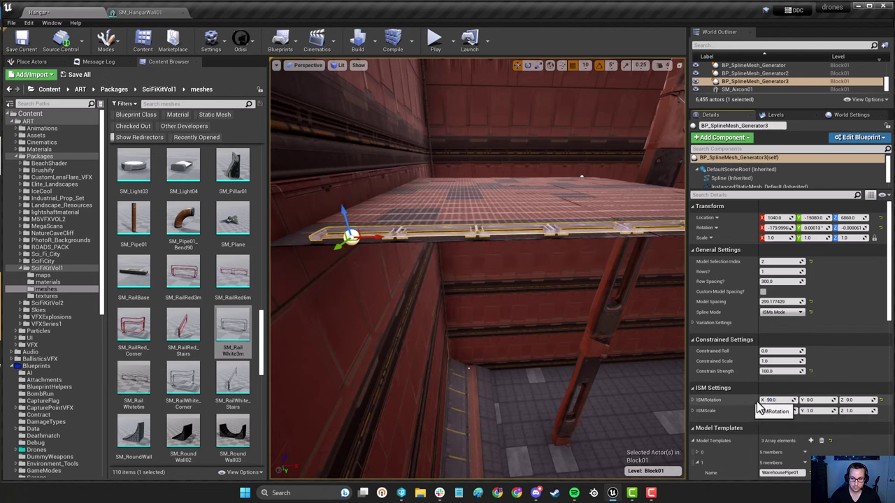
pyautogui.moveTo(763, 401); pyautogui.dragTo(803, 400)
pyautogui.moveTo(475, 293)
pyautogui.mouseDown(button='right')
pyautogui.moveTo(549, 283)
pyautogui.moveTo(447, 294)
pyautogui.moveTo(490, 308)
pyautogui.moveTo(405, 293)
pyautogui.moveTo(489, 293)
pyautogui.mouseUp(button='right')
pyautogui.click(775, 400)
pyautogui.write('180')
pyautogui.press('Return')
# - Reset both the rail spline's actor rotation and its ISM rotation, and shift the rail along the platform's side edge to X 890
pyautogui.click(881, 227)
pyautogui.click(881, 401)
pyautogui.moveTo(432, 294); pyautogui.dragTo(398, 296)
pyautogui.moveTo(434, 294); pyautogui.dragTo(363, 269, button='right')
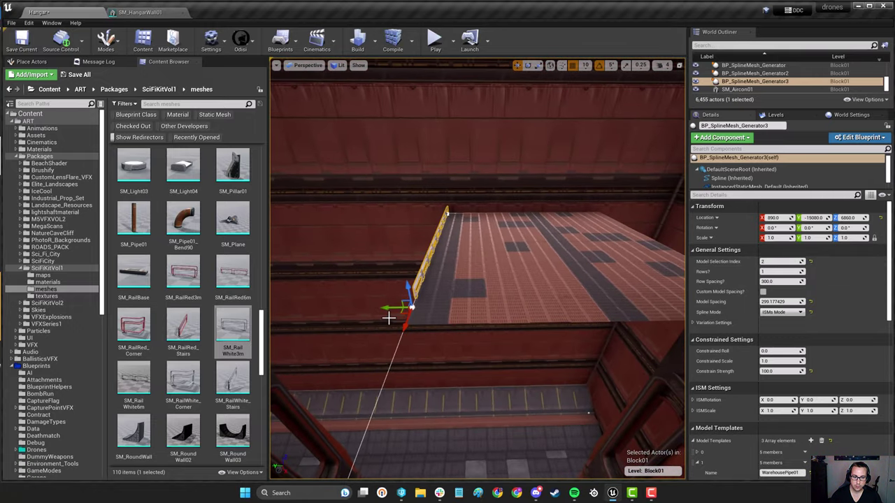
# - Duplicate the side rail, rotate the copy to -90° about Z and place it along the platform's front edge at X 3710, Y -15530
pyautogui.click(422, 279)
pyautogui.moveTo(471, 223); pyautogui.dragTo(465, 220)
pyautogui.press('w')
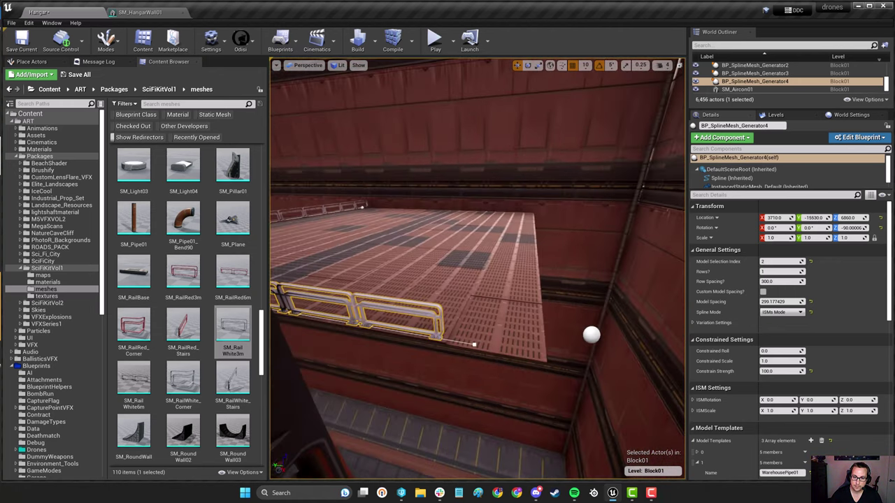
# - Duplicate the side rail across to the opposite edge of the floor platform at X 890, Y -18070
pyautogui.click(437, 199)
pyautogui.keyDown('alt'); pyautogui.moveTo(433, 199); pyautogui.dragTo(580, 212); pyautogui.keyUp('alt')
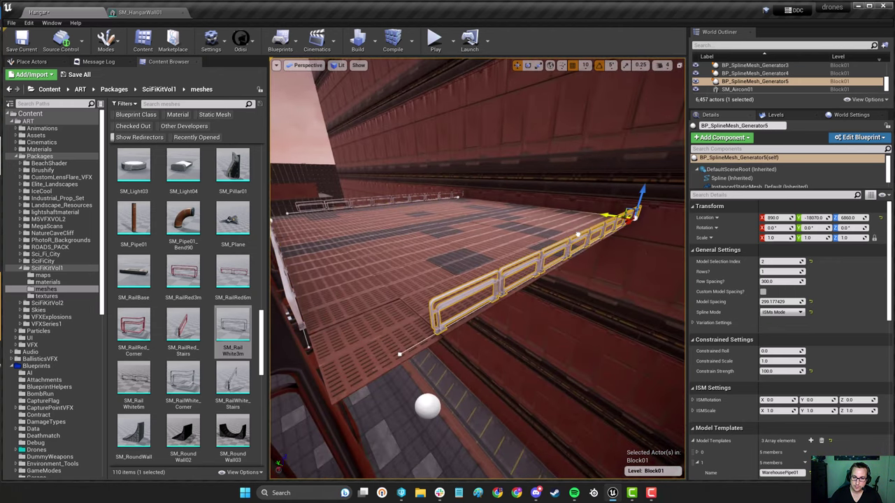
pyautogui.moveTo(578, 237); pyautogui.dragTo(528, 291, button='right')
# - Select the floor platform together with its three railings and slide the group along the wall, away from the corner, between two support pillars
pyautogui.keyDown('ctrl'); pyautogui.click(528, 293); pyautogui.keyUp('ctrl')
pyautogui.keyDown('ctrl'); pyautogui.click(473, 331); pyautogui.keyUp('ctrl')
pyautogui.keyDown('ctrl'); pyautogui.click(553, 263); pyautogui.keyUp('ctrl')
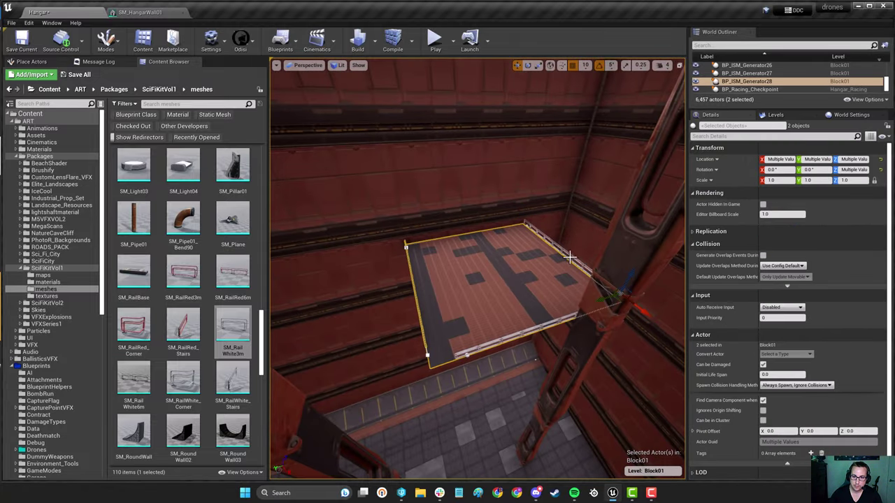
pyautogui.keyDown('ctrl'); pyautogui.click(569, 258); pyautogui.keyUp('ctrl')
pyautogui.keyDown('ctrl'); pyautogui.click(529, 332); pyautogui.keyUp('ctrl')
pyautogui.keyDown('ctrl'); pyautogui.click(529, 329); pyautogui.keyUp('ctrl')
pyautogui.keyDown('ctrl'); pyautogui.click(527, 332); pyautogui.keyUp('ctrl')
pyautogui.moveTo(528, 332); pyautogui.dragTo(434, 330, button='right')
pyautogui.moveTo(393, 331); pyautogui.dragTo(332, 341)
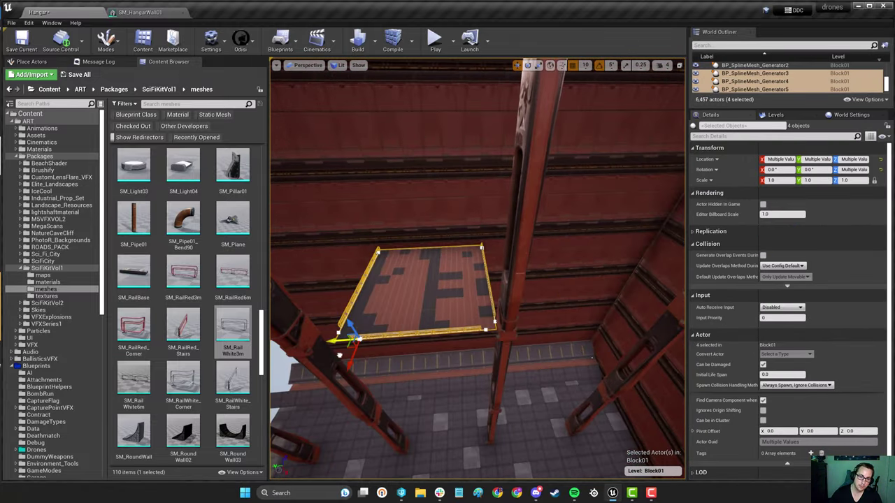
pyautogui.moveTo(592, 358); pyautogui.dragTo(479, 370, button='right')
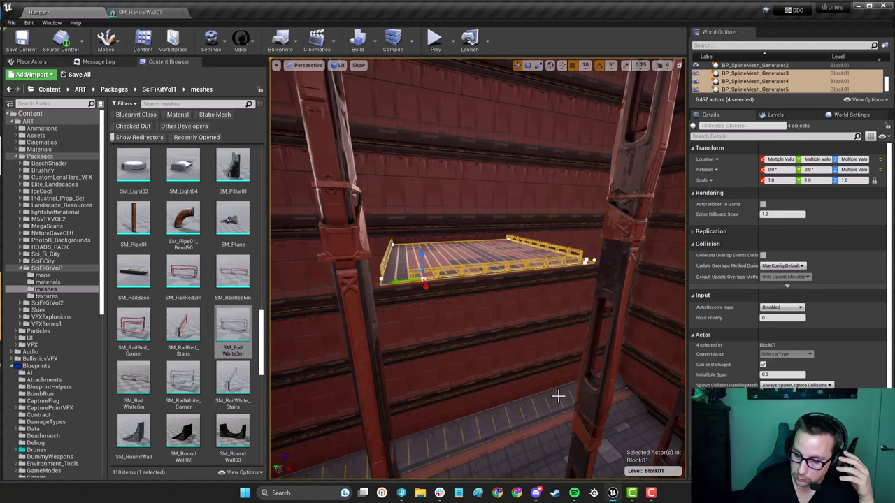
# - Examine the railed platform, the support pillars and the fabric pipes along the warehouse wall and corner in a full-screen viewport
pyautogui.press('F11')
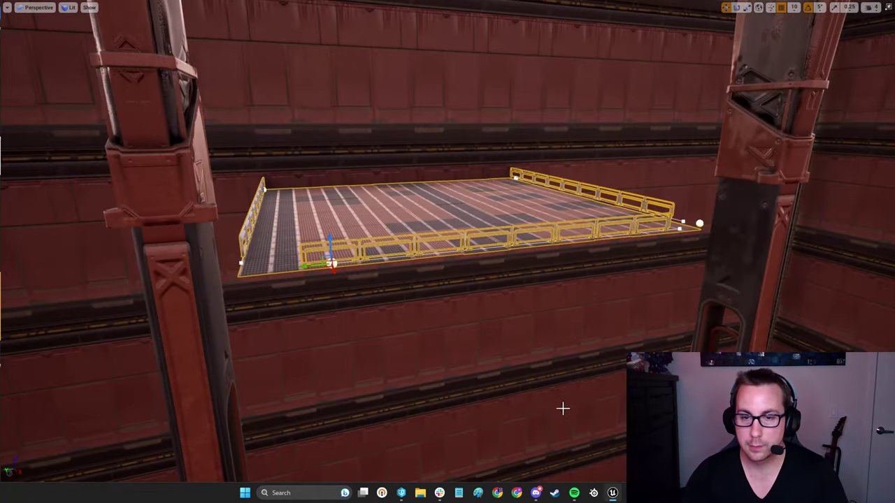
pyautogui.moveTo(564, 407); pyautogui.dragTo(566, 293, button='right')
pyautogui.press('w')
pyautogui.press('w')
pyautogui.press('s')
pyautogui.press('w')
pyautogui.press('d')
pyautogui.press('w')
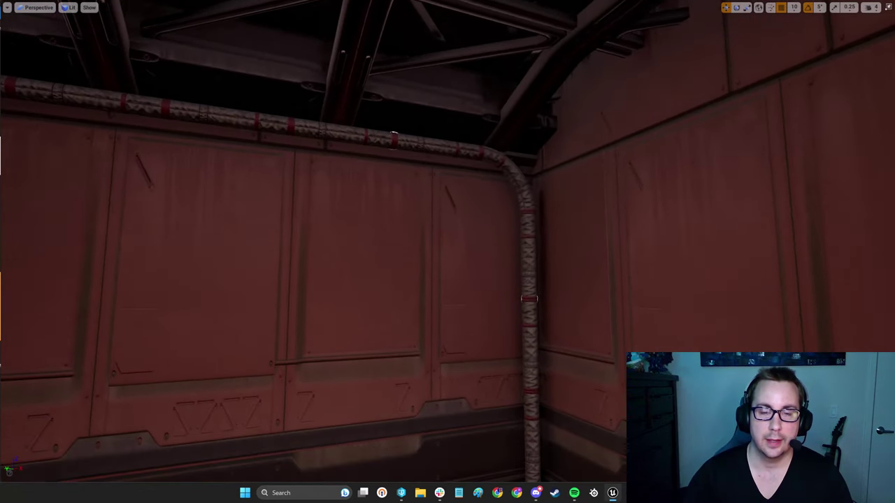
pyautogui.moveTo(541, 270); pyautogui.dragTo(371, 339, button='right')
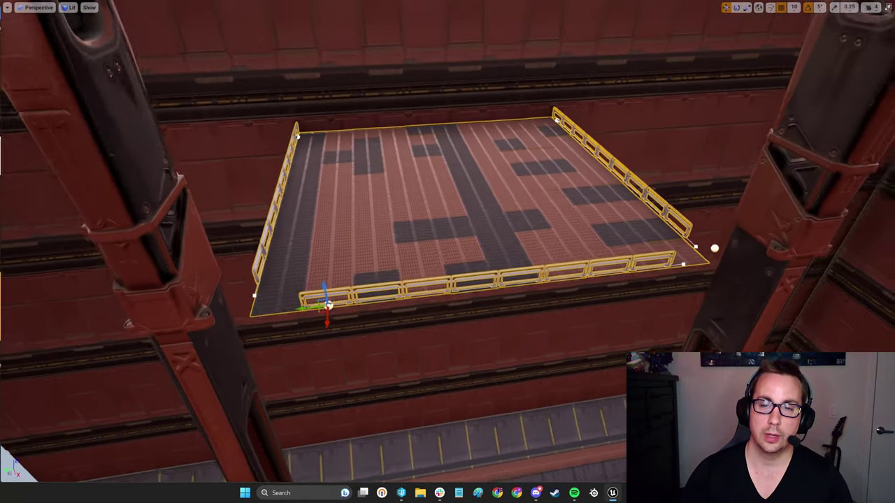
pyautogui.moveTo(447, 252); pyautogui.dragTo(392, 255, button='right')
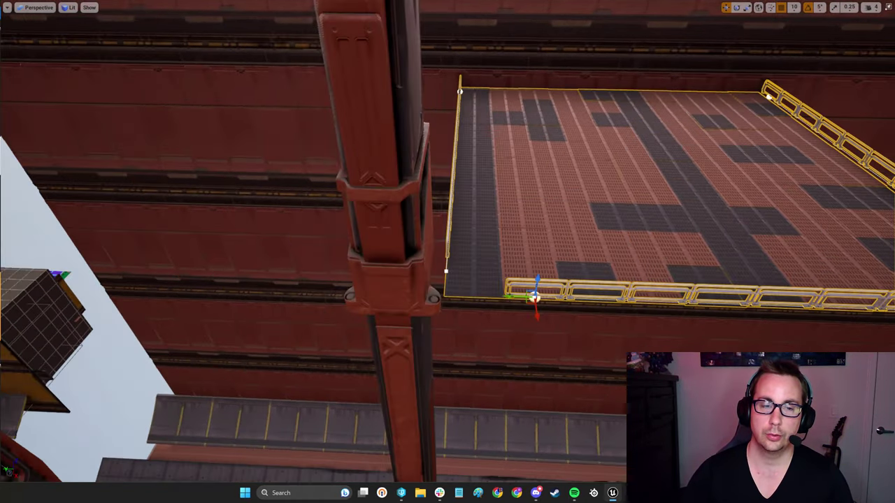
pyautogui.moveTo(448, 251); pyautogui.dragTo(471, 272, button='right')
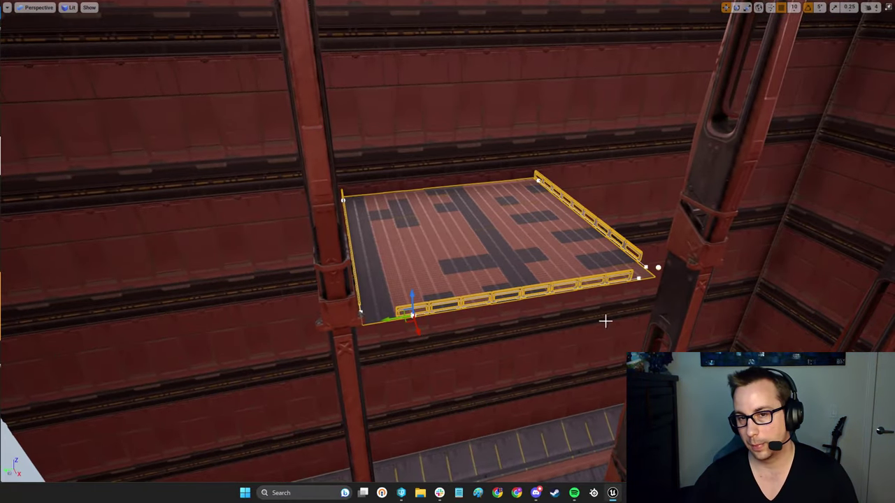
pyautogui.moveTo(605, 321); pyautogui.dragTo(573, 321, button='right')
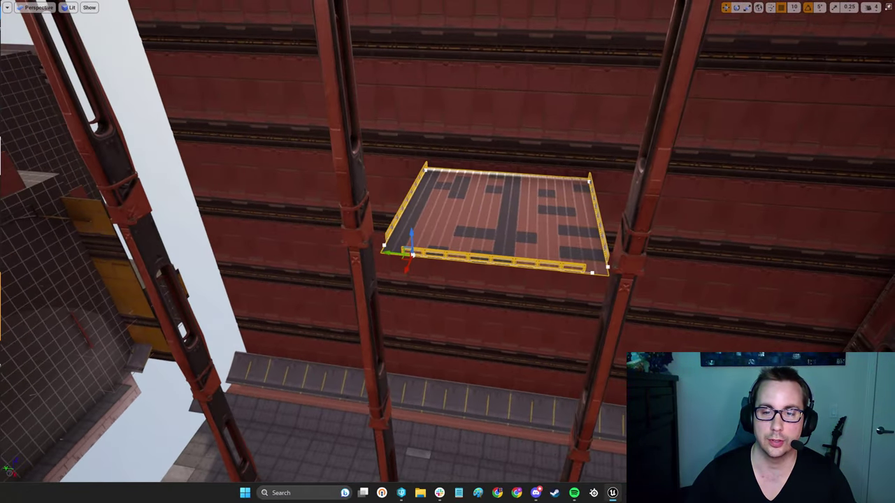
# - Select the individual floor tiles and edge pieces that make up the original hangar's raised platform
pyautogui.click(510, 172)
pyautogui.click(505, 208)
pyautogui.moveTo(504, 209); pyautogui.dragTo(385, 223, button='right')
pyautogui.moveTo(504, 267); pyautogui.dragTo(622, 293, button='right')
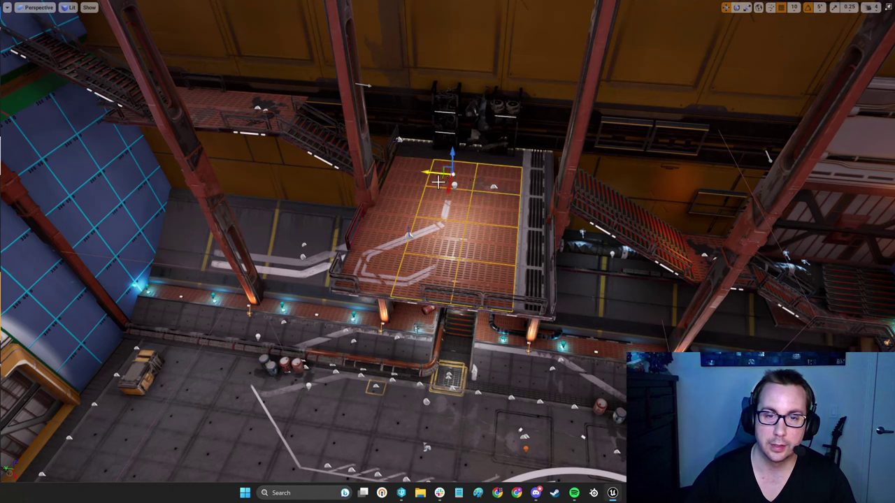
pyautogui.keyDown('ctrl'); pyautogui.click(398, 179); pyautogui.keyUp('ctrl')
pyautogui.keyDown('ctrl'); pyautogui.click(399, 209); pyautogui.keyUp('ctrl')
pyautogui.keyDown('ctrl'); pyautogui.click(390, 239); pyautogui.keyUp('ctrl')
pyautogui.keyDown('ctrl'); pyautogui.click(392, 271); pyautogui.keyUp('ctrl')
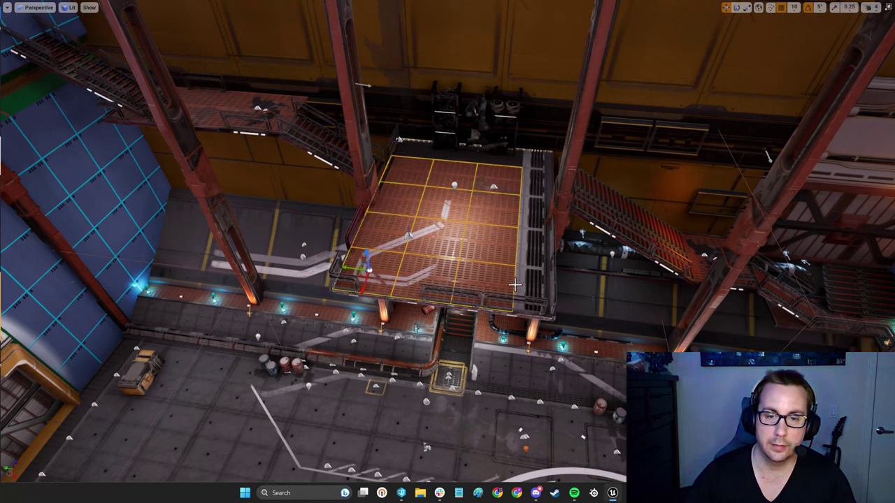
pyautogui.keyDown('ctrl'); pyautogui.click(522, 292); pyautogui.keyUp('ctrl')
pyautogui.keyDown('ctrl'); pyautogui.click(529, 250); pyautogui.keyUp('ctrl')
pyautogui.keyDown('ctrl'); pyautogui.click(524, 205); pyautogui.keyUp('ctrl')
pyautogui.keyDown('ctrl'); pyautogui.click(531, 188); pyautogui.keyUp('ctrl')
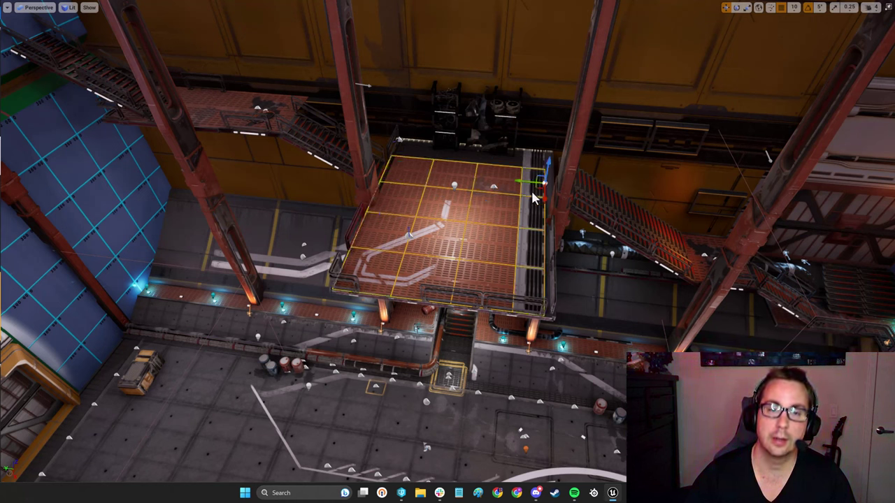
# - Compare the original hangar's decorated platform, walls and floor with the new warehouse's sloped wall trim and tiled floor
pyautogui.moveTo(652, 330); pyautogui.dragTo(587, 272, button='right')
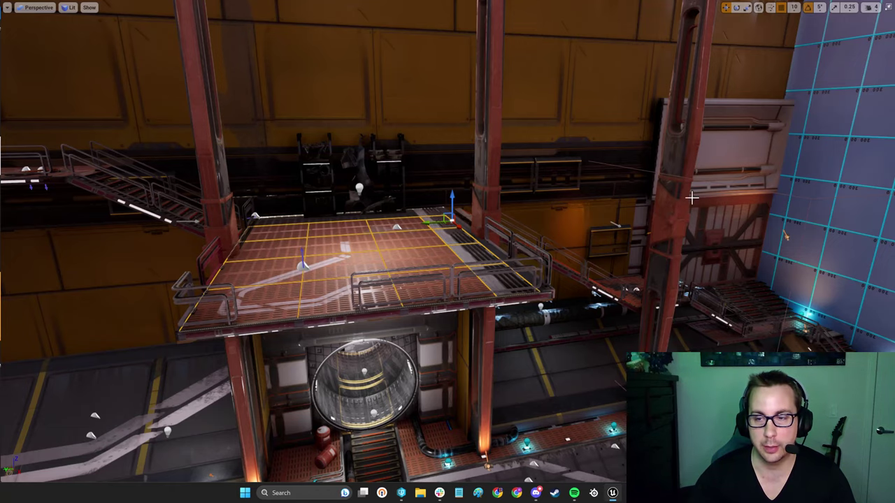
pyautogui.moveTo(370, 293); pyautogui.dragTo(587, 308, button='right')
pyautogui.press('w')
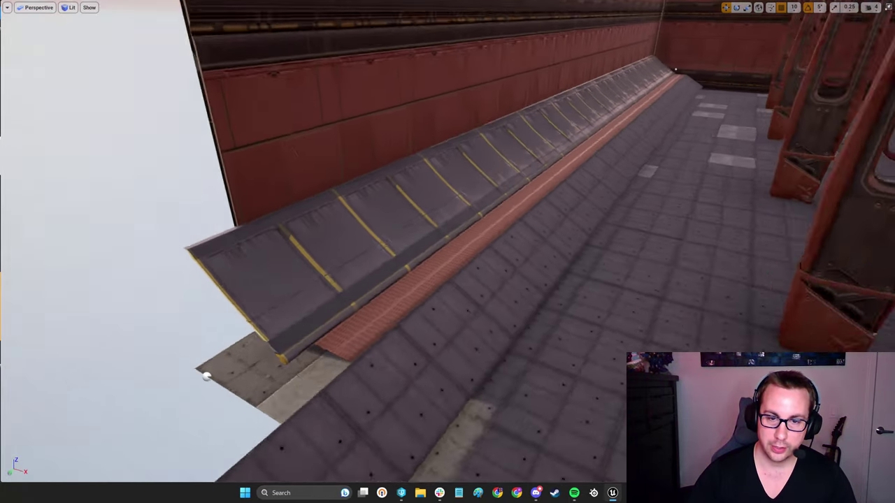
pyautogui.press('w')
pyautogui.moveTo(447, 279); pyautogui.dragTo(839, 269, button='right')
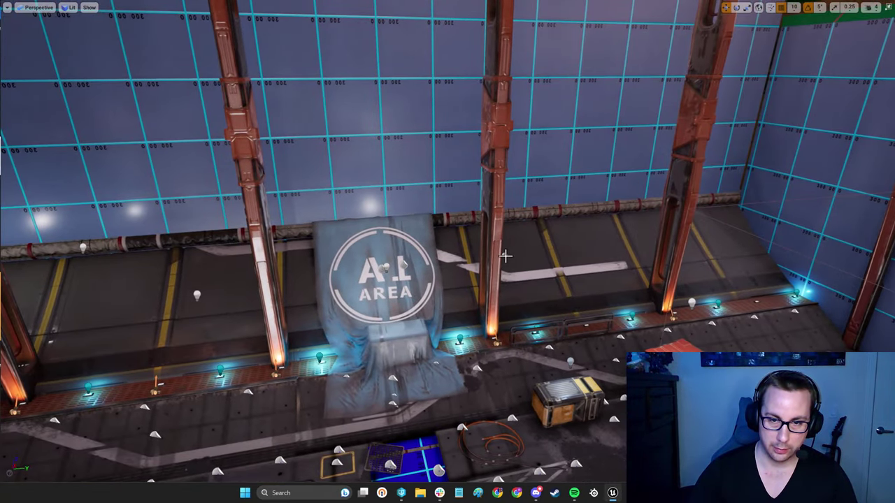
pyautogui.press('s')
pyautogui.moveTo(535, 294); pyautogui.dragTo(462, 303, button='right')
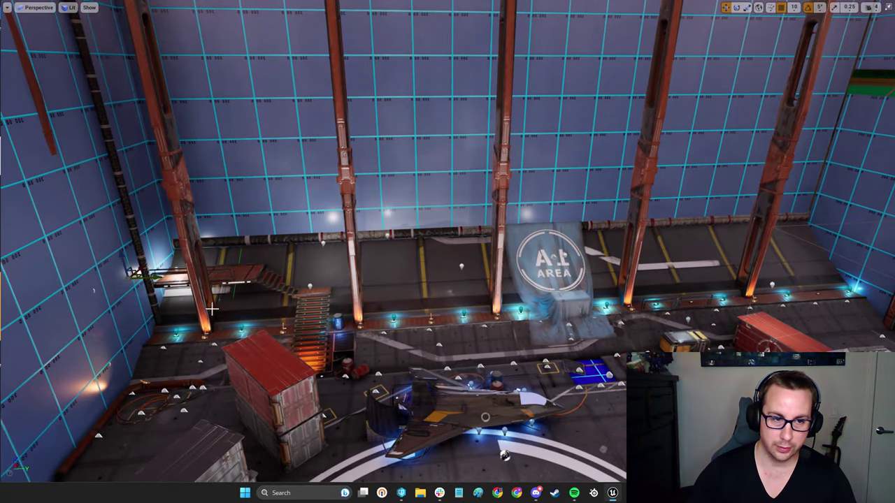
# - Copy a white line decal from the original hangar and carry it over to the warehouse floor near the sloped wall trim
pyautogui.press('a')
pyautogui.moveTo(212, 308); pyautogui.dragTo(210, 283, button='right')
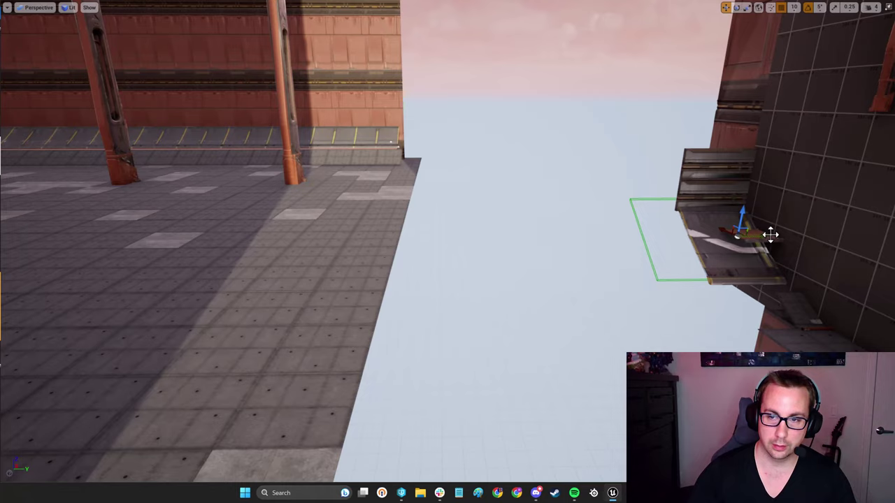
pyautogui.moveTo(710, 243); pyautogui.dragTo(172, 281)
pyautogui.press('d')
pyautogui.moveTo(290, 189); pyautogui.dragTo(199, 203, button='right')
pyautogui.moveTo(440, 216); pyautogui.dragTo(894, 178)
pyautogui.moveTo(761, 200); pyautogui.dragTo(760, 200, button='right')
pyautogui.press('d')
pyautogui.press('f')
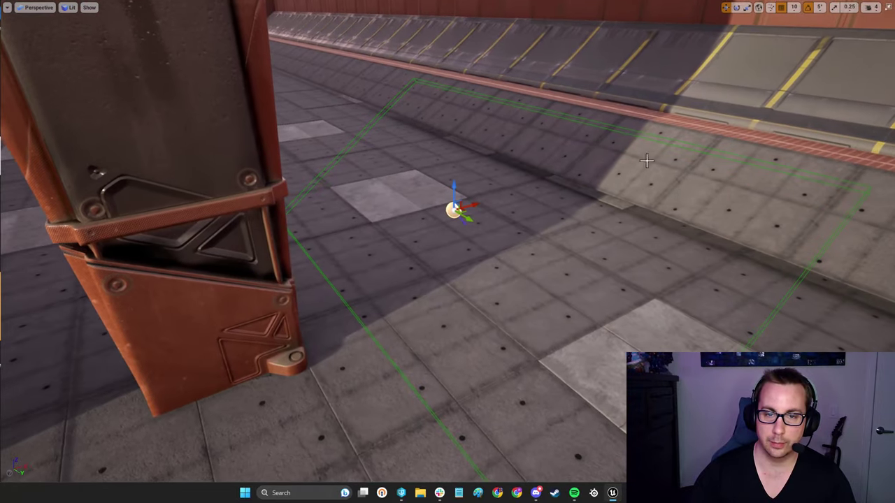
# - Position the copied white line decal on the sloped trim at the base of the warehouse wall and deselect it
pyautogui.moveTo(490, 199); pyautogui.dragTo(767, 103)
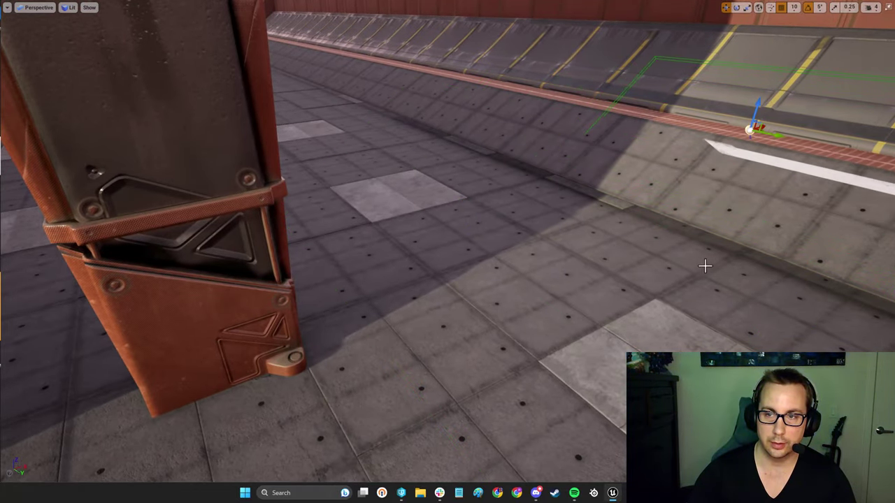
pyautogui.moveTo(705, 266); pyautogui.dragTo(764, 280, button='right')
pyautogui.moveTo(542, 170); pyautogui.dragTo(664, 141)
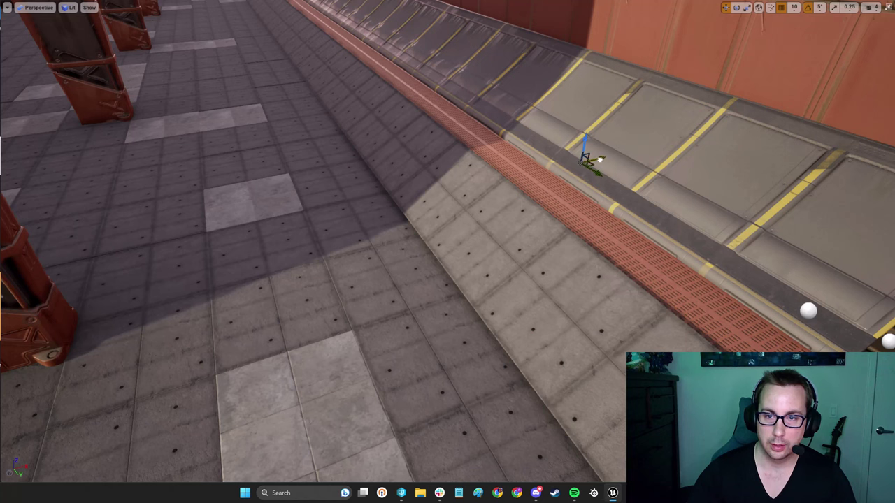
pyautogui.moveTo(588, 206)
pyautogui.mouseDown(button='right')
pyautogui.moveTo(629, 189)
pyautogui.moveTo(588, 207)
pyautogui.mouseUp(button='right')
pyautogui.moveTo(506, 197); pyautogui.dragTo(543, 159)
pyautogui.moveTo(441, 259); pyautogui.dragTo(754, 256, button='right')
pyautogui.press('Escape')
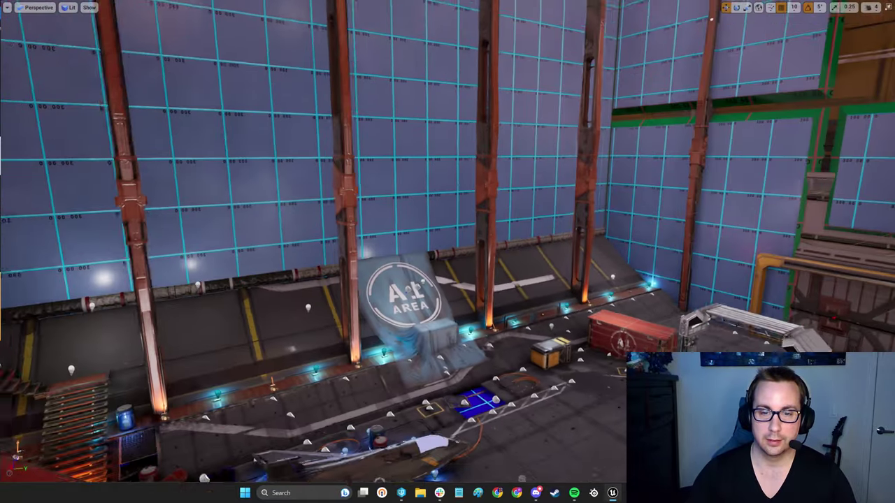
pyautogui.moveTo(448, 252); pyautogui.dragTo(469, 252, button='right')
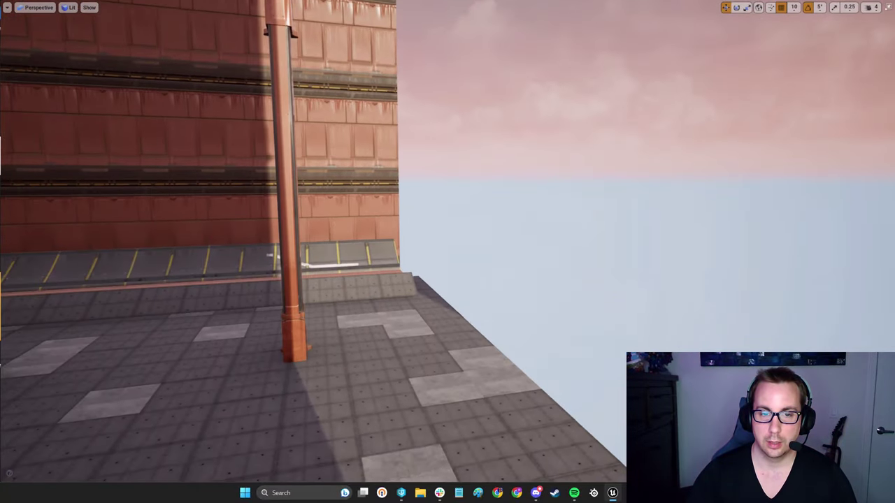
# - Compare the original hangar's decorated sloped wall with the new warehouse's floor, columns, roof trusses and railed wall platform
pyautogui.moveTo(448, 241); pyautogui.dragTo(616, 242, button='right')
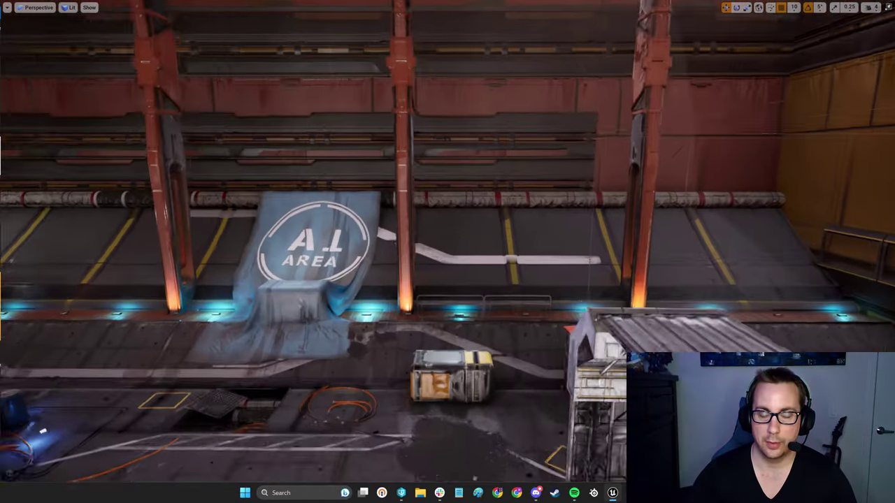
pyautogui.moveTo(447, 241); pyautogui.dragTo(154, 241, button='right')
pyautogui.moveTo(447, 241); pyautogui.dragTo(713, 241, button='right')
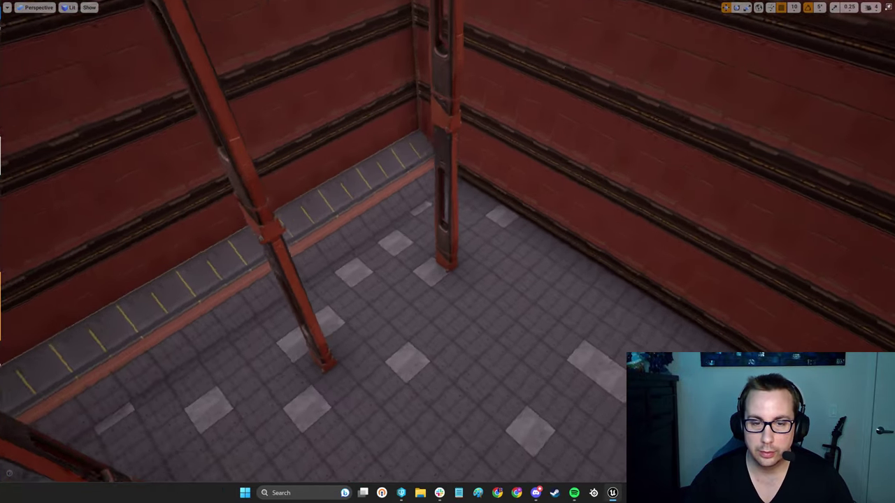
pyautogui.moveTo(447, 241); pyautogui.dragTo(276, 253, button='right')
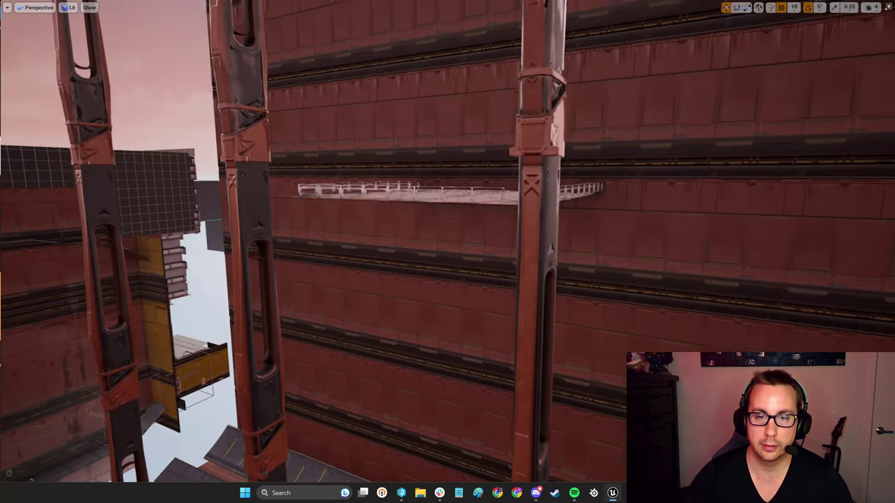
pyautogui.moveTo(448, 241); pyautogui.dragTo(559, 255, button='right')
pyautogui.moveTo(444, 283); pyautogui.dragTo(616, 370, button='right')
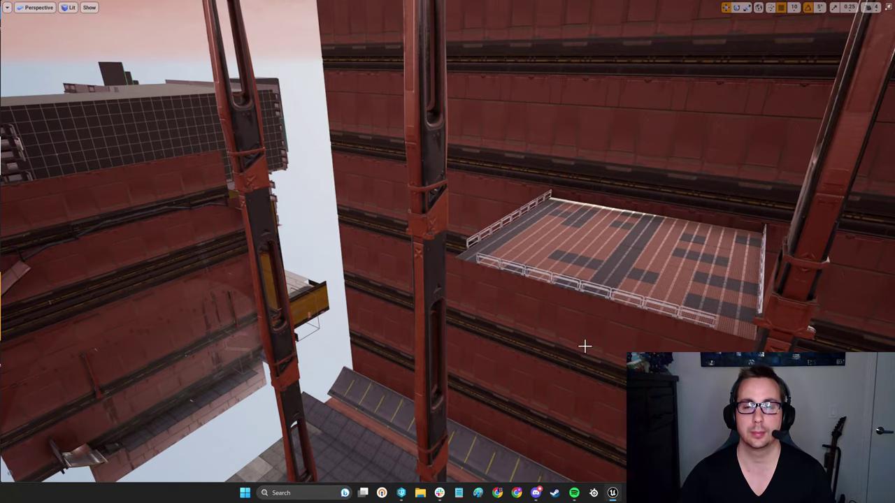
pyautogui.moveTo(541, 279); pyautogui.dragTo(629, 300, button='right')
pyautogui.moveTo(567, 207)
pyautogui.mouseDown(button='right')
pyautogui.moveTo(552, 214)
pyautogui.moveTo(580, 207)
pyautogui.moveTo(567, 207)
pyautogui.mouseUp(button='right')
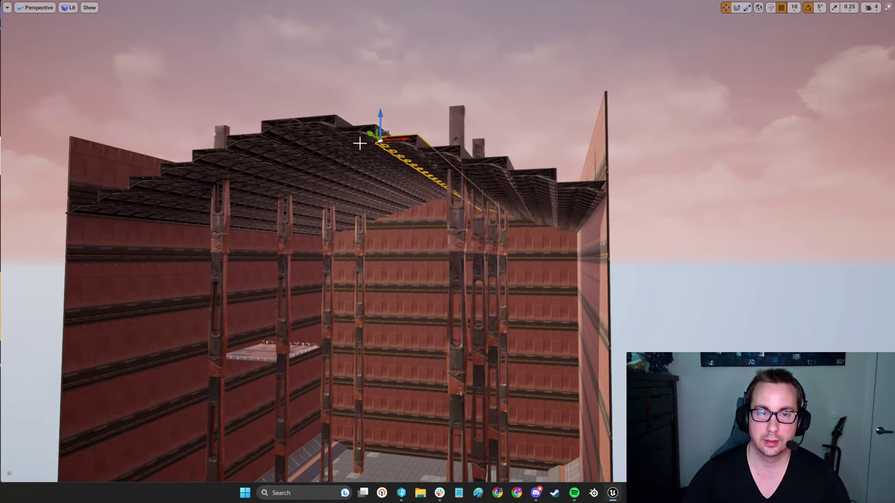
pyautogui.moveTo(325, 243); pyautogui.dragTo(355, 242, button='right')
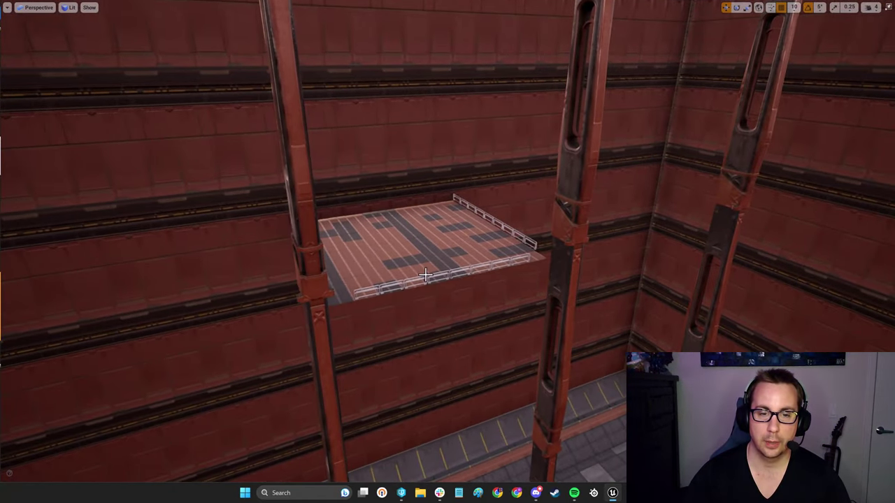
pyautogui.moveTo(425, 275); pyautogui.dragTo(520, 220, button='right')
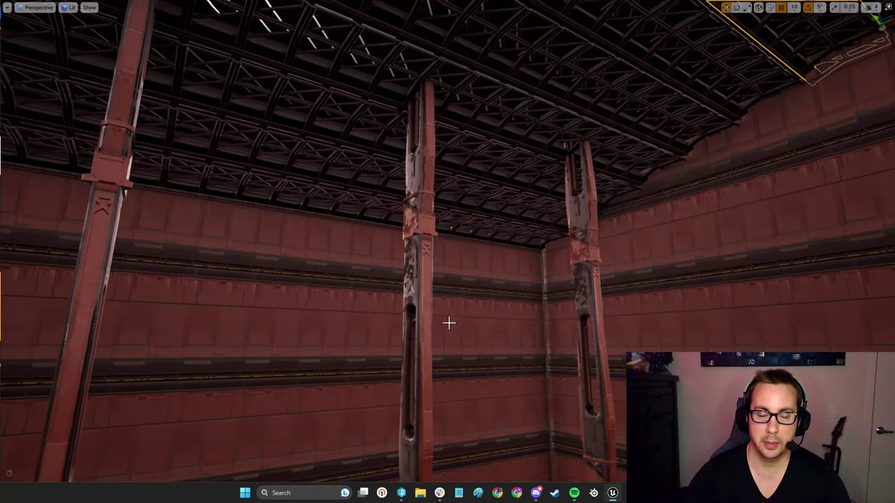
pyautogui.moveTo(449, 323); pyautogui.dragTo(421, 297, button='right')
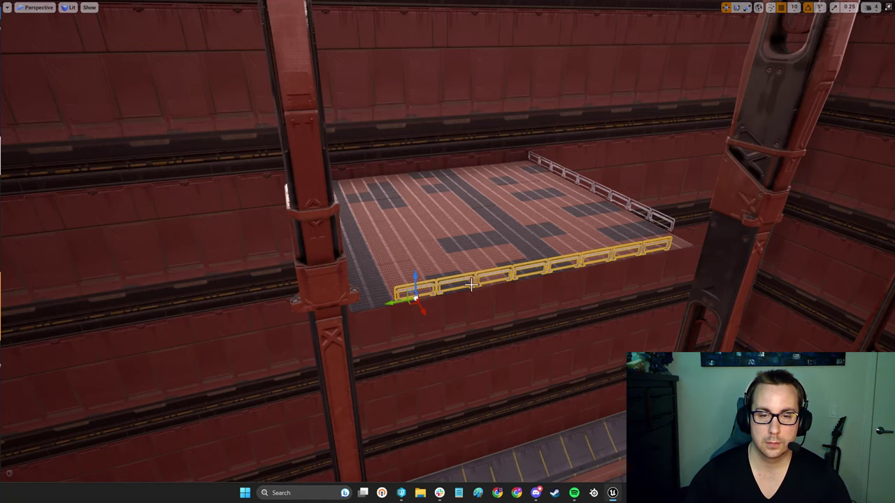
# - Raise the railing along the platform's open front edge and snap it down onto the platform floor
pyautogui.moveTo(636, 306); pyautogui.dragTo(605, 306, button='right')
pyautogui.moveTo(357, 288); pyautogui.dragTo(369, 253)
pyautogui.press('End')
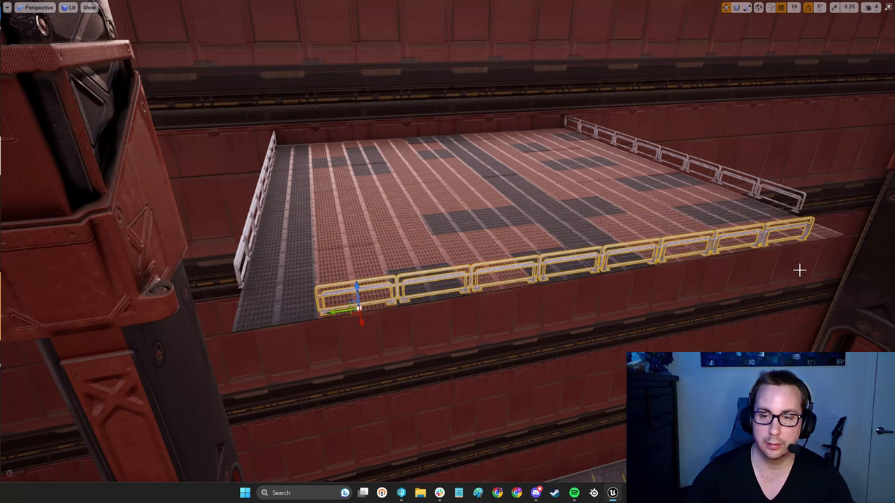
# - Show the spline points and duplicate the front railing's end point outward, extending the railing past the platform corner and the column
pyautogui.press('g')
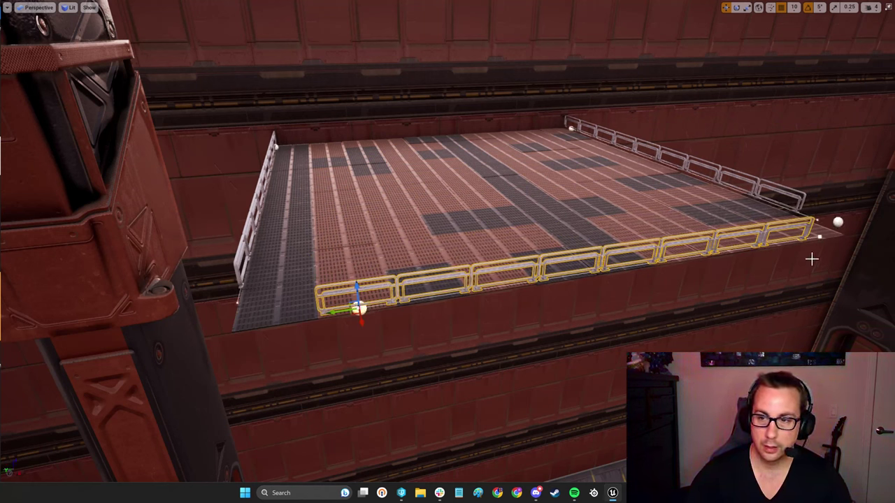
pyautogui.moveTo(805, 333); pyautogui.dragTo(873, 320, button='right')
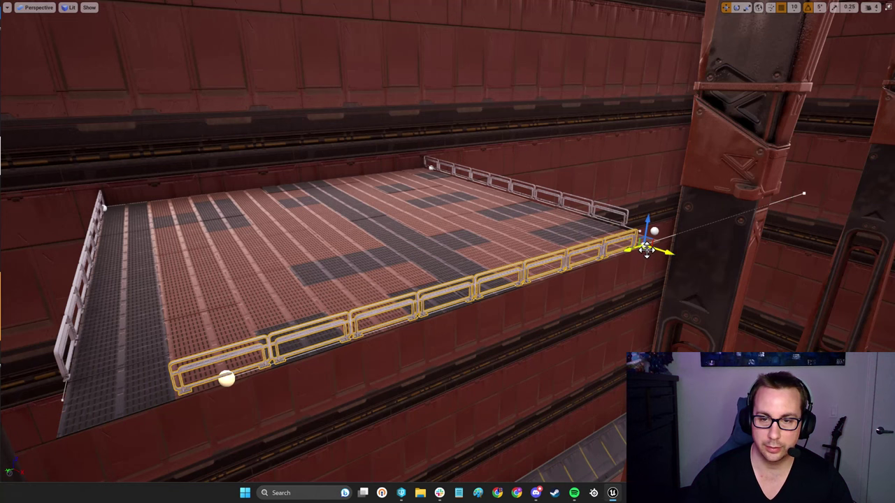
pyautogui.keyDown('alt'); pyautogui.moveTo(645, 249); pyautogui.dragTo(887, 300); pyautogui.keyUp('alt')
pyautogui.moveTo(847, 324); pyautogui.dragTo(828, 337, button='right')
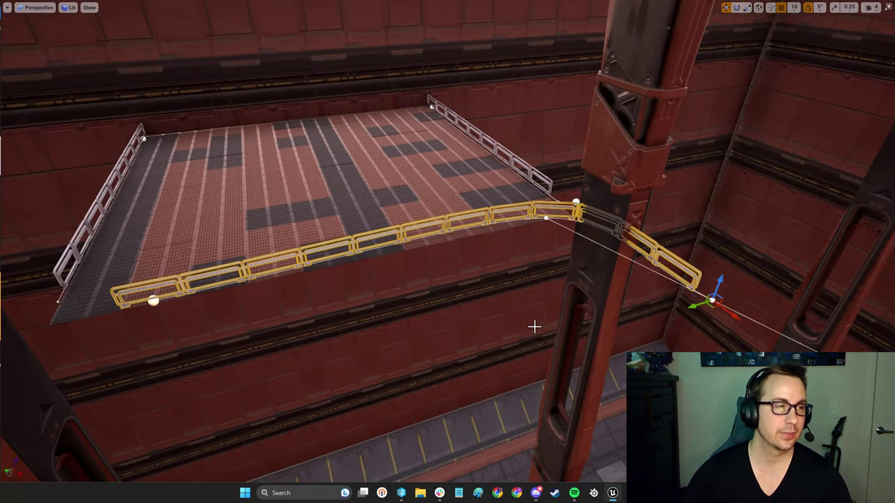